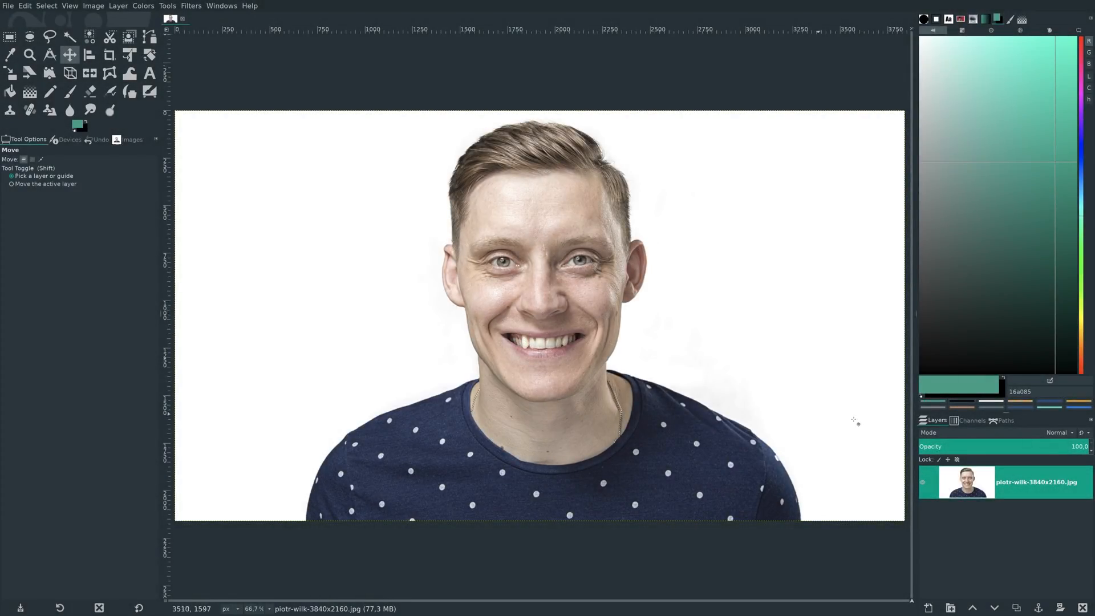
- Duplicate the photo layer twice and hide the lower two layers so only the topmost copy is shown
{"action": "left_click", "coordinate": [1015, 608]}
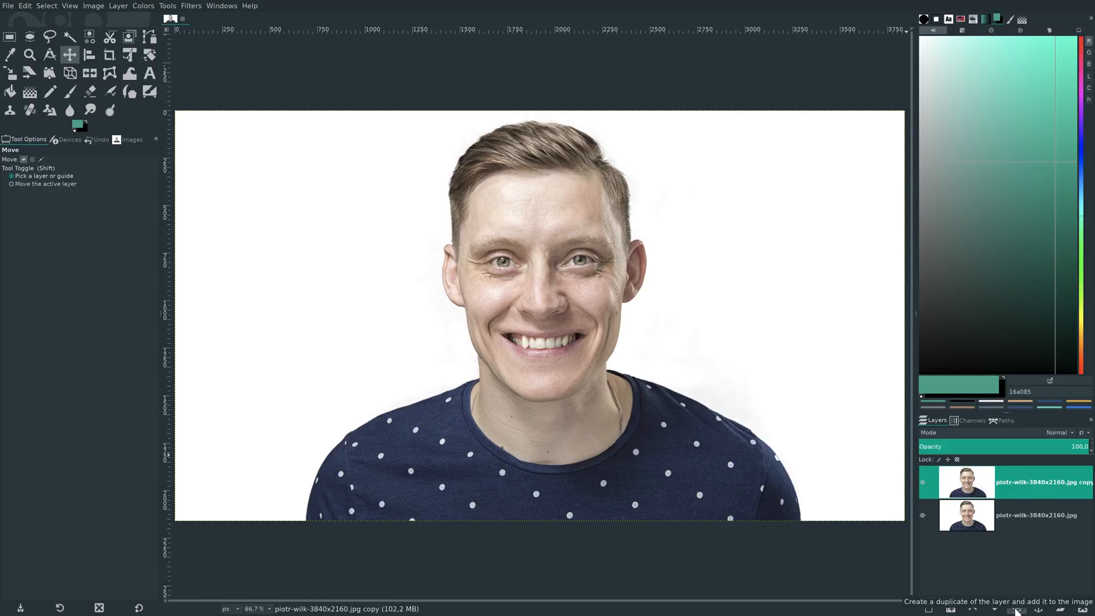
{"action": "left_click", "coordinate": [1016, 607]}
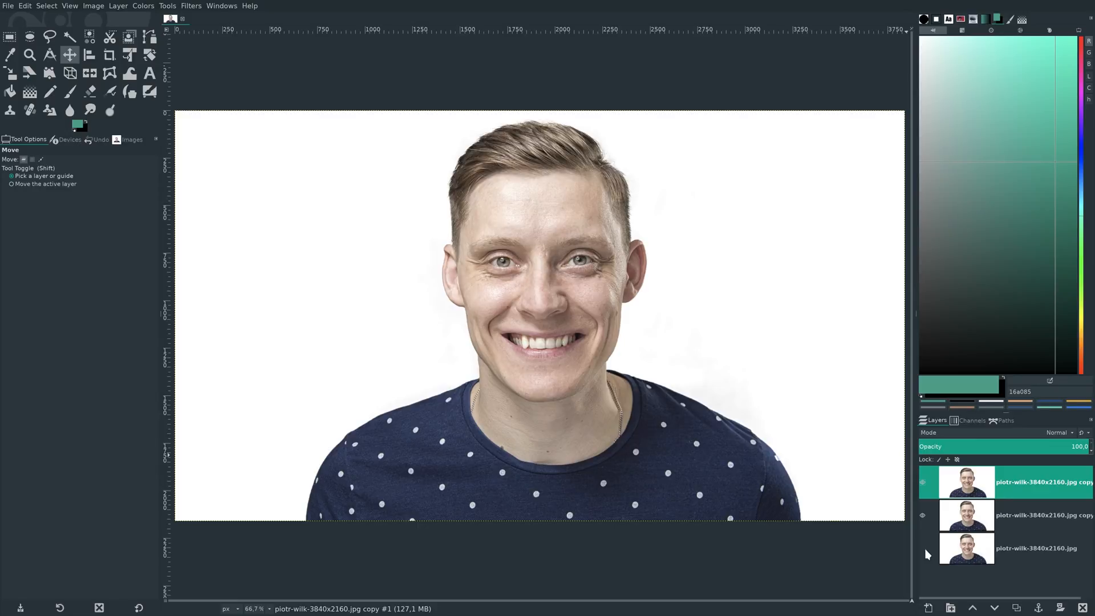
{"action": "left_click", "coordinate": [922, 515]}
- Add an alpha channel to the topmost layer copy
{"action": "right_click", "coordinate": [982, 492]}
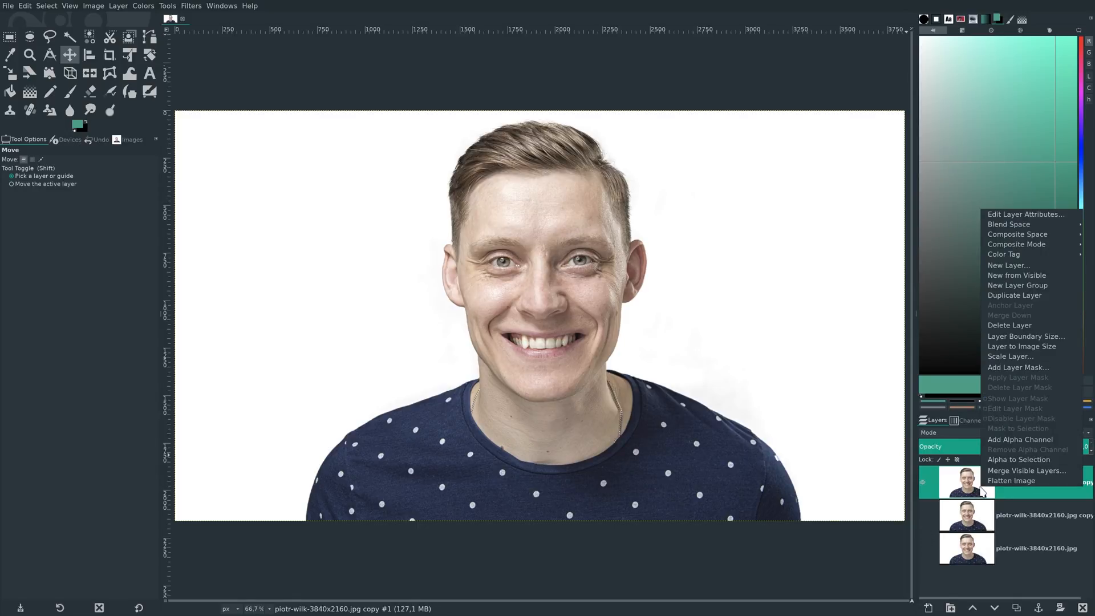
{"action": "left_click", "coordinate": [1020, 440]}
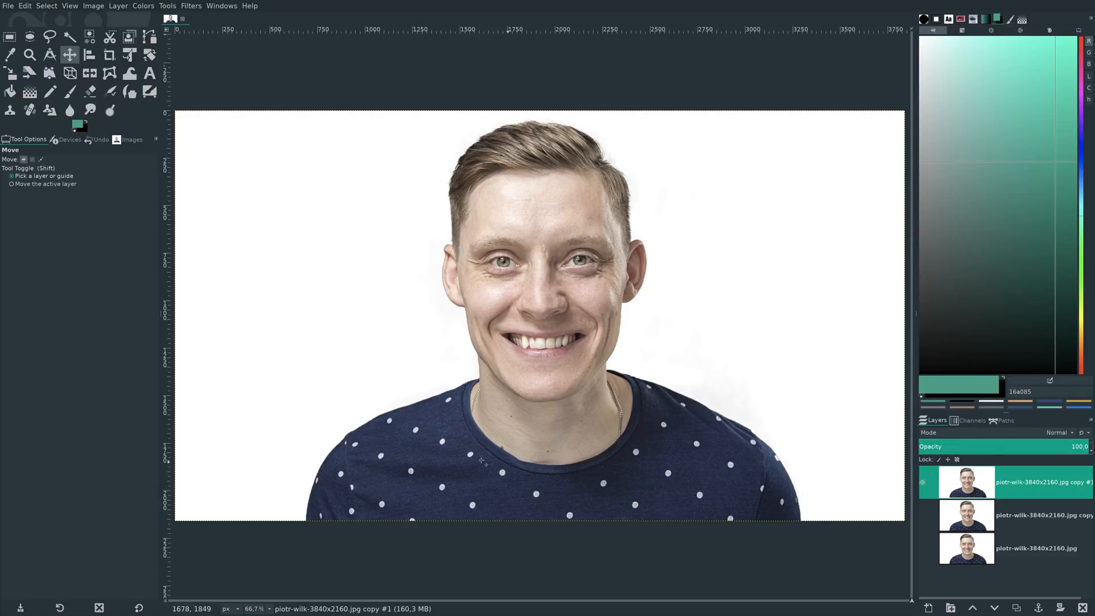
- Outline the man's head and shoulders roughly with the Foreground Select tool, closing the outline below the image edge and confirming it
{"action": "left_click", "coordinate": [130, 39]}
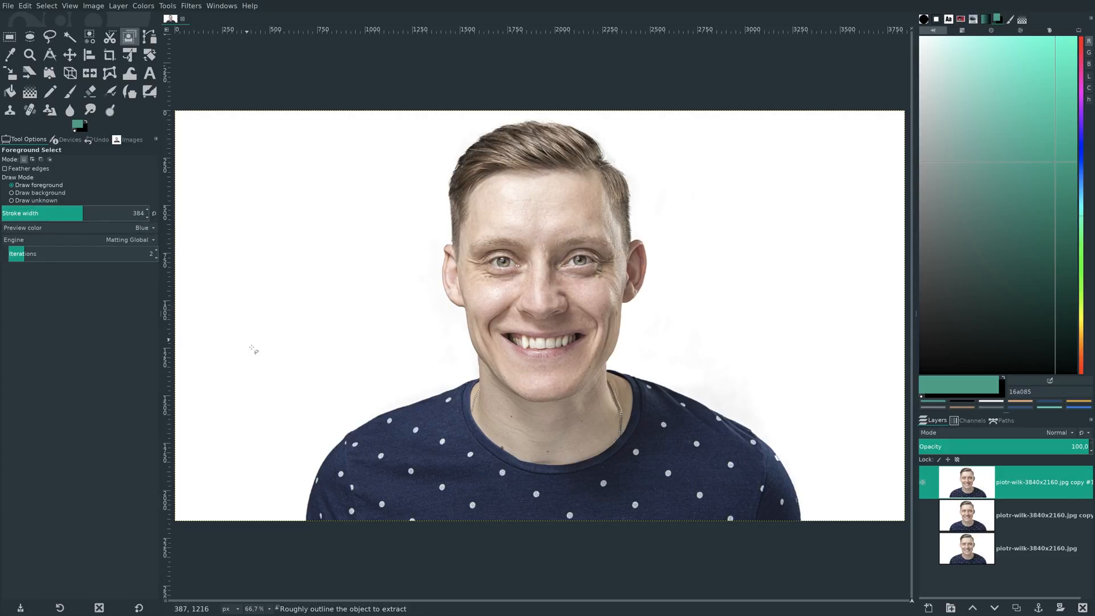
{"action": "left_click", "coordinate": [298, 532]}
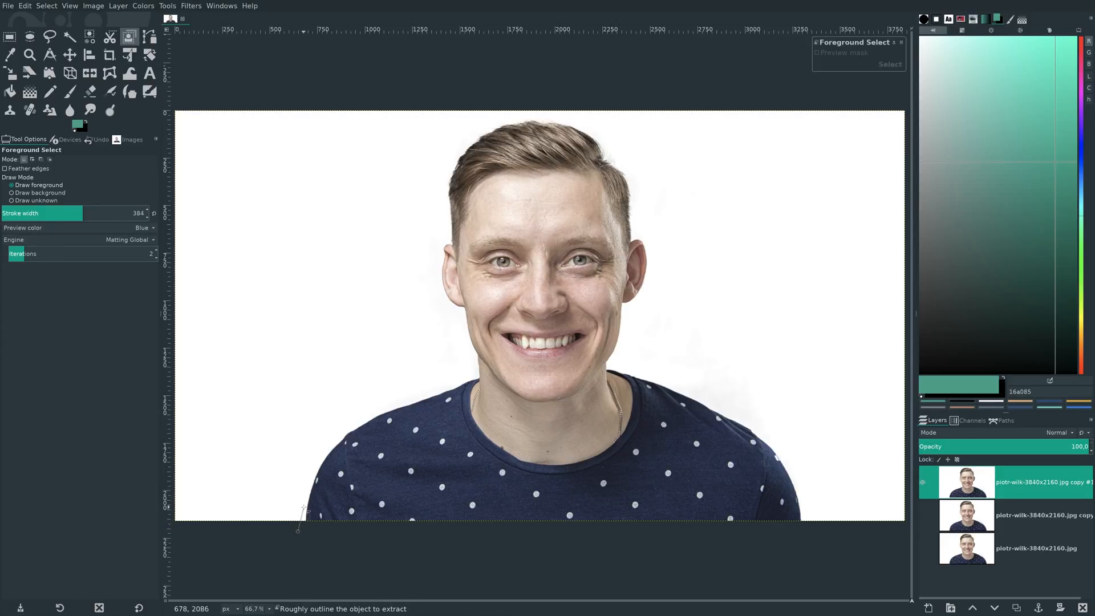
{"action": "left_click", "coordinate": [313, 466]}
{"action": "left_click", "coordinate": [359, 419]}
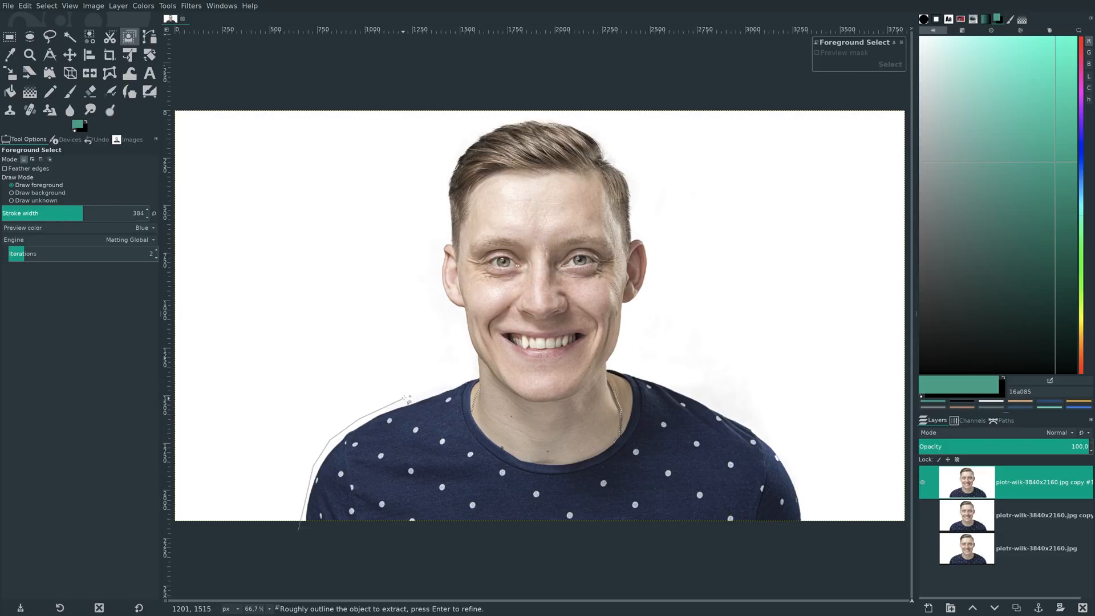
{"action": "left_click", "coordinate": [470, 356]}
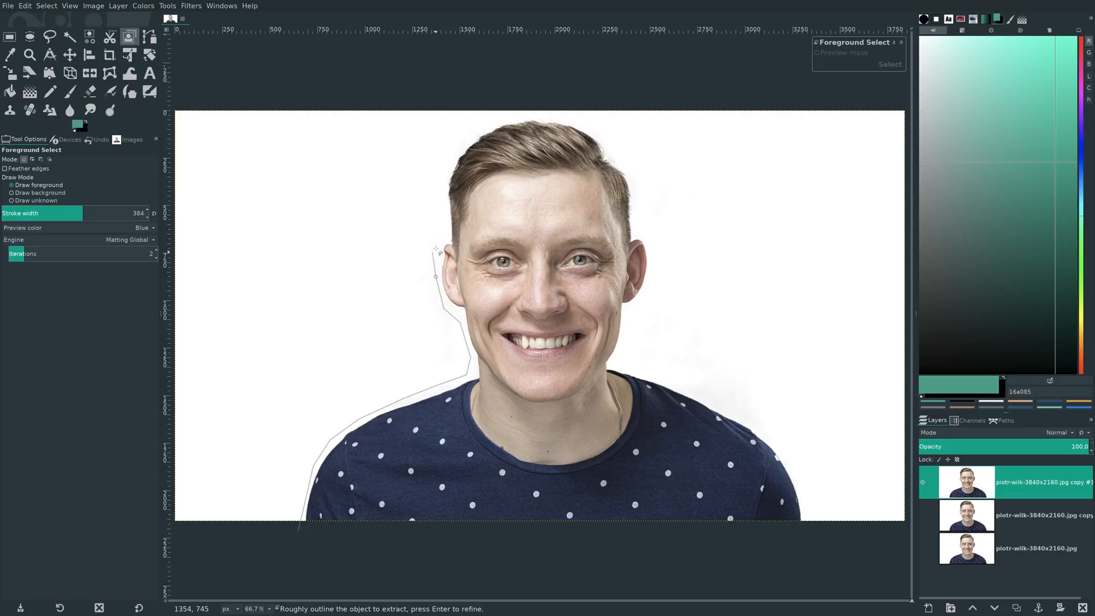
{"action": "left_click", "coordinate": [441, 204]}
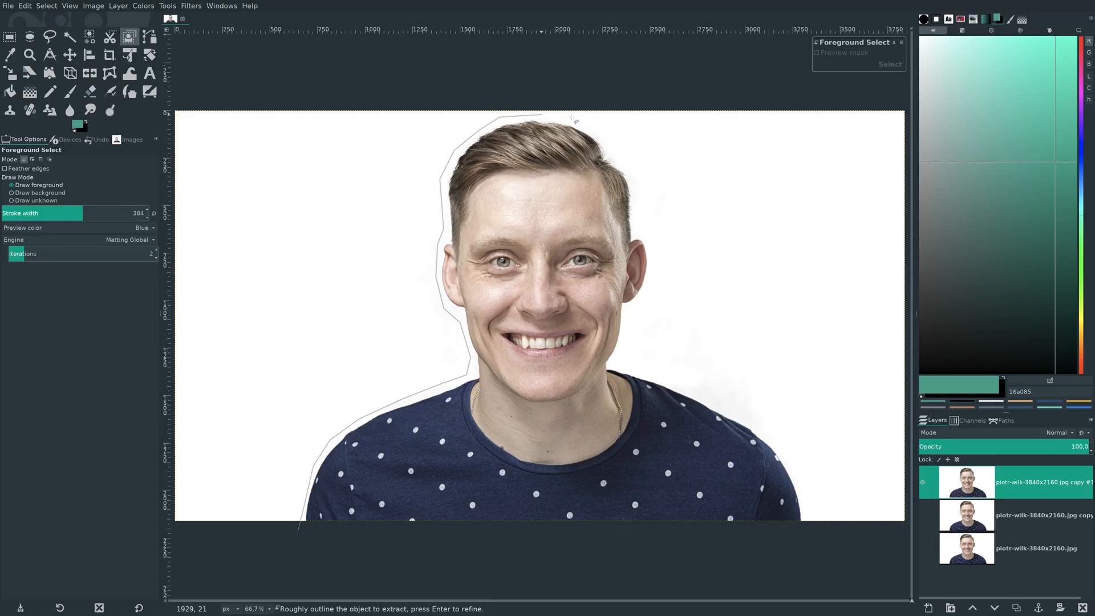
{"action": "left_click", "coordinate": [626, 150]}
{"action": "left_click", "coordinate": [649, 238]}
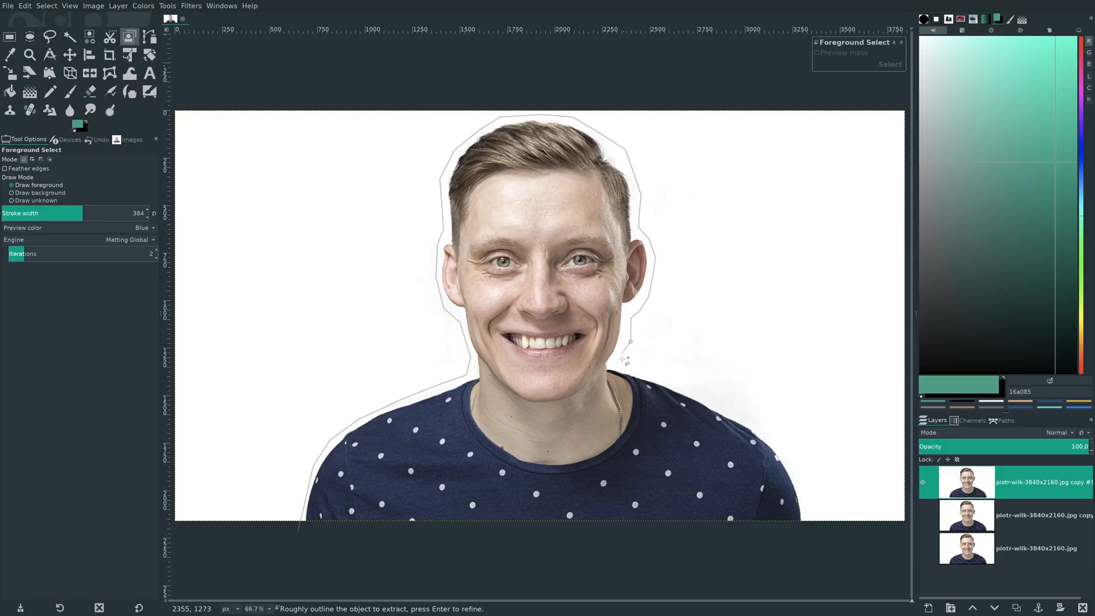
{"action": "left_click", "coordinate": [688, 379]}
{"action": "left_click", "coordinate": [821, 540]}
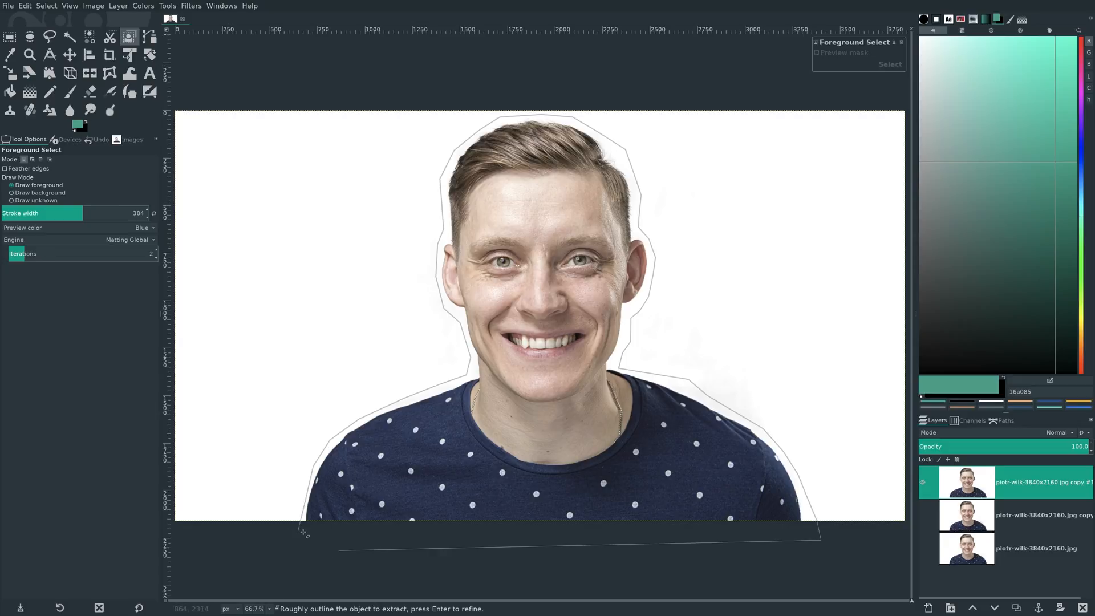
{"action": "left_click", "coordinate": [277, 549]}
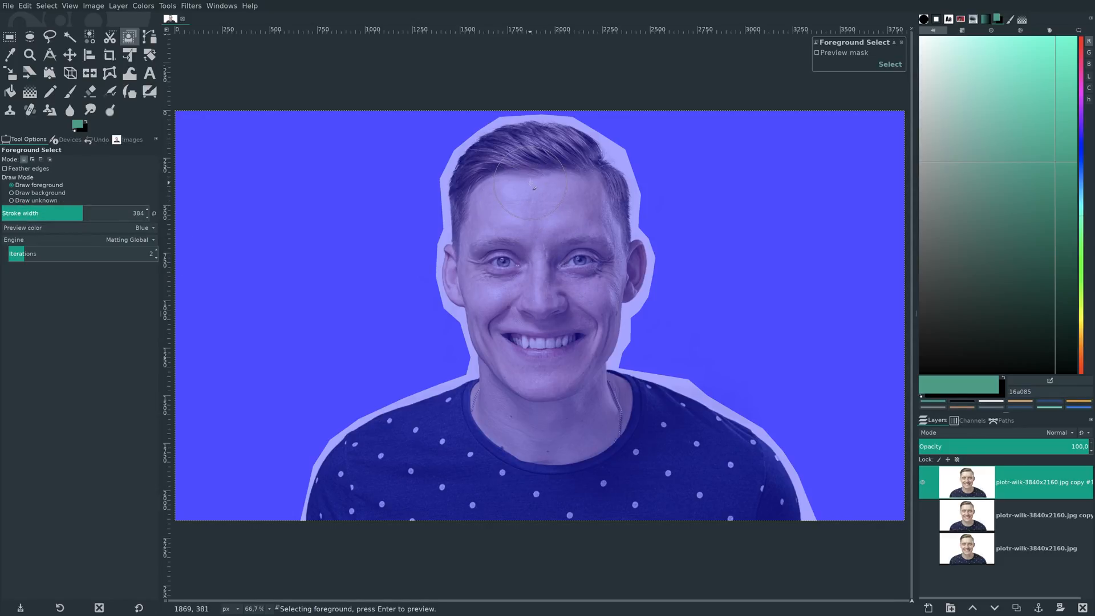
- Mark the centre of the face, the neck and most of the shirt as foreground with broad strokes
{"action": "mouse_move", "coordinate": [524, 166]}
{"action": "left_mouse_down"}
{"action": "mouse_move", "coordinate": [542, 387]}
{"action": "mouse_move", "coordinate": [535, 413]}
{"action": "mouse_move", "coordinate": [487, 427]}
{"action": "mouse_move", "coordinate": [474, 447]}
{"action": "mouse_move", "coordinate": [470, 436]}
{"action": "mouse_move", "coordinate": [446, 443]}
{"action": "mouse_move", "coordinate": [376, 480]}
{"action": "mouse_move", "coordinate": [361, 502]}
{"action": "mouse_move", "coordinate": [746, 500]}
{"action": "mouse_move", "coordinate": [743, 486]}
{"action": "mouse_move", "coordinate": [641, 440]}
{"action": "mouse_move", "coordinate": [554, 450]}
{"action": "left_mouse_up"}
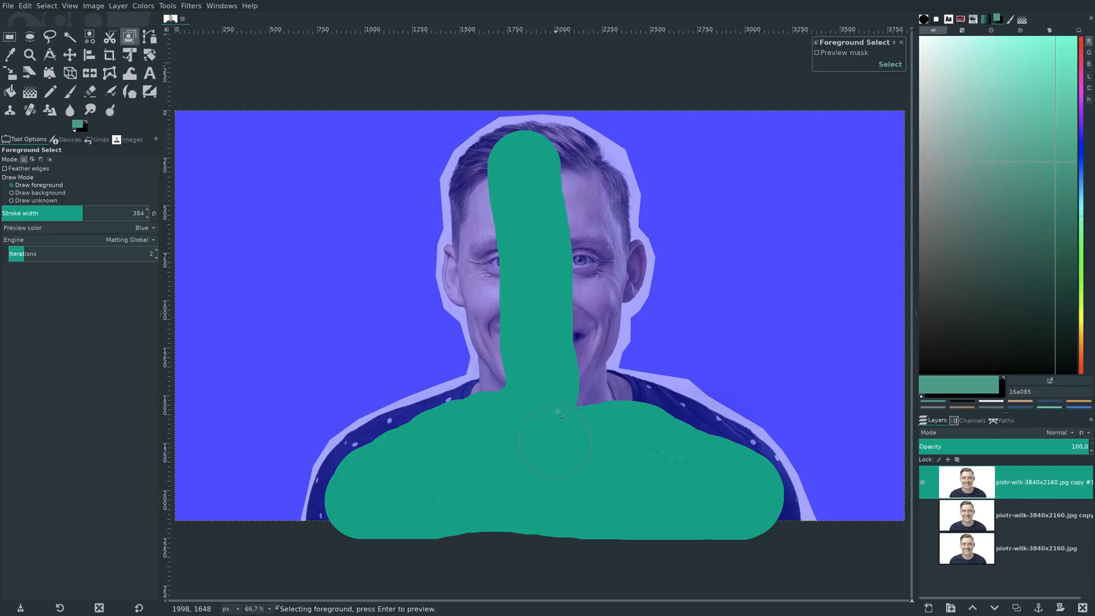
{"action": "mouse_move", "coordinate": [557, 397]}
{"action": "left_mouse_down"}
{"action": "mouse_move", "coordinate": [570, 325]}
{"action": "mouse_move", "coordinate": [553, 175]}
{"action": "left_mouse_up"}
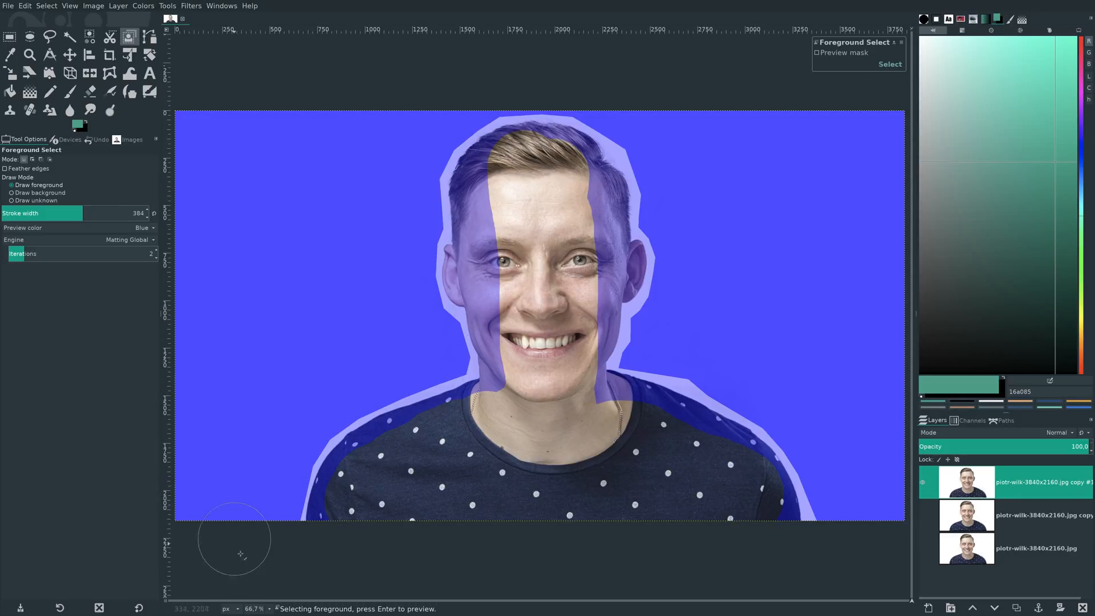
- Set the foreground stroke width to 81 and mark the hair across the top of the head, staying inside its edge
{"action": "left_click", "coordinate": [269, 608]}
{"action": "left_click", "coordinate": [266, 538]}
{"action": "key", "text": "3"}
{"action": "scroll", "coordinate": [471, 516], "scroll_direction": "up", "scroll_amount": 10}
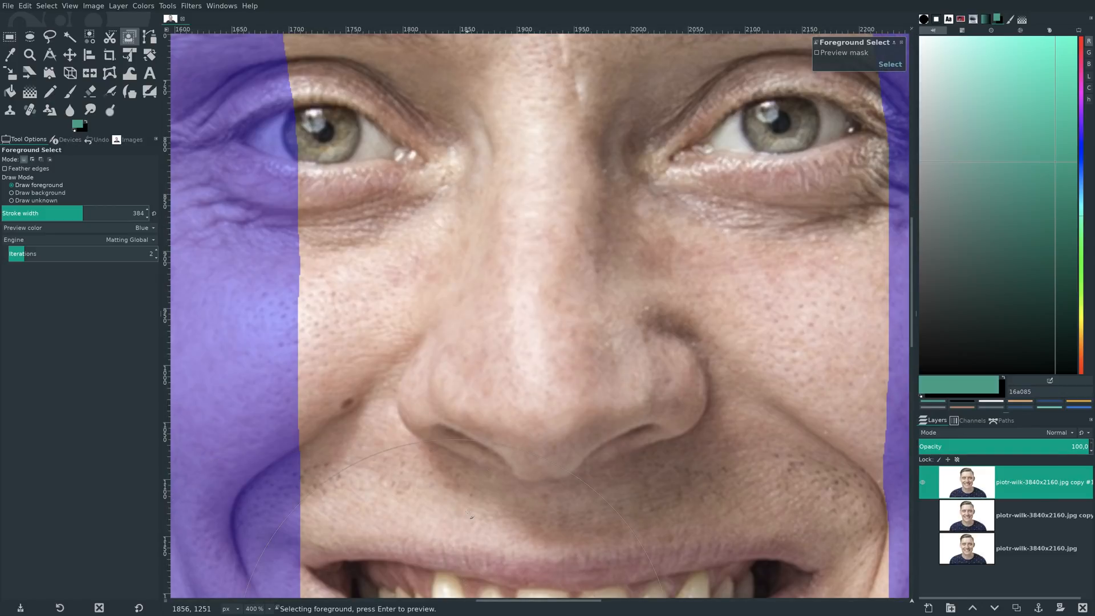
{"action": "scroll", "coordinate": [468, 515], "scroll_direction": "up", "scroll_amount": 10}
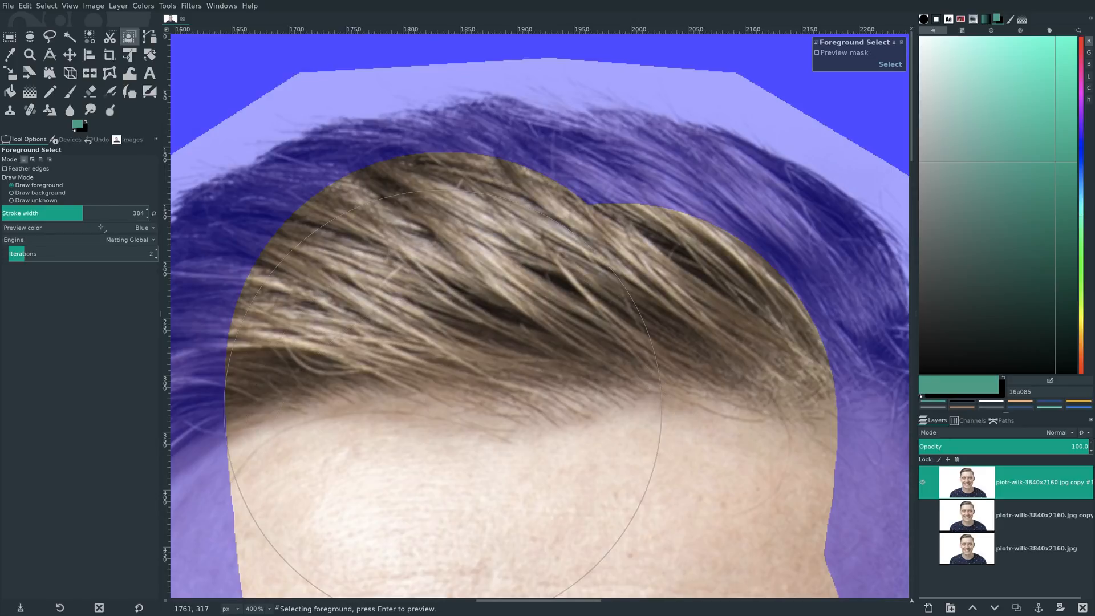
{"action": "left_click", "coordinate": [46, 209]}
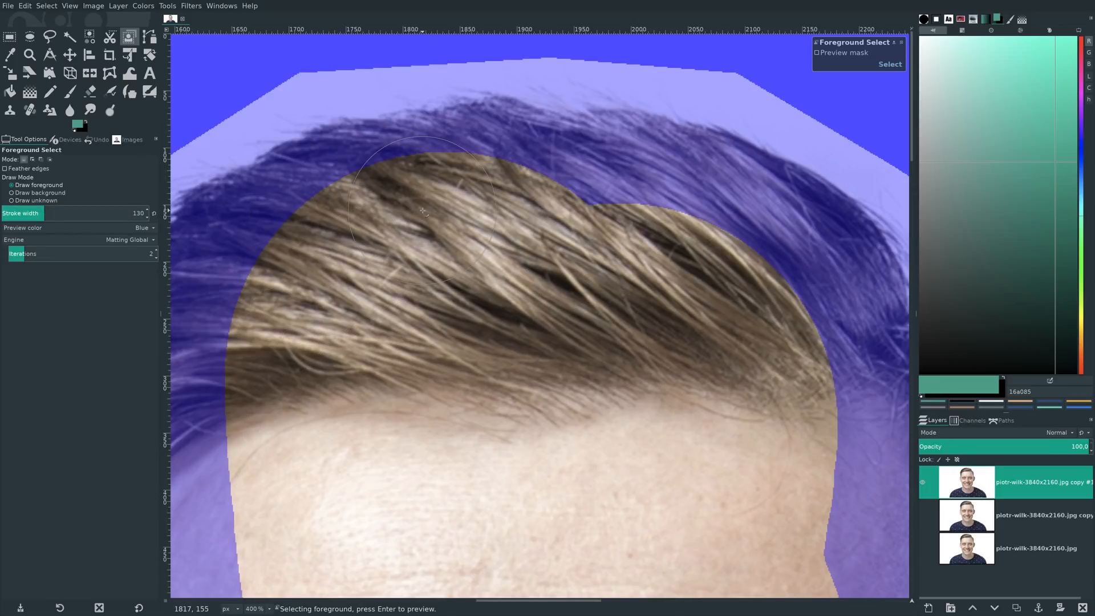
{"action": "left_click", "coordinate": [33, 213]}
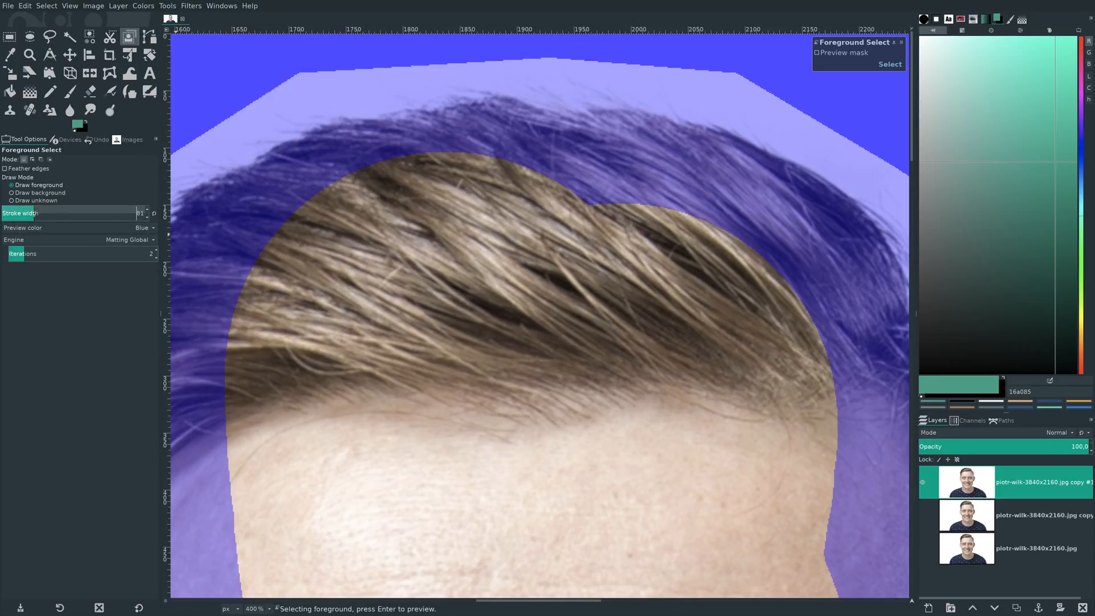
{"action": "mouse_move", "coordinate": [506, 160]}
{"action": "left_mouse_down"}
{"action": "mouse_move", "coordinate": [369, 174]}
{"action": "mouse_move", "coordinate": [310, 198]}
{"action": "left_mouse_up"}
{"action": "left_click_drag", "start_coordinate": [256, 224], "coordinate": [232, 240]}
{"action": "mouse_move", "coordinate": [542, 170]}
{"action": "left_mouse_down"}
{"action": "mouse_move", "coordinate": [745, 199]}
{"action": "mouse_move", "coordinate": [818, 247]}
{"action": "mouse_move", "coordinate": [825, 273]}
{"action": "mouse_move", "coordinate": [809, 300]}
{"action": "mouse_move", "coordinate": [826, 268]}
{"action": "left_mouse_up"}
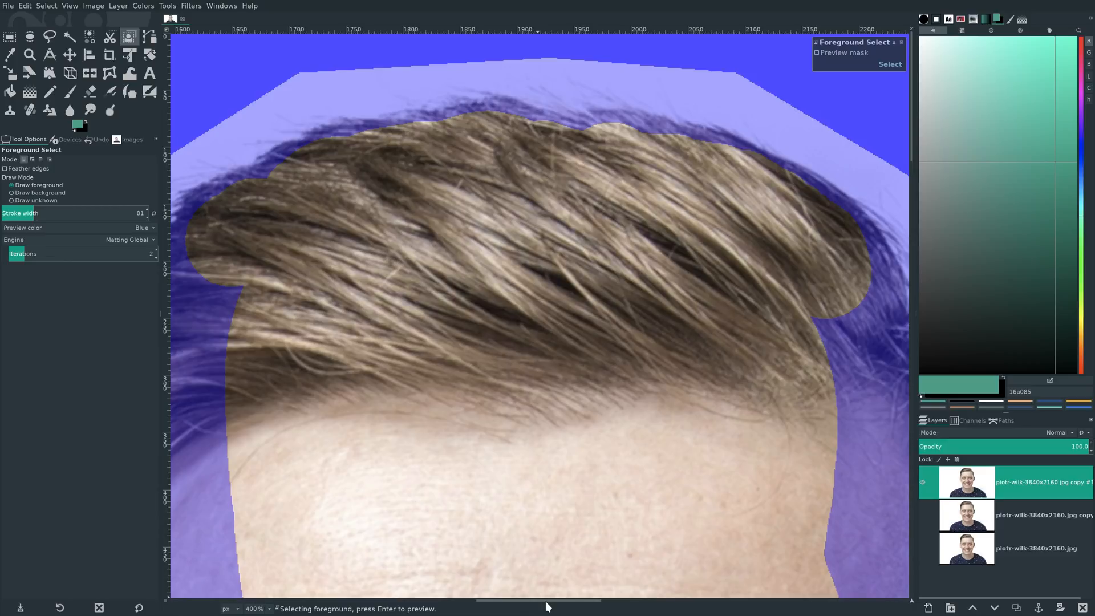
- Mark the hair on the image-left side of the head and the adjoining forehead as foreground
{"action": "left_click_drag", "start_coordinate": [546, 601], "coordinate": [497, 601]}
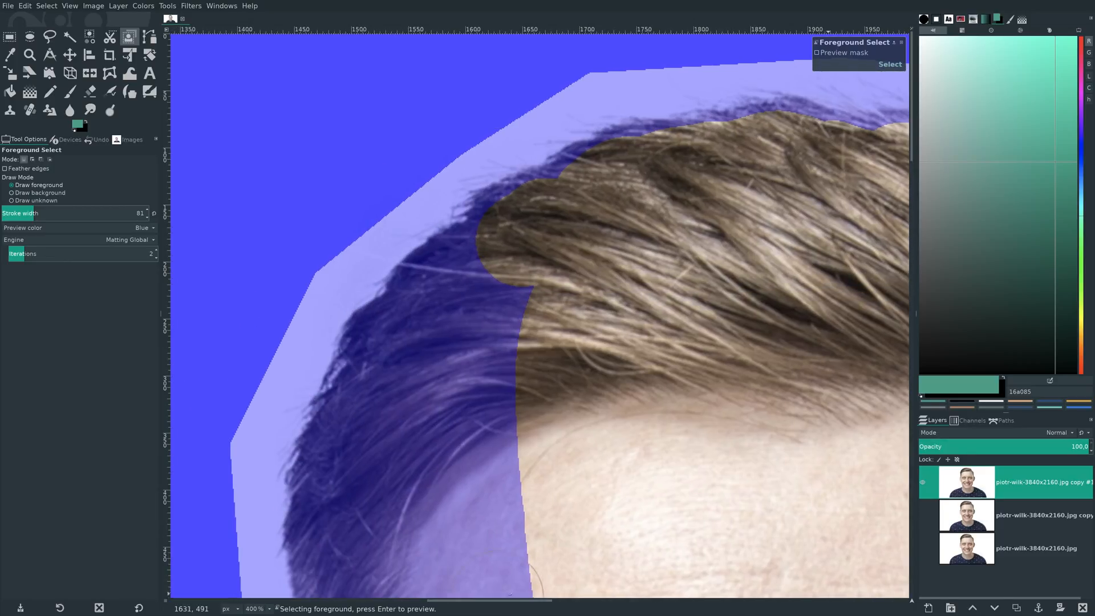
{"action": "scroll", "coordinate": [542, 547], "scroll_direction": "down", "scroll_amount": 5}
{"action": "left_click", "coordinate": [481, 127]}
{"action": "mouse_move", "coordinate": [482, 126]}
{"action": "left_mouse_down"}
{"action": "mouse_move", "coordinate": [410, 194]}
{"action": "mouse_move", "coordinate": [398, 254]}
{"action": "mouse_move", "coordinate": [359, 302]}
{"action": "mouse_move", "coordinate": [342, 367]}
{"action": "mouse_move", "coordinate": [354, 398]}
{"action": "left_mouse_up"}
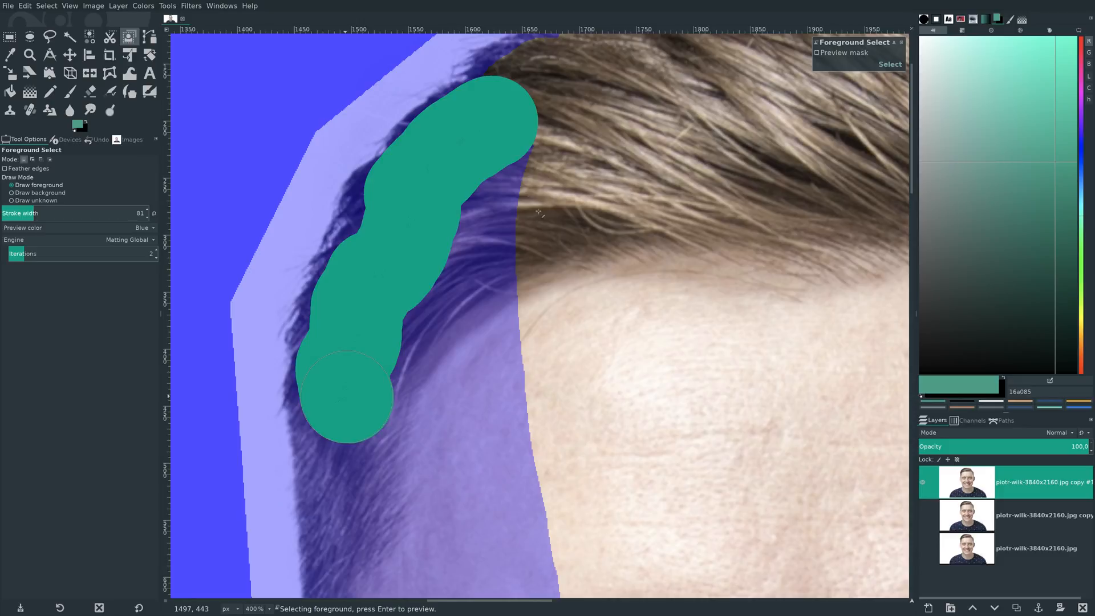
{"action": "mouse_move", "coordinate": [516, 171]}
{"action": "left_mouse_down"}
{"action": "mouse_move", "coordinate": [450, 524]}
{"action": "mouse_move", "coordinate": [432, 346]}
{"action": "mouse_move", "coordinate": [402, 430]}
{"action": "mouse_move", "coordinate": [405, 466]}
{"action": "mouse_move", "coordinate": [468, 454]}
{"action": "mouse_move", "coordinate": [510, 398]}
{"action": "left_mouse_up"}
- Mark the image-left sideburn, temple and remaining forehead as foreground down to the outer corner of the eye
{"action": "scroll", "coordinate": [511, 400], "scroll_direction": "down", "scroll_amount": 3}
{"action": "scroll", "coordinate": [510, 399], "scroll_direction": "down", "scroll_amount": 3}
{"action": "scroll", "coordinate": [510, 399], "scroll_direction": "up", "scroll_amount": 3}
{"action": "left_click_drag", "start_coordinate": [431, 120], "coordinate": [430, 170]}
{"action": "mouse_move", "coordinate": [409, 237]}
{"action": "left_mouse_down"}
{"action": "mouse_move", "coordinate": [351, 295]}
{"action": "mouse_move", "coordinate": [343, 349]}
{"action": "mouse_move", "coordinate": [362, 474]}
{"action": "left_mouse_up"}
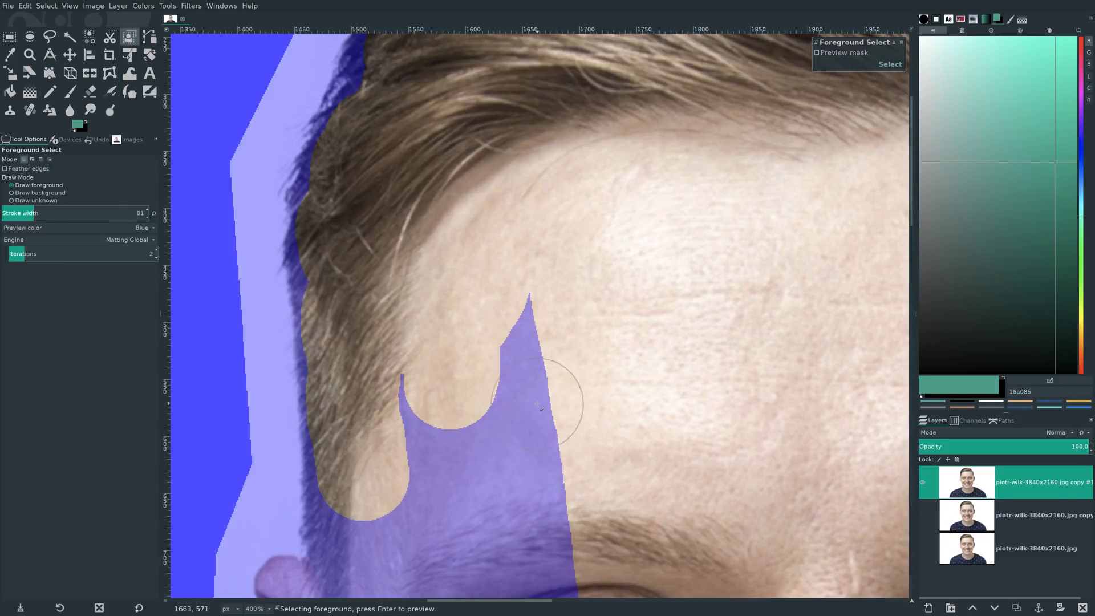
{"action": "scroll", "coordinate": [537, 405], "scroll_direction": "down", "scroll_amount": 3}
{"action": "mouse_move", "coordinate": [504, 183]}
{"action": "left_mouse_down"}
{"action": "mouse_move", "coordinate": [525, 260]}
{"action": "mouse_move", "coordinate": [535, 514]}
{"action": "mouse_move", "coordinate": [550, 514]}
{"action": "mouse_move", "coordinate": [450, 302]}
{"action": "mouse_move", "coordinate": [407, 256]}
{"action": "mouse_move", "coordinate": [370, 388]}
{"action": "mouse_move", "coordinate": [356, 397]}
{"action": "mouse_move", "coordinate": [351, 490]}
{"action": "left_mouse_up"}
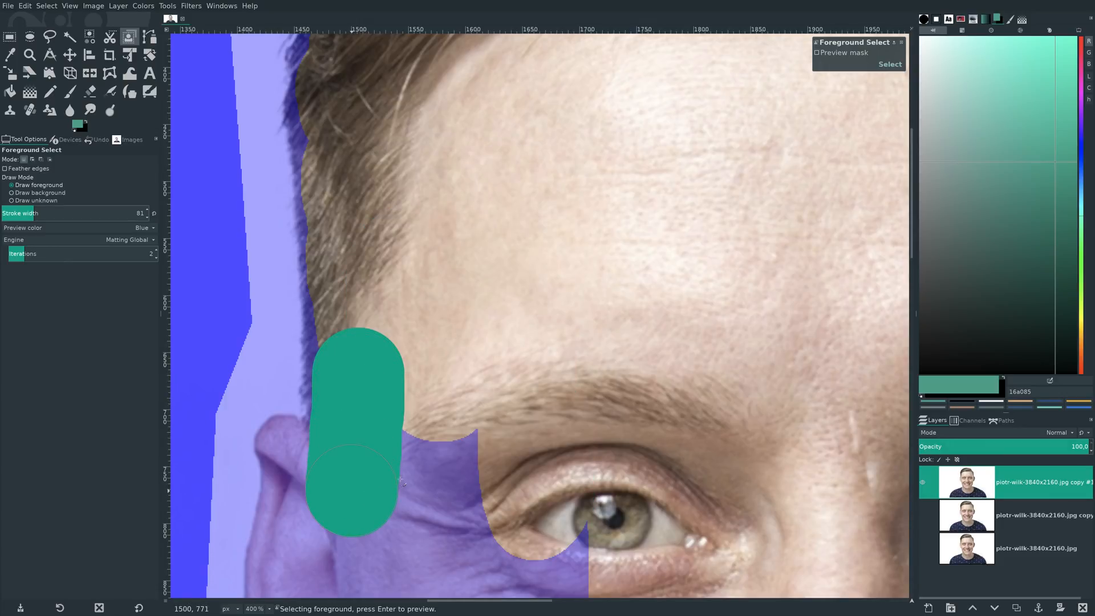
- Mark the inside of the image-left ear and the skin between the ear and the eye as foreground
{"action": "scroll", "coordinate": [414, 205], "scroll_direction": "down", "scroll_amount": 10}
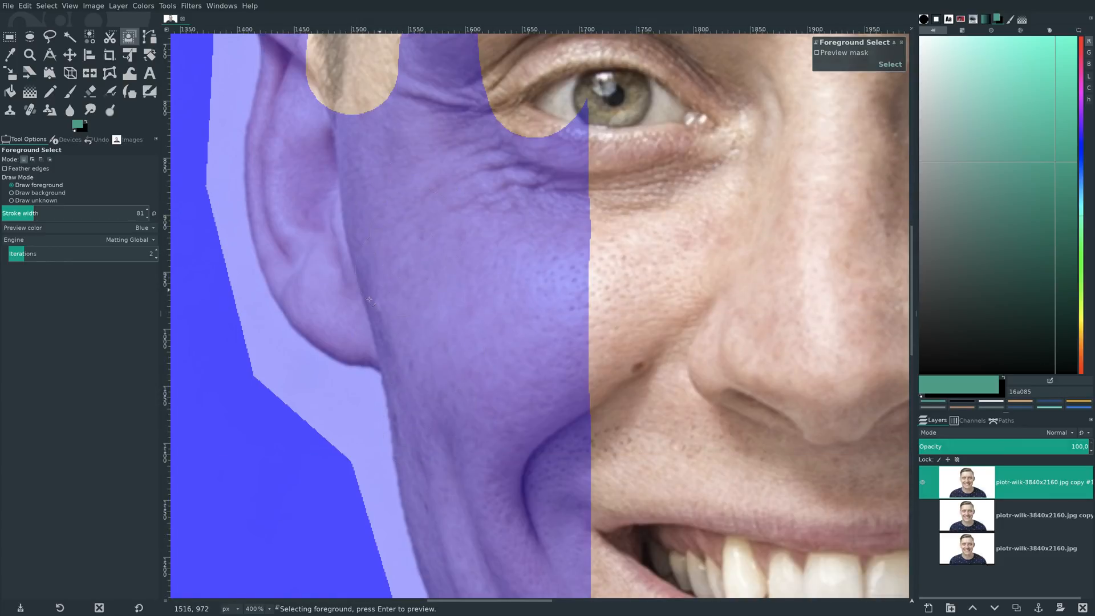
{"action": "mouse_move", "coordinate": [359, 308]}
{"action": "left_mouse_down"}
{"action": "mouse_move", "coordinate": [312, 256]}
{"action": "mouse_move", "coordinate": [297, 145]}
{"action": "left_mouse_up"}
{"action": "scroll", "coordinate": [328, 416], "scroll_direction": "up", "scroll_amount": 8}
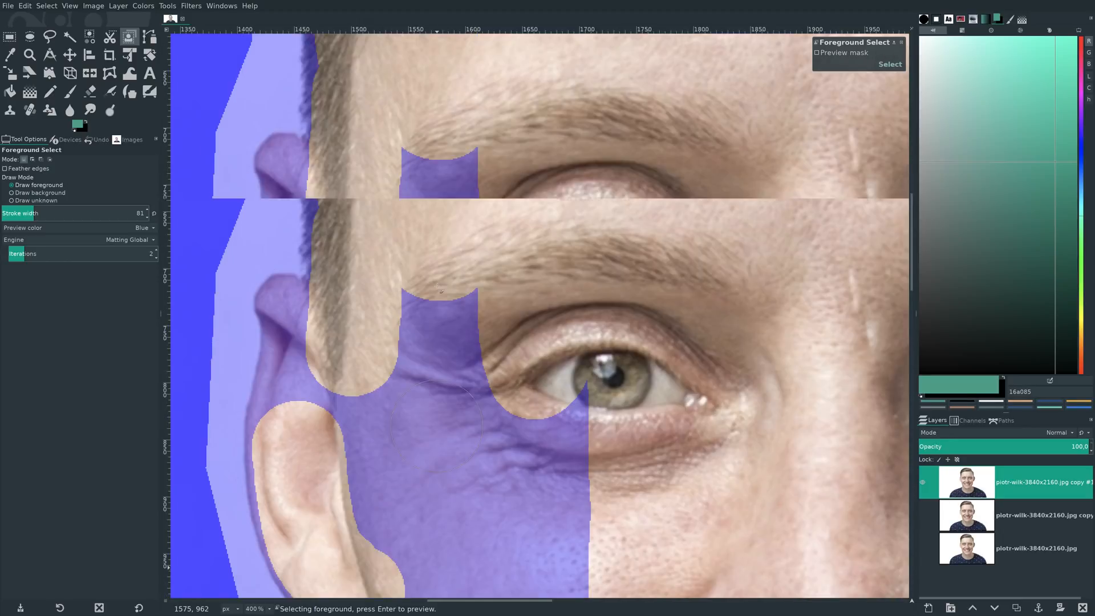
{"action": "mouse_move", "coordinate": [299, 429]}
{"action": "left_mouse_down"}
{"action": "mouse_move", "coordinate": [312, 348]}
{"action": "mouse_move", "coordinate": [435, 323]}
{"action": "mouse_move", "coordinate": [461, 331]}
{"action": "mouse_move", "coordinate": [376, 386]}
{"action": "left_mouse_up"}
{"action": "mouse_move", "coordinate": [368, 479]}
{"action": "left_mouse_down"}
{"action": "mouse_move", "coordinate": [375, 521]}
{"action": "mouse_move", "coordinate": [399, 561]}
{"action": "left_mouse_up"}
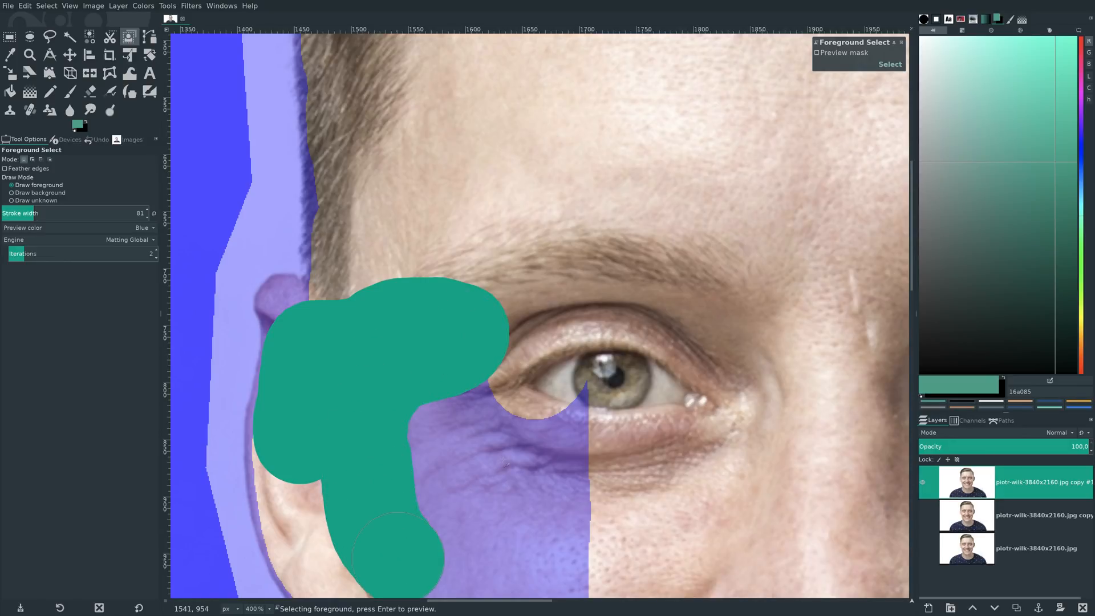
{"action": "scroll", "coordinate": [536, 443], "scroll_direction": "down", "scroll_amount": 5}
{"action": "left_click_drag", "start_coordinate": [447, 226], "coordinate": [443, 249]}
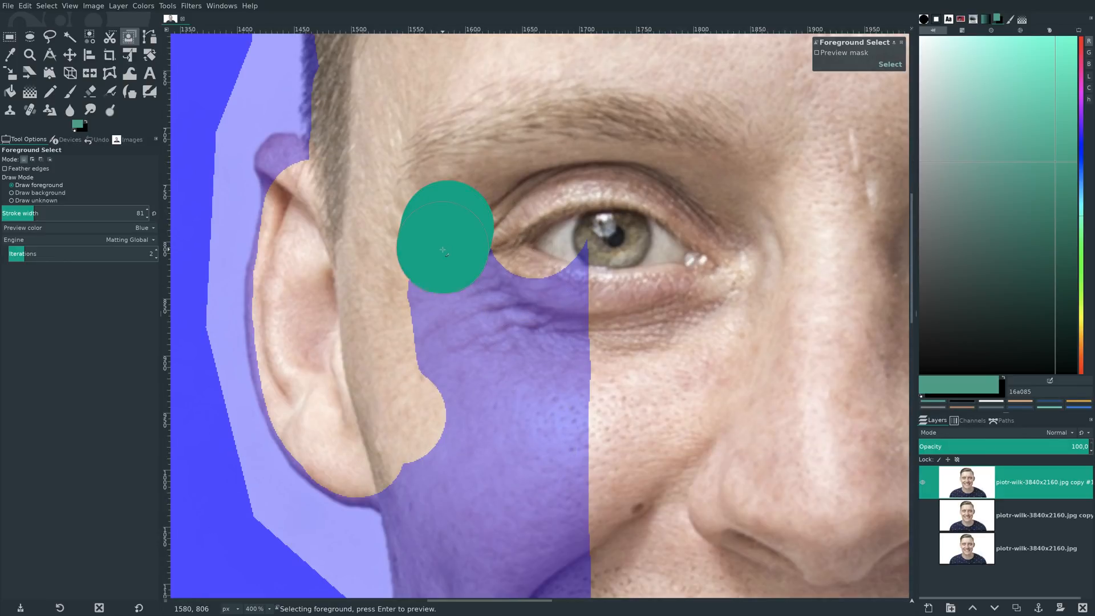
{"action": "left_click", "coordinate": [310, 186]}
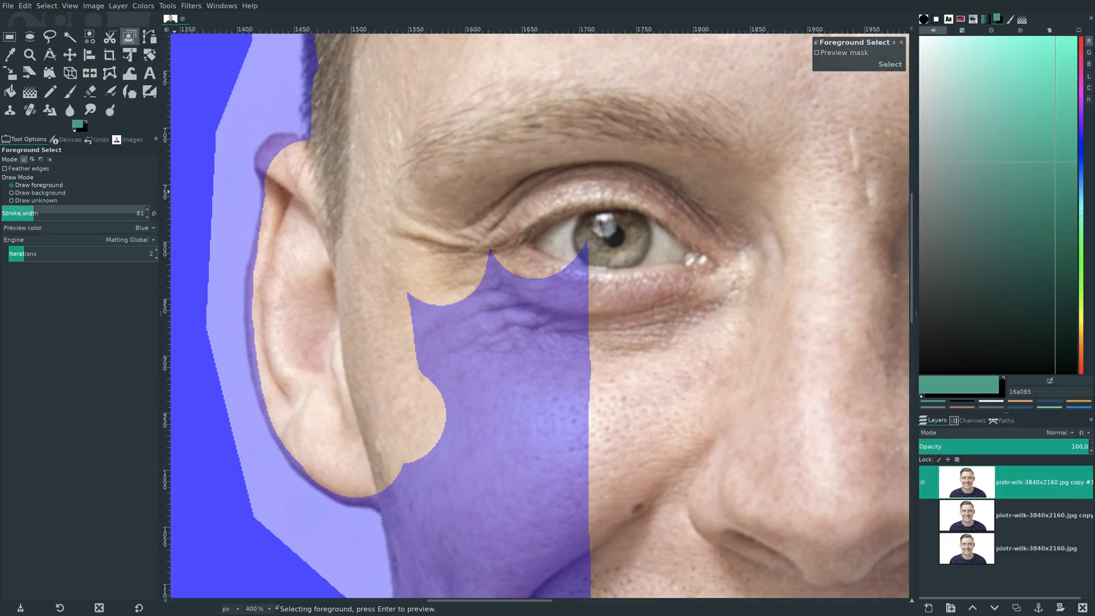
- Reduce the stroke width to 34 and mark the upper tip of the ear and the cheek edge below the earlobe as foreground
{"action": "left_click_drag", "start_coordinate": [288, 169], "coordinate": [279, 165]}
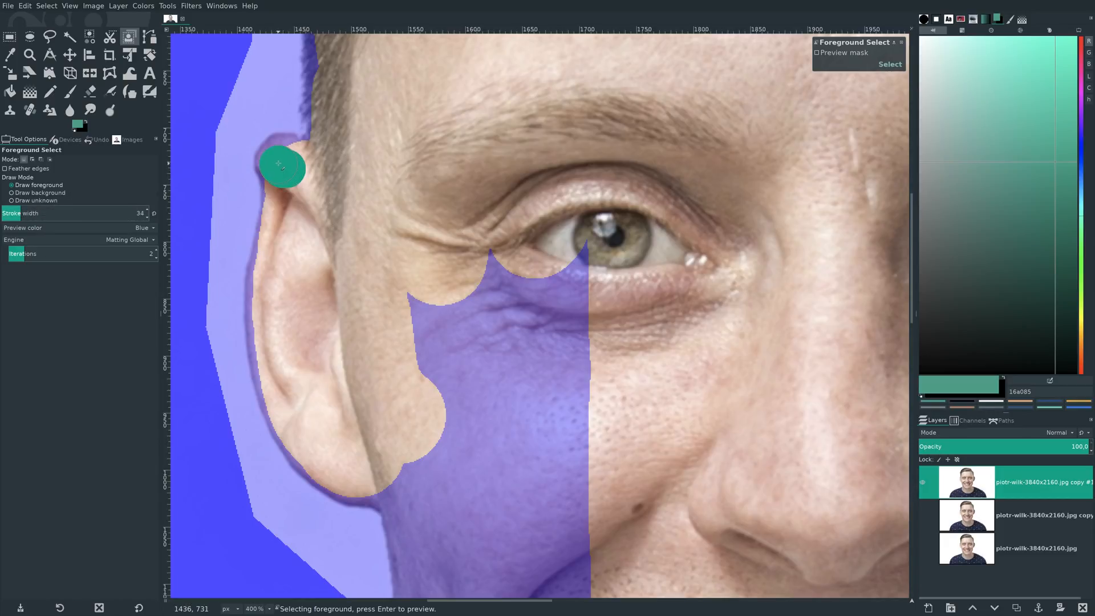
{"action": "scroll", "coordinate": [449, 310], "scroll_direction": "down", "scroll_amount": 5}
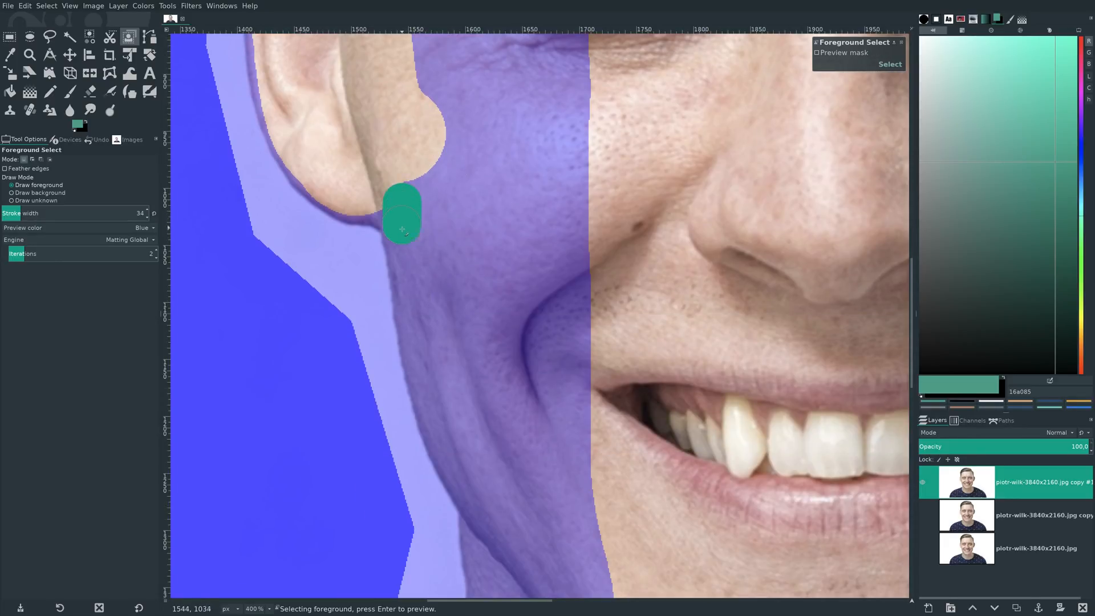
{"action": "left_click_drag", "start_coordinate": [414, 300], "coordinate": [419, 331]}
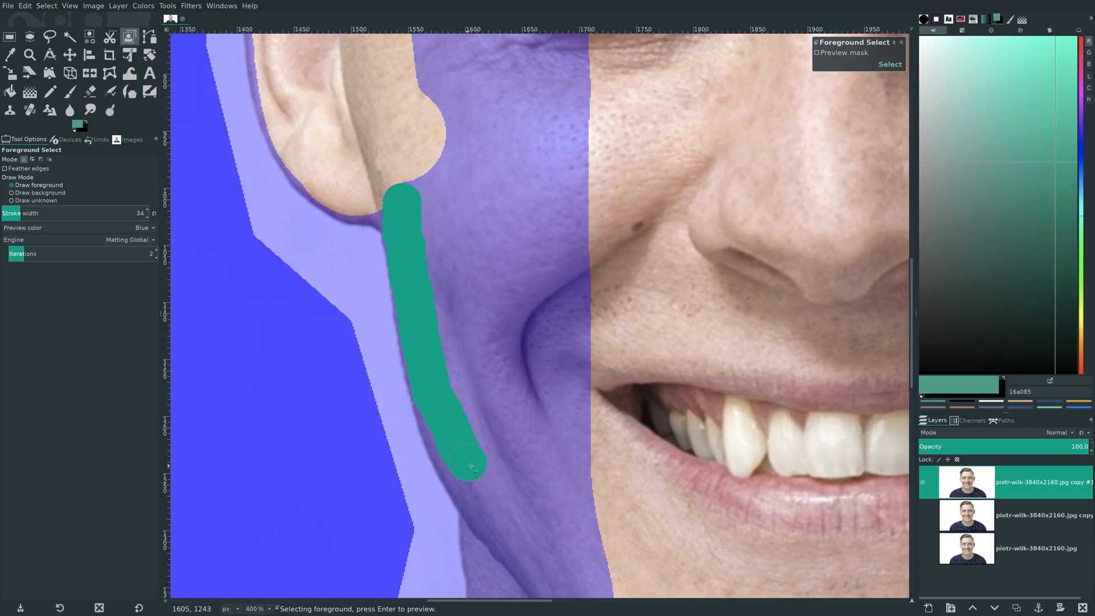
- Extend the foreground marking along the lower jaw edge and down the side of the neck
{"action": "scroll", "coordinate": [470, 465], "scroll_direction": "down", "scroll_amount": 5}
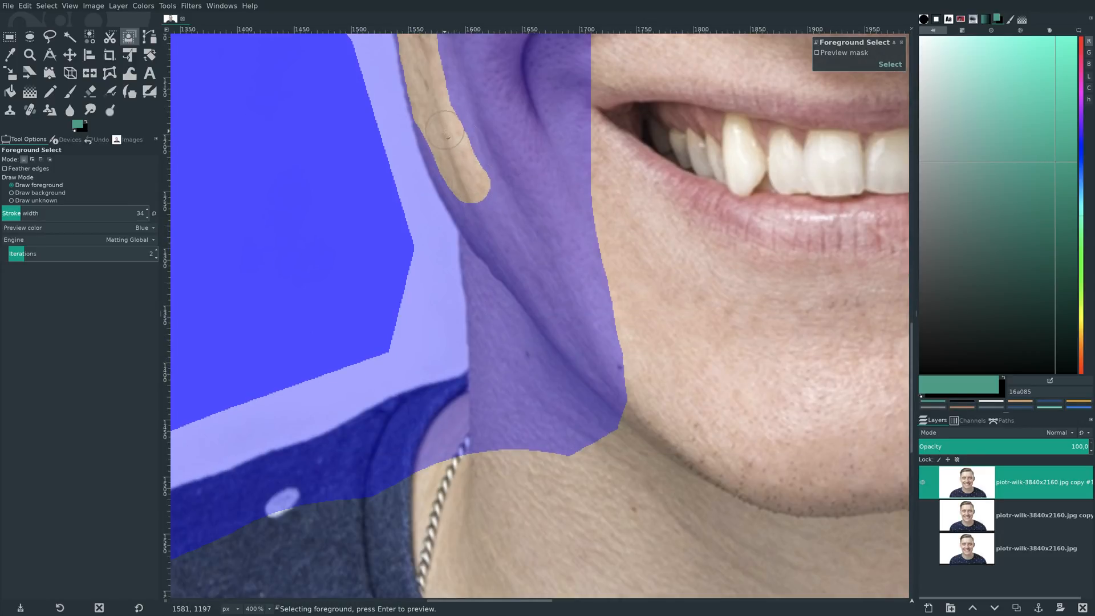
{"action": "left_click_drag", "start_coordinate": [448, 137], "coordinate": [452, 156]}
{"action": "left_click_drag", "start_coordinate": [486, 232], "coordinate": [497, 465]}
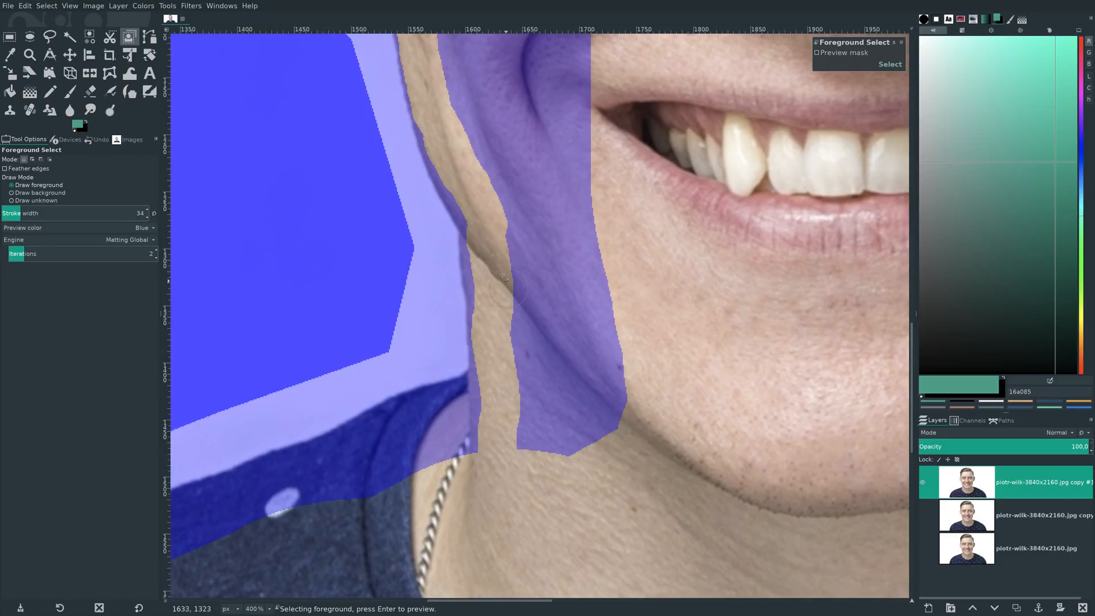
{"action": "mouse_move", "coordinate": [494, 274]}
{"action": "left_mouse_down"}
{"action": "mouse_move", "coordinate": [496, 402]}
{"action": "mouse_move", "coordinate": [509, 439]}
{"action": "left_mouse_up"}
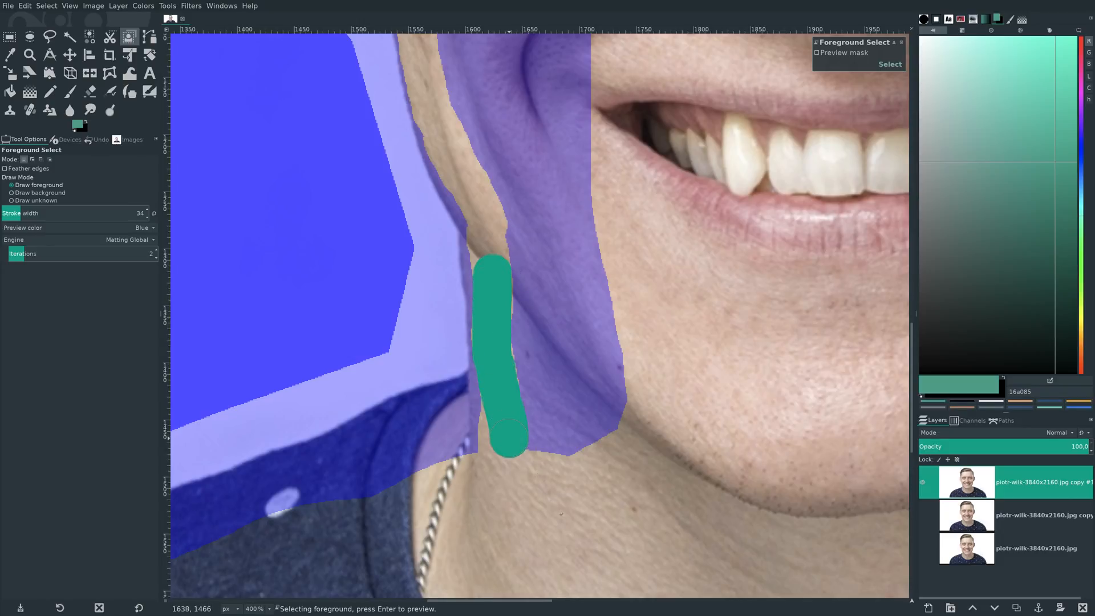
- Raise the stroke width to 54 and mark the neck base, collar and inner image-left shoulder as foreground
{"action": "scroll", "coordinate": [572, 526], "scroll_direction": "down", "scroll_amount": 5}
{"action": "left_click_drag", "start_coordinate": [540, 606], "coordinate": [492, 602]}
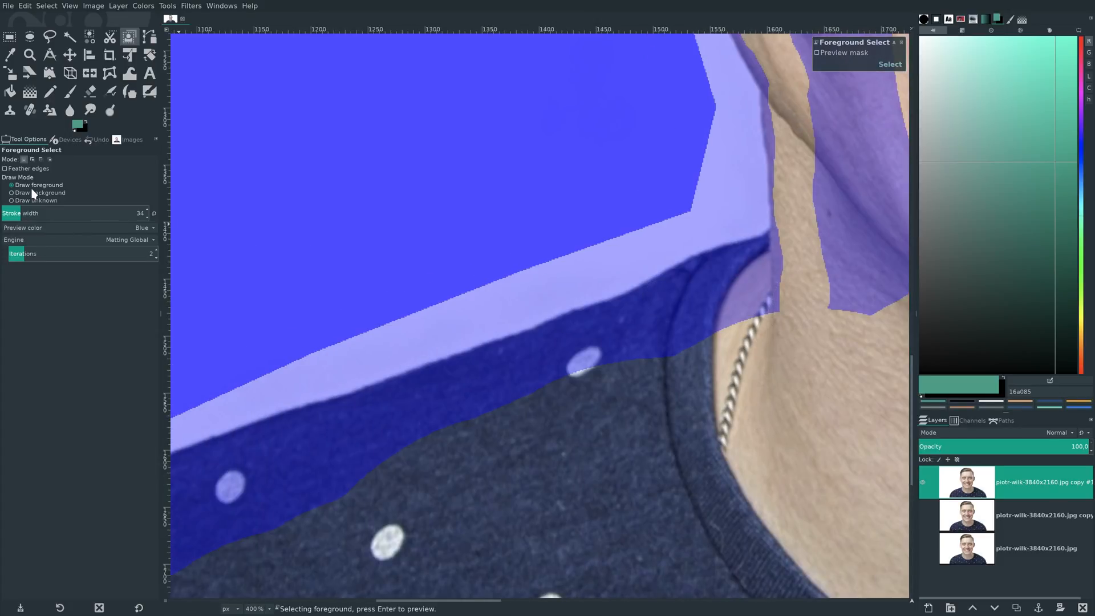
{"action": "left_click", "coordinate": [26, 213]}
{"action": "mouse_move", "coordinate": [780, 288]}
{"action": "left_mouse_down"}
{"action": "mouse_move", "coordinate": [727, 302]}
{"action": "mouse_move", "coordinate": [781, 276]}
{"action": "mouse_move", "coordinate": [767, 275]}
{"action": "mouse_move", "coordinate": [516, 369]}
{"action": "mouse_move", "coordinate": [435, 415]}
{"action": "mouse_move", "coordinate": [644, 361]}
{"action": "mouse_move", "coordinate": [716, 326]}
{"action": "mouse_move", "coordinate": [702, 345]}
{"action": "mouse_move", "coordinate": [313, 480]}
{"action": "left_mouse_up"}
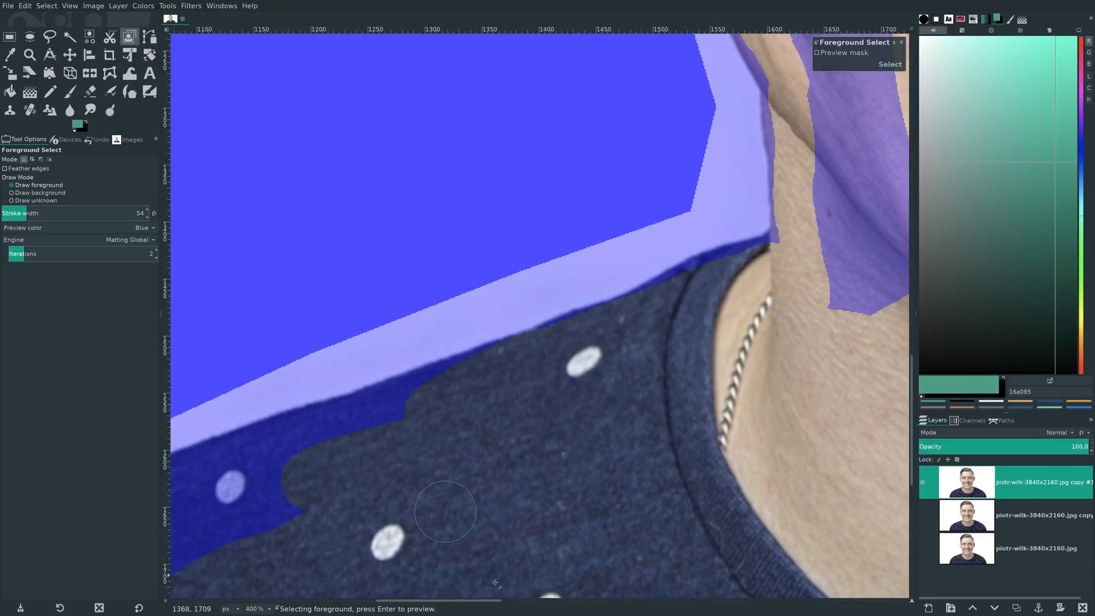
{"action": "scroll", "coordinate": [441, 602], "scroll_direction": "left", "scroll_amount": 4}
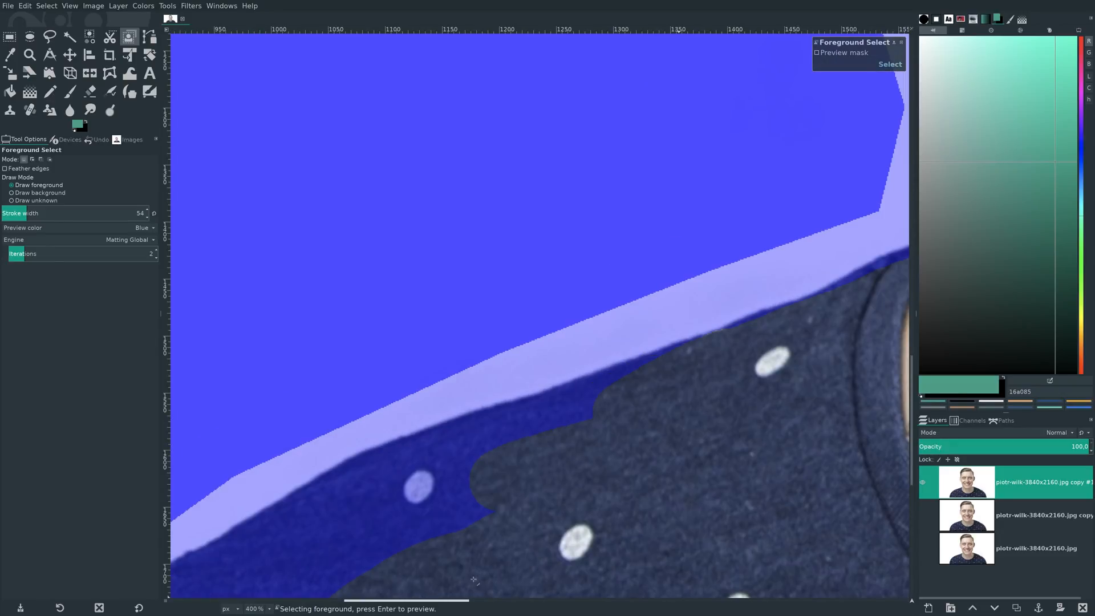
{"action": "scroll", "coordinate": [512, 554], "scroll_direction": "down", "scroll_amount": 1}
{"action": "left_click_drag", "start_coordinate": [729, 256], "coordinate": [668, 271]}
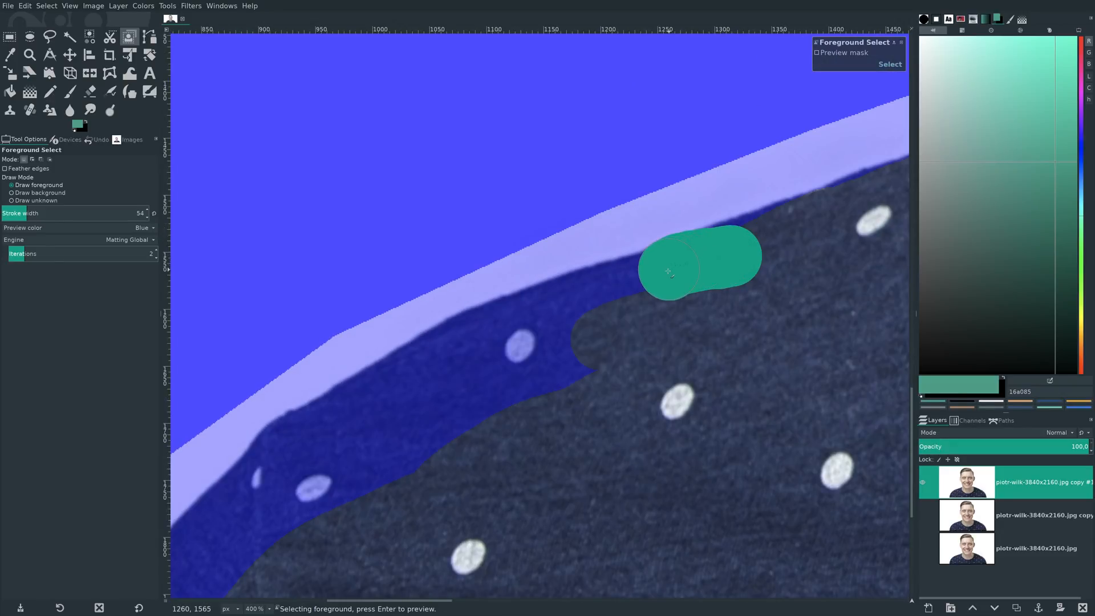
{"action": "left_click", "coordinate": [25, 7]}
{"action": "left_click", "coordinate": [29, 16]}
- Mark the image-left shoulder as foreground just inside its upper edge, out to where it curves down into the sleeve
{"action": "mouse_move", "coordinate": [702, 277]}
{"action": "left_mouse_down"}
{"action": "mouse_move", "coordinate": [680, 273]}
{"action": "mouse_move", "coordinate": [512, 332]}
{"action": "left_mouse_up"}
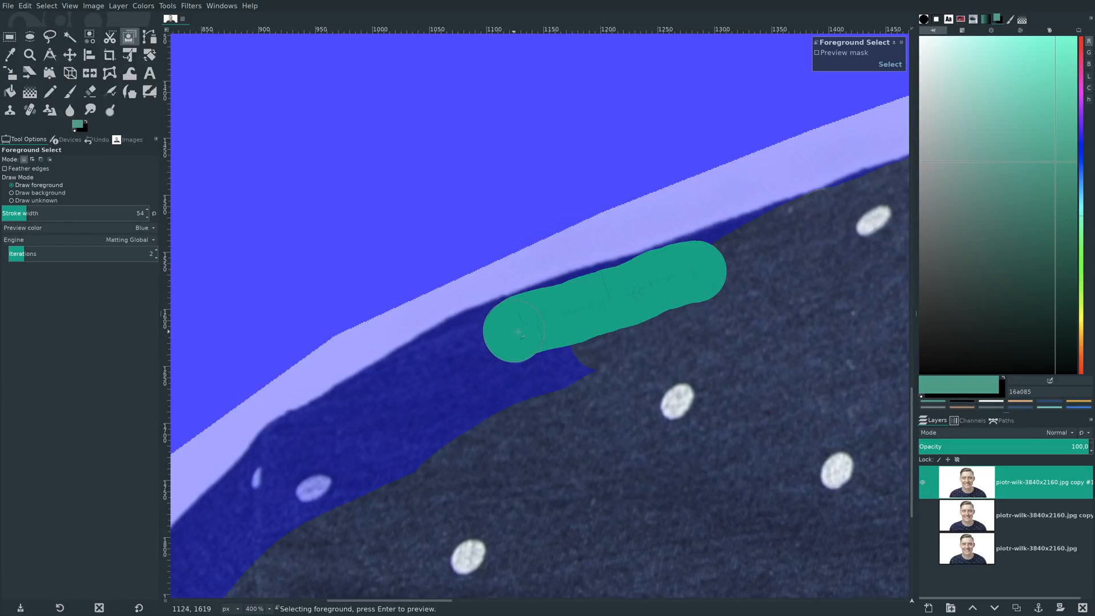
{"action": "mouse_move", "coordinate": [582, 361]}
{"action": "left_mouse_down"}
{"action": "mouse_move", "coordinate": [472, 394]}
{"action": "mouse_move", "coordinate": [347, 493]}
{"action": "left_mouse_up"}
{"action": "scroll", "coordinate": [429, 557], "scroll_direction": "down", "scroll_amount": 5}
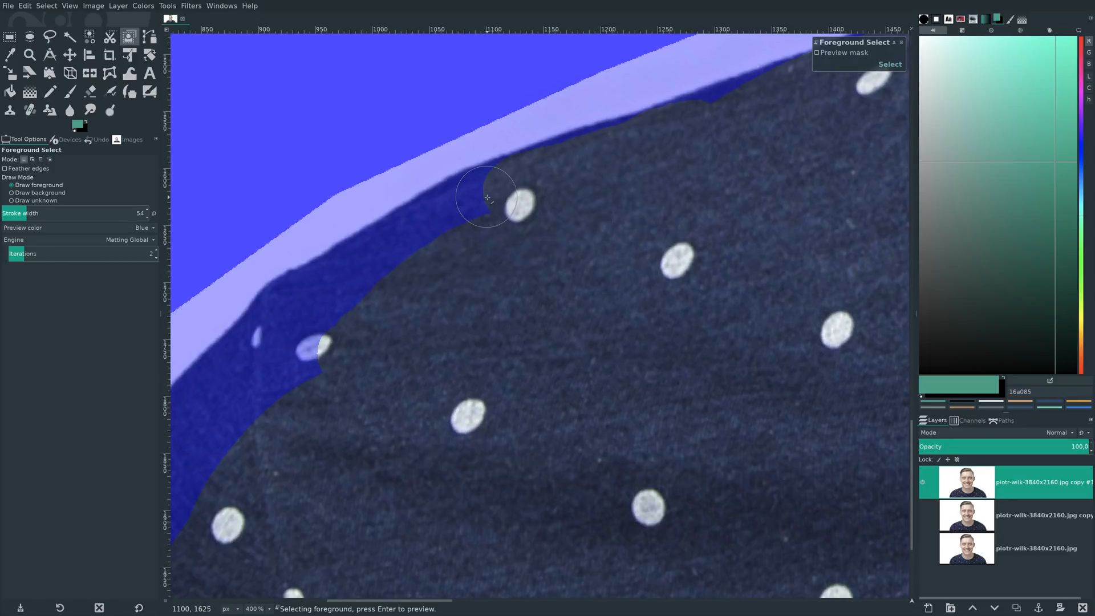
{"action": "left_click", "coordinate": [478, 204]}
{"action": "mouse_move", "coordinate": [478, 204]}
{"action": "left_mouse_down"}
{"action": "mouse_move", "coordinate": [305, 305]}
{"action": "mouse_move", "coordinate": [212, 406]}
{"action": "left_mouse_up"}
- Extend the foreground marking down the outer image-left sleeve to the lower edge of the photo
{"action": "left_click_drag", "start_coordinate": [429, 602], "coordinate": [389, 602]}
{"action": "scroll", "coordinate": [559, 228], "scroll_direction": "down", "scroll_amount": 5}
{"action": "left_click", "coordinate": [560, 199]}
{"action": "mouse_move", "coordinate": [558, 202]}
{"action": "left_mouse_down"}
{"action": "mouse_move", "coordinate": [452, 297]}
{"action": "mouse_move", "coordinate": [358, 427]}
{"action": "mouse_move", "coordinate": [445, 256]}
{"action": "left_mouse_up"}
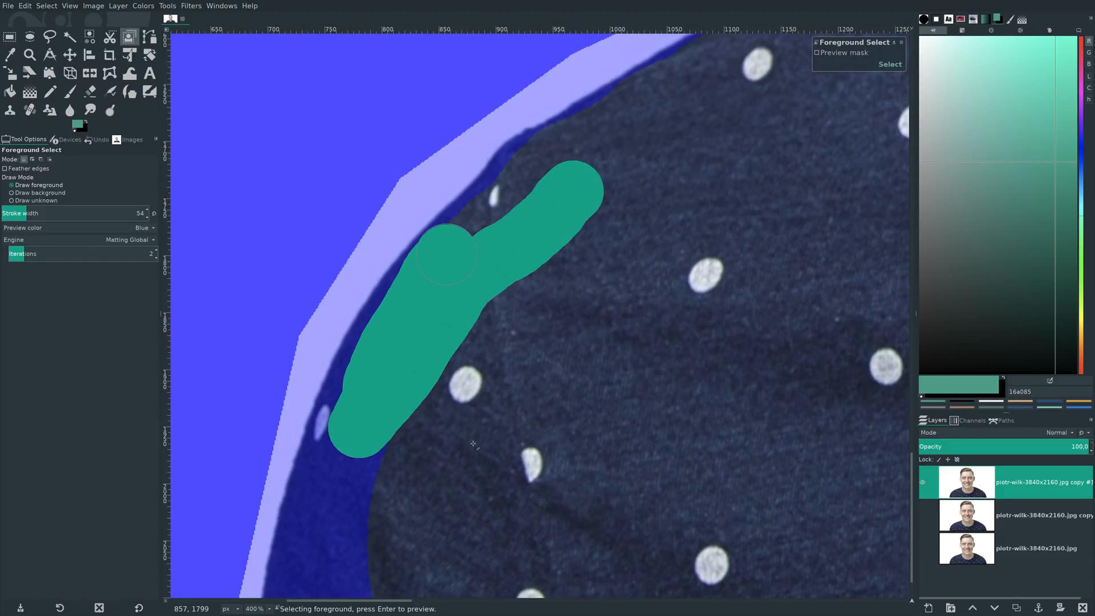
{"action": "scroll", "coordinate": [479, 446], "scroll_direction": "down", "scroll_amount": 1}
{"action": "mouse_move", "coordinate": [381, 531]}
{"action": "left_mouse_down"}
{"action": "mouse_move", "coordinate": [335, 519]}
{"action": "mouse_move", "coordinate": [318, 460]}
{"action": "mouse_move", "coordinate": [345, 353]}
{"action": "mouse_move", "coordinate": [367, 334]}
{"action": "mouse_move", "coordinate": [351, 489]}
{"action": "mouse_move", "coordinate": [370, 582]}
{"action": "mouse_move", "coordinate": [392, 568]}
{"action": "mouse_move", "coordinate": [318, 554]}
{"action": "mouse_move", "coordinate": [318, 523]}
{"action": "mouse_move", "coordinate": [303, 567]}
{"action": "mouse_move", "coordinate": [314, 496]}
{"action": "left_mouse_up"}
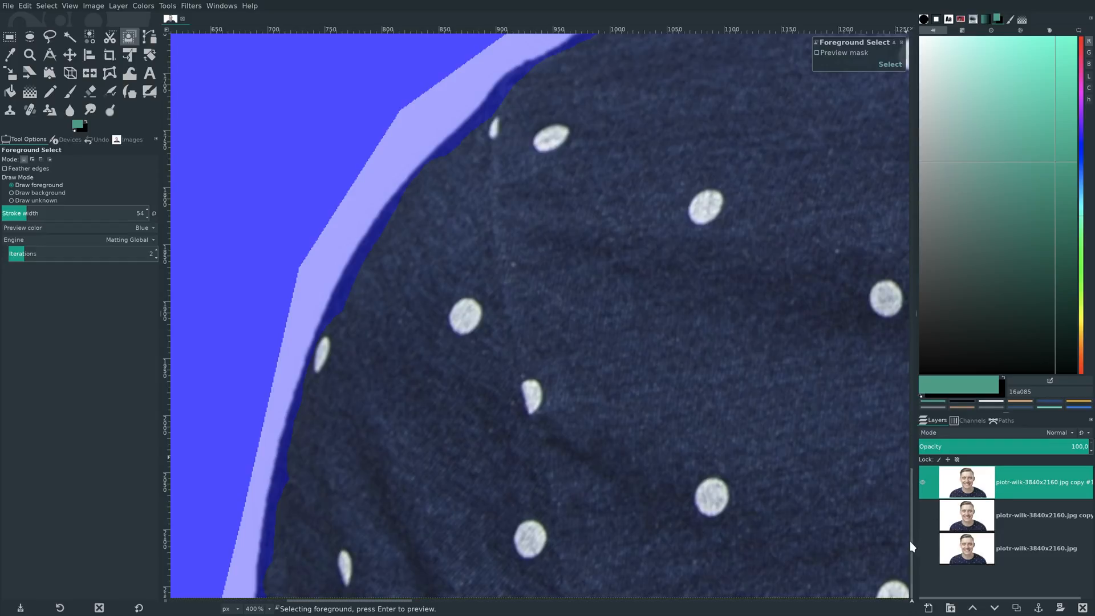
- Mark the image-right side hair and the adjacent upper forehead as foreground, staying inside the loose hair tips
{"action": "mouse_move", "coordinate": [910, 545]}
{"action": "left_mouse_down"}
{"action": "mouse_move", "coordinate": [914, 451]}
{"action": "mouse_move", "coordinate": [829, 330]}
{"action": "mouse_move", "coordinate": [741, 114]}
{"action": "left_mouse_up"}
{"action": "left_click_drag", "start_coordinate": [390, 604], "coordinate": [640, 608]}
{"action": "scroll", "coordinate": [601, 542], "scroll_direction": "down", "scroll_amount": 3}
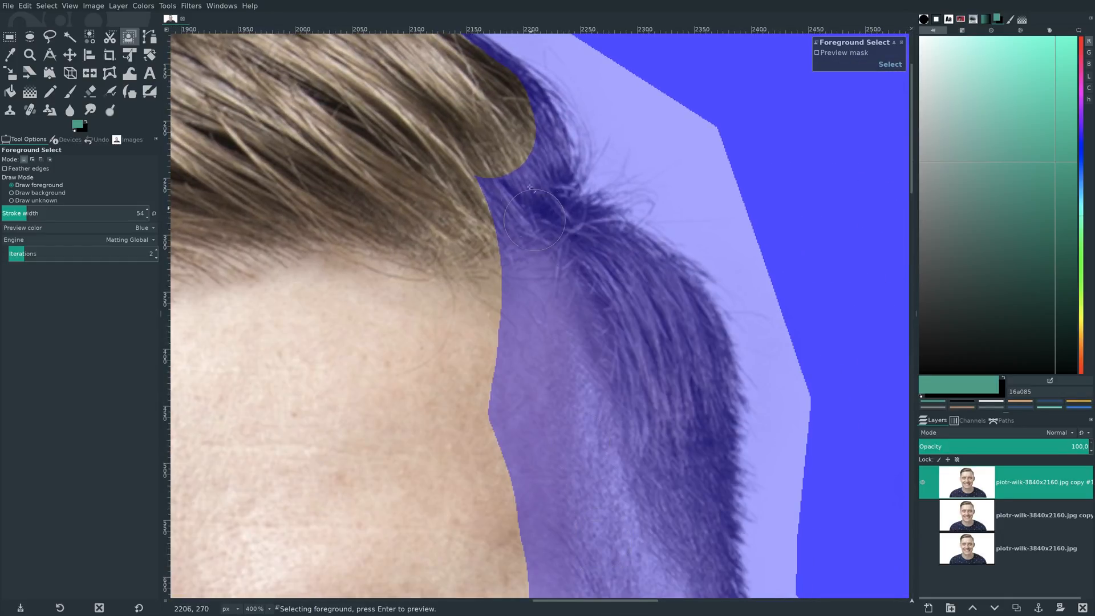
{"action": "mouse_move", "coordinate": [502, 114]}
{"action": "left_mouse_down"}
{"action": "mouse_move", "coordinate": [533, 148]}
{"action": "mouse_move", "coordinate": [498, 176]}
{"action": "mouse_move", "coordinate": [508, 197]}
{"action": "mouse_move", "coordinate": [568, 221]}
{"action": "mouse_move", "coordinate": [683, 315]}
{"action": "mouse_move", "coordinate": [704, 427]}
{"action": "mouse_move", "coordinate": [697, 479]}
{"action": "mouse_move", "coordinate": [656, 406]}
{"action": "mouse_move", "coordinate": [659, 364]}
{"action": "mouse_move", "coordinate": [635, 317]}
{"action": "mouse_move", "coordinate": [510, 233]}
{"action": "mouse_move", "coordinate": [511, 439]}
{"action": "mouse_move", "coordinate": [517, 373]}
{"action": "mouse_move", "coordinate": [506, 466]}
{"action": "mouse_move", "coordinate": [573, 297]}
{"action": "mouse_move", "coordinate": [580, 480]}
{"action": "mouse_move", "coordinate": [625, 341]}
{"action": "left_mouse_up"}
{"action": "left_click_drag", "start_coordinate": [635, 500], "coordinate": [643, 503]}
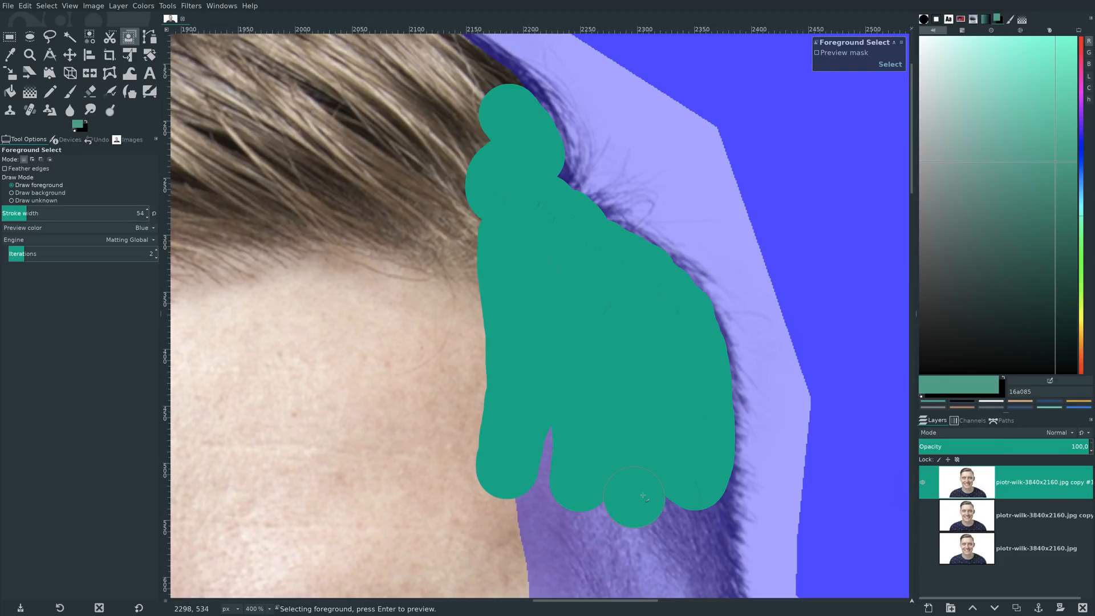
- Mark the image-right temple, sideburn hair and remaining forehead as foreground down to the outer corner of the eye
{"action": "scroll", "coordinate": [654, 189], "scroll_direction": "down", "scroll_amount": 10}
{"action": "scroll", "coordinate": [653, 187], "scroll_direction": "up", "scroll_amount": 5}
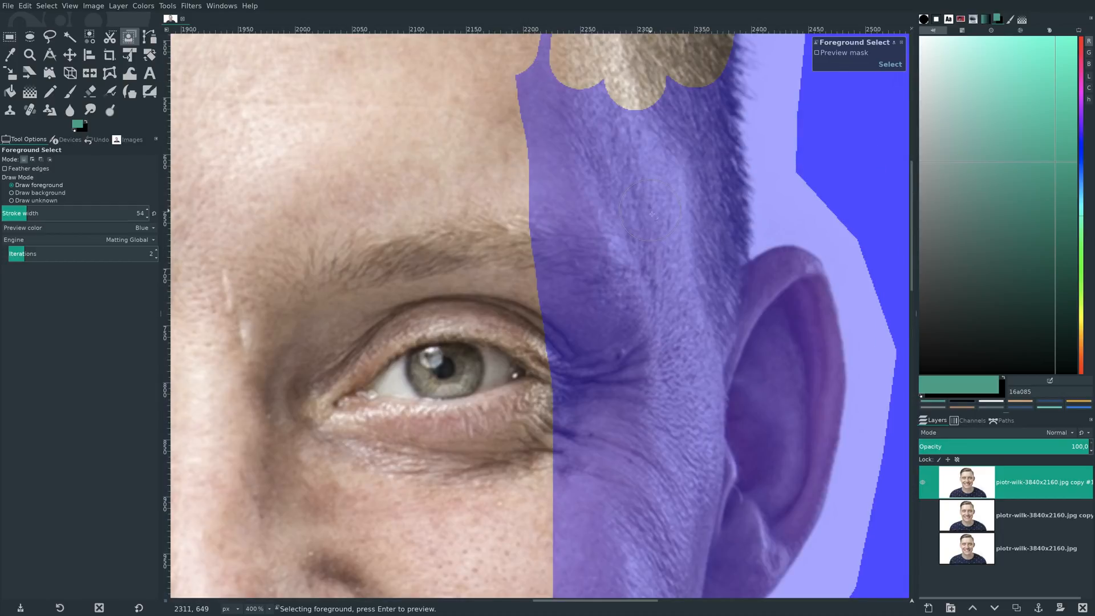
{"action": "mouse_move", "coordinate": [683, 89]}
{"action": "left_mouse_down"}
{"action": "mouse_move", "coordinate": [686, 122]}
{"action": "mouse_move", "coordinate": [695, 92]}
{"action": "mouse_move", "coordinate": [690, 232]}
{"action": "left_mouse_up"}
{"action": "mouse_move", "coordinate": [699, 178]}
{"action": "left_mouse_down"}
{"action": "mouse_move", "coordinate": [684, 119]}
{"action": "mouse_move", "coordinate": [602, 106]}
{"action": "mouse_move", "coordinate": [545, 70]}
{"action": "mouse_move", "coordinate": [542, 44]}
{"action": "left_mouse_up"}
{"action": "mouse_move", "coordinate": [535, 108]}
{"action": "left_mouse_down"}
{"action": "mouse_move", "coordinate": [559, 348]}
{"action": "mouse_move", "coordinate": [577, 276]}
{"action": "mouse_move", "coordinate": [575, 142]}
{"action": "mouse_move", "coordinate": [586, 118]}
{"action": "left_mouse_up"}
{"action": "mouse_move", "coordinate": [605, 313]}
{"action": "left_mouse_down"}
{"action": "mouse_move", "coordinate": [611, 339]}
{"action": "mouse_move", "coordinate": [655, 126]}
{"action": "left_mouse_up"}
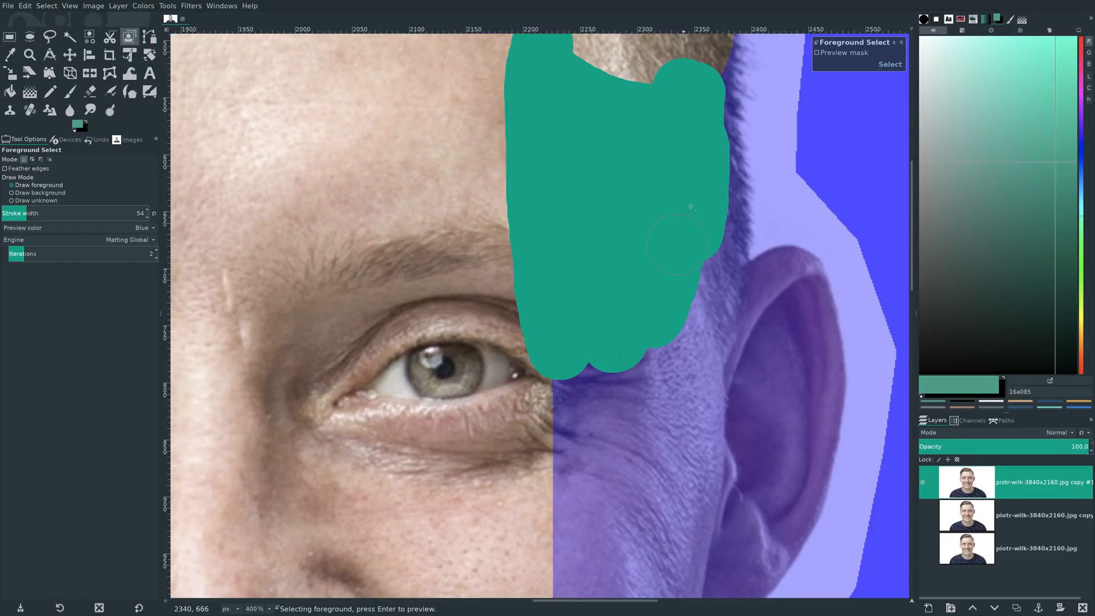
{"action": "left_click_drag", "start_coordinate": [698, 256], "coordinate": [701, 297]}
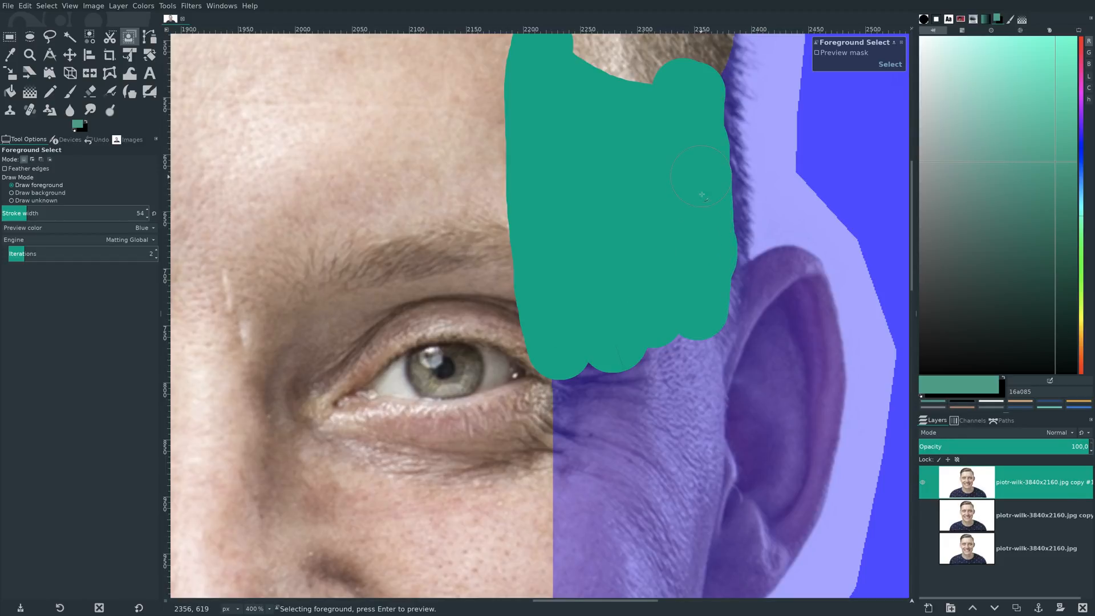
- Mark the image-right ear, the skin between eye and ear, and the cheek below the earlobe as foreground
{"action": "mouse_move", "coordinate": [703, 308]}
{"action": "left_mouse_down"}
{"action": "mouse_move", "coordinate": [713, 367]}
{"action": "mouse_move", "coordinate": [742, 345]}
{"action": "mouse_move", "coordinate": [770, 289]}
{"action": "mouse_move", "coordinate": [793, 303]}
{"action": "mouse_move", "coordinate": [808, 399]}
{"action": "mouse_move", "coordinate": [775, 507]}
{"action": "left_mouse_up"}
{"action": "scroll", "coordinate": [766, 422], "scroll_direction": "down", "scroll_amount": 3}
{"action": "mouse_move", "coordinate": [762, 252]}
{"action": "left_mouse_down"}
{"action": "mouse_move", "coordinate": [713, 308]}
{"action": "mouse_move", "coordinate": [662, 239]}
{"action": "mouse_move", "coordinate": [538, 273]}
{"action": "mouse_move", "coordinate": [601, 293]}
{"action": "mouse_move", "coordinate": [558, 415]}
{"action": "mouse_move", "coordinate": [563, 545]}
{"action": "left_mouse_up"}
{"action": "scroll", "coordinate": [548, 317], "scroll_direction": "down", "scroll_amount": 3}
{"action": "mouse_move", "coordinate": [767, 160]}
{"action": "left_mouse_down"}
{"action": "mouse_move", "coordinate": [736, 254]}
{"action": "mouse_move", "coordinate": [762, 246]}
{"action": "mouse_move", "coordinate": [762, 260]}
{"action": "mouse_move", "coordinate": [732, 289]}
{"action": "mouse_move", "coordinate": [676, 305]}
{"action": "mouse_move", "coordinate": [687, 287]}
{"action": "mouse_move", "coordinate": [676, 189]}
{"action": "mouse_move", "coordinate": [608, 216]}
{"action": "mouse_move", "coordinate": [634, 173]}
{"action": "mouse_move", "coordinate": [776, 167]}
{"action": "mouse_move", "coordinate": [787, 142]}
{"action": "mouse_move", "coordinate": [781, 131]}
{"action": "mouse_move", "coordinate": [667, 281]}
{"action": "mouse_move", "coordinate": [634, 385]}
{"action": "mouse_move", "coordinate": [624, 323]}
{"action": "mouse_move", "coordinate": [606, 297]}
{"action": "mouse_move", "coordinate": [607, 355]}
{"action": "mouse_move", "coordinate": [616, 310]}
{"action": "mouse_move", "coordinate": [572, 490]}
{"action": "mouse_move", "coordinate": [561, 418]}
{"action": "mouse_move", "coordinate": [593, 382]}
{"action": "left_mouse_up"}
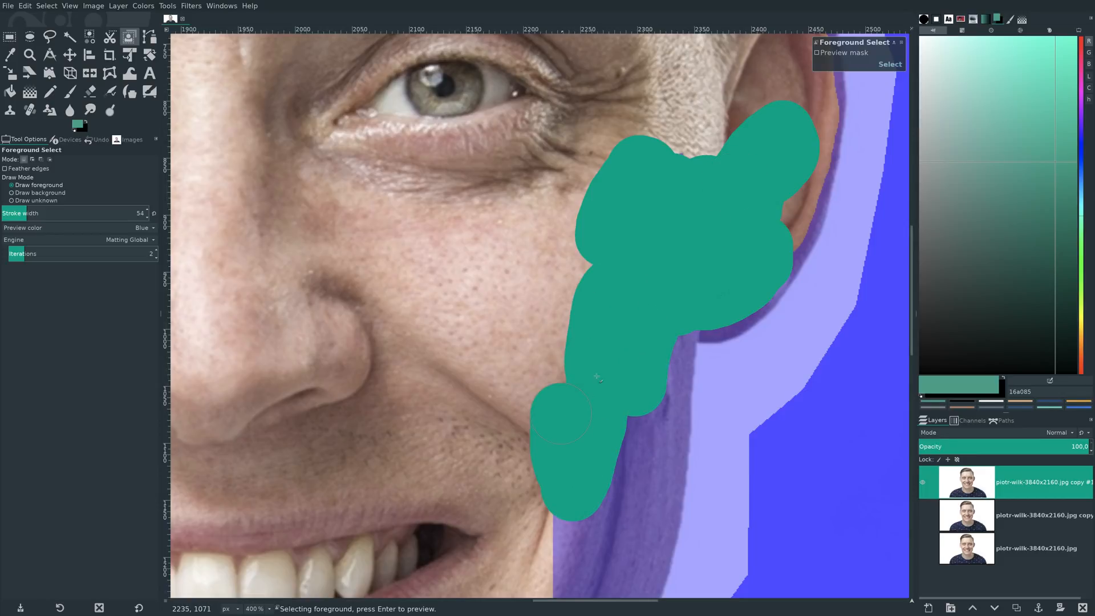
{"action": "left_click_drag", "start_coordinate": [661, 378], "coordinate": [640, 459]}
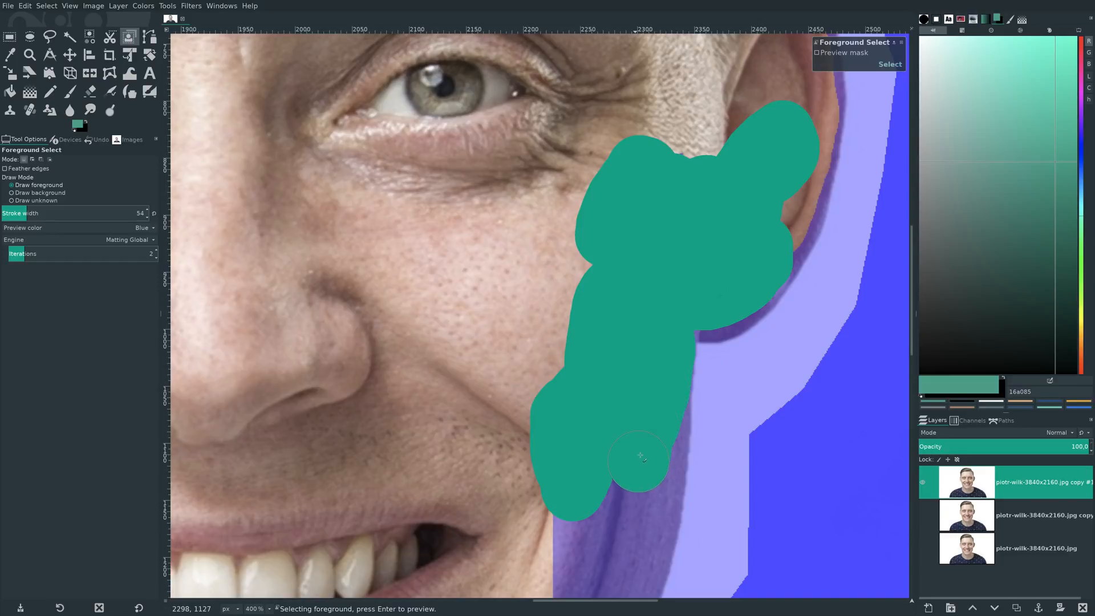
- Continue the foreground marking along the image-right jaw edge and down the side of the neck
{"action": "scroll", "coordinate": [638, 460], "scroll_direction": "down", "scroll_amount": 5}
{"action": "mouse_move", "coordinate": [652, 124]}
{"action": "left_mouse_down"}
{"action": "mouse_move", "coordinate": [640, 249]}
{"action": "mouse_move", "coordinate": [600, 313]}
{"action": "left_mouse_up"}
{"action": "mouse_move", "coordinate": [615, 218]}
{"action": "left_mouse_down"}
{"action": "mouse_move", "coordinate": [562, 308]}
{"action": "mouse_move", "coordinate": [586, 256]}
{"action": "mouse_move", "coordinate": [564, 406]}
{"action": "left_mouse_up"}
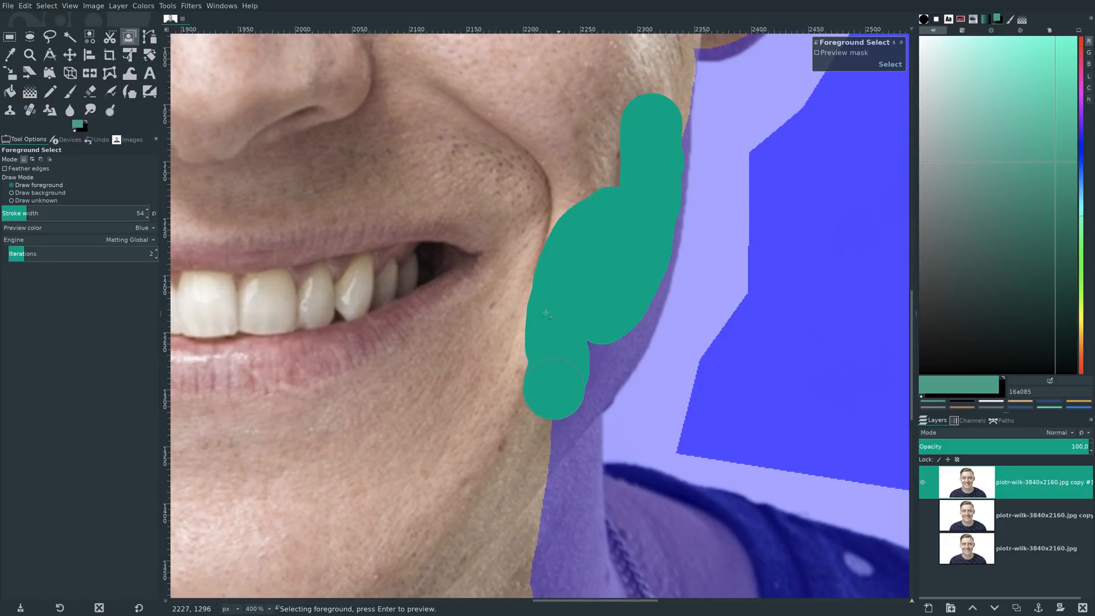
{"action": "scroll", "coordinate": [555, 312], "scroll_direction": "down", "scroll_amount": 3}
{"action": "left_click_drag", "start_coordinate": [642, 121], "coordinate": [638, 136]}
{"action": "mouse_move", "coordinate": [614, 194]}
{"action": "left_mouse_down"}
{"action": "mouse_move", "coordinate": [563, 256]}
{"action": "mouse_move", "coordinate": [577, 235]}
{"action": "mouse_move", "coordinate": [563, 300]}
{"action": "mouse_move", "coordinate": [556, 534]}
{"action": "left_mouse_up"}
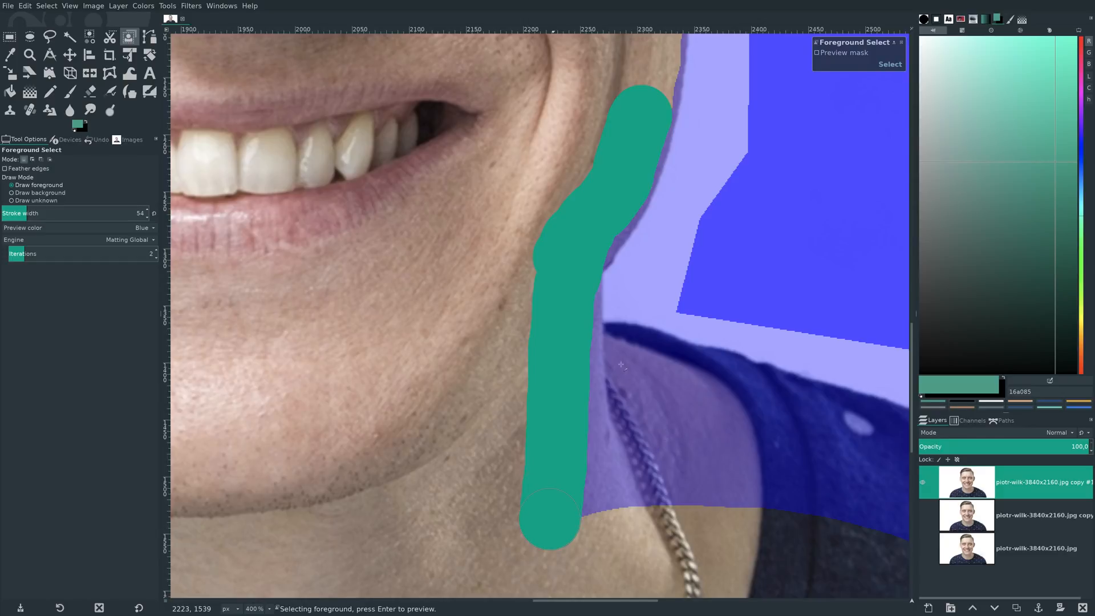
- Mark the image-right neck base, the necklace area, the collar and the inner shoulder as foreground
{"action": "mouse_move", "coordinate": [567, 325]}
{"action": "left_mouse_down"}
{"action": "mouse_move", "coordinate": [564, 374]}
{"action": "mouse_move", "coordinate": [641, 365]}
{"action": "mouse_move", "coordinate": [868, 437]}
{"action": "left_mouse_up"}
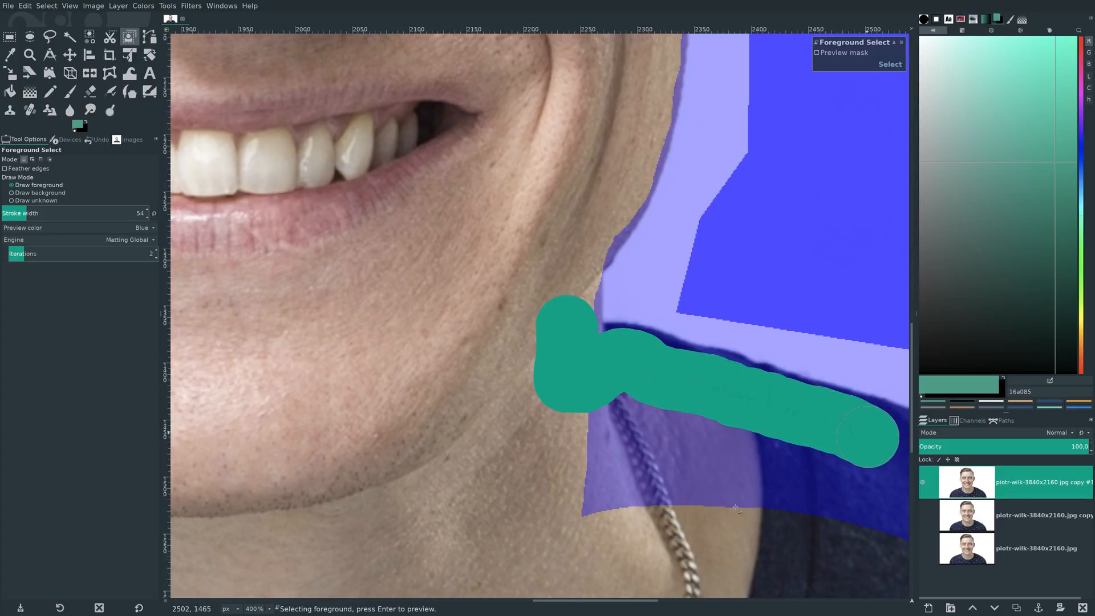
{"action": "scroll", "coordinate": [734, 495], "scroll_direction": "down", "scroll_amount": 3}
{"action": "mouse_move", "coordinate": [599, 269]}
{"action": "left_mouse_down"}
{"action": "mouse_move", "coordinate": [596, 365]}
{"action": "mouse_move", "coordinate": [638, 308]}
{"action": "mouse_move", "coordinate": [702, 319]}
{"action": "mouse_move", "coordinate": [754, 360]}
{"action": "mouse_move", "coordinate": [800, 319]}
{"action": "left_mouse_up"}
- Mark the middle of the image-right shoulder as foreground just inside its upper edge, including the fabric folds
{"action": "left_click_drag", "start_coordinate": [654, 605], "coordinate": [745, 600]}
{"action": "mouse_move", "coordinate": [346, 418]}
{"action": "left_mouse_down"}
{"action": "mouse_move", "coordinate": [404, 399]}
{"action": "mouse_move", "coordinate": [513, 491]}
{"action": "mouse_move", "coordinate": [354, 334]}
{"action": "mouse_move", "coordinate": [410, 336]}
{"action": "mouse_move", "coordinate": [365, 302]}
{"action": "mouse_move", "coordinate": [573, 392]}
{"action": "mouse_move", "coordinate": [764, 501]}
{"action": "mouse_move", "coordinate": [522, 435]}
{"action": "left_mouse_up"}
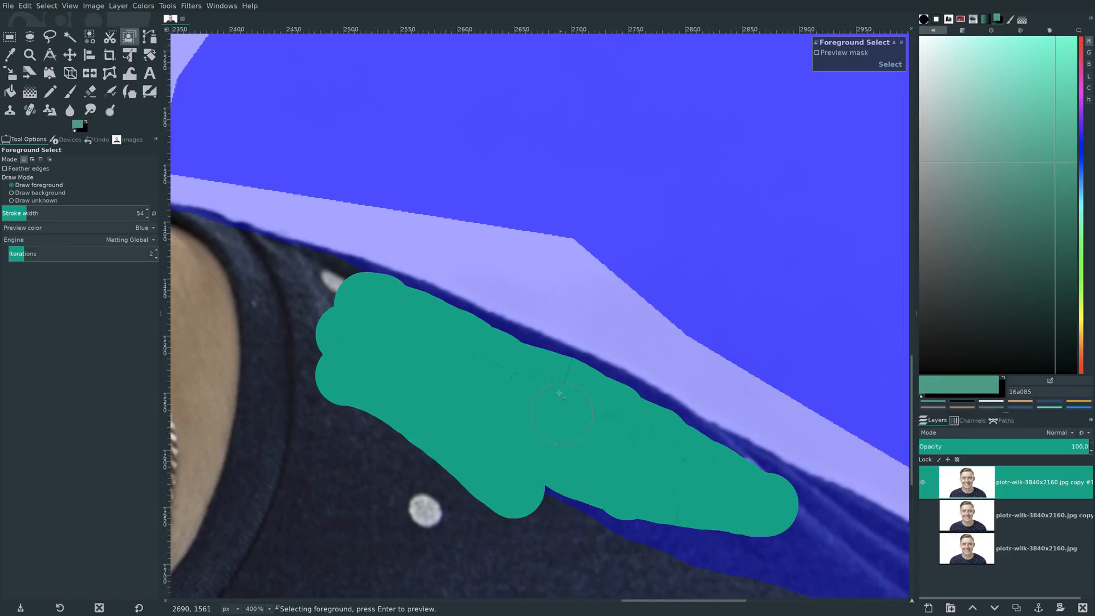
{"action": "mouse_move", "coordinate": [455, 382]}
{"action": "left_mouse_down"}
{"action": "mouse_move", "coordinate": [556, 507]}
{"action": "mouse_move", "coordinate": [684, 557]}
{"action": "left_mouse_up"}
{"action": "scroll", "coordinate": [656, 570], "scroll_direction": "down", "scroll_amount": 5}
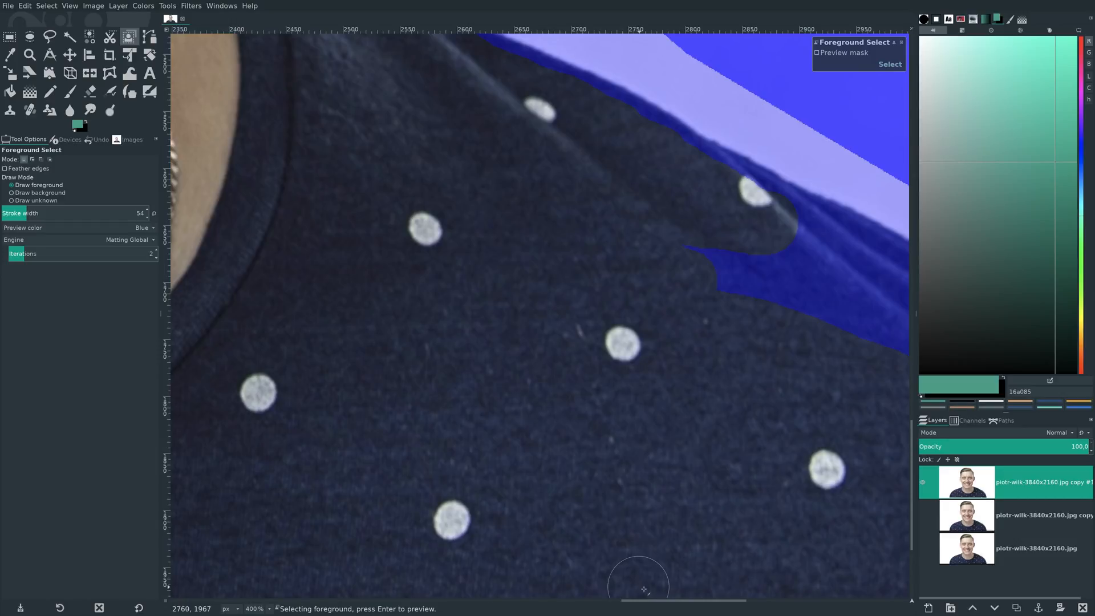
{"action": "mouse_move", "coordinate": [737, 200]}
{"action": "left_mouse_down"}
{"action": "mouse_move", "coordinate": [816, 227]}
{"action": "mouse_move", "coordinate": [841, 274]}
{"action": "mouse_move", "coordinate": [656, 239]}
{"action": "mouse_move", "coordinate": [863, 322]}
{"action": "left_mouse_up"}
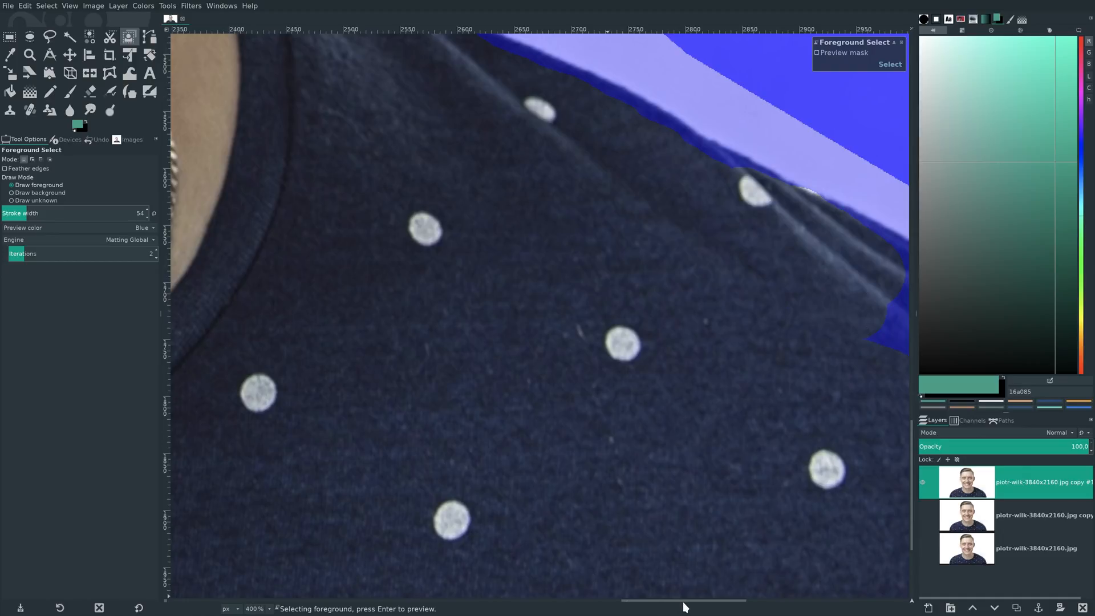
- Mark the outer curve of the image-right shoulder as foreground from the fabric folds past the sleeve seam
{"action": "left_click_drag", "start_coordinate": [707, 601], "coordinate": [758, 603]}
{"action": "scroll", "coordinate": [735, 439], "scroll_direction": "down", "scroll_amount": 1}
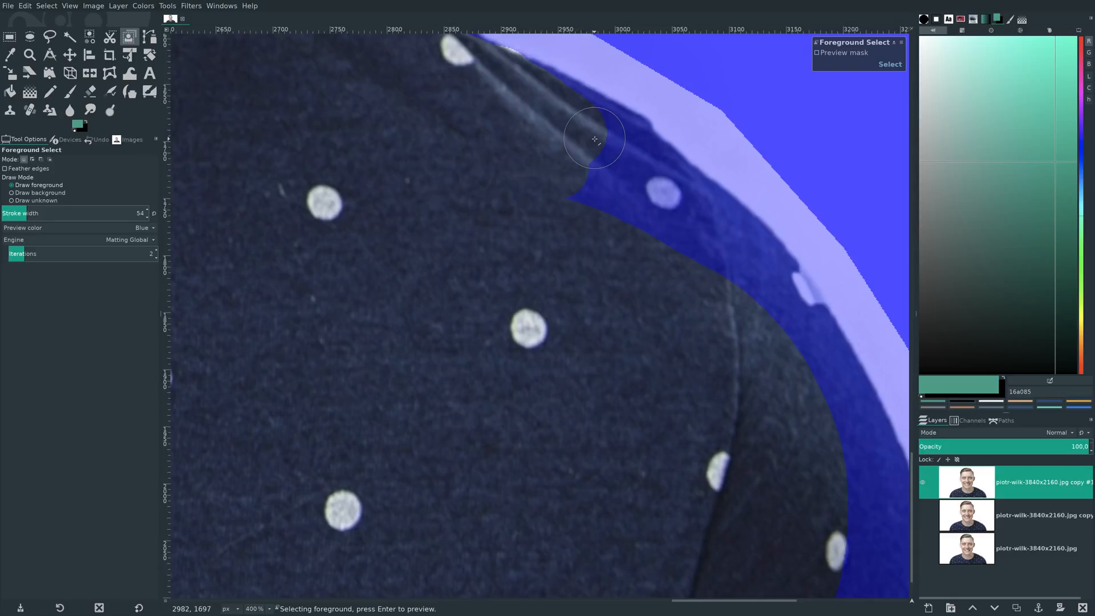
{"action": "mouse_move", "coordinate": [593, 134]}
{"action": "left_mouse_down"}
{"action": "mouse_move", "coordinate": [627, 156]}
{"action": "mouse_move", "coordinate": [594, 171]}
{"action": "mouse_move", "coordinate": [611, 188]}
{"action": "mouse_move", "coordinate": [642, 176]}
{"action": "mouse_move", "coordinate": [692, 206]}
{"action": "mouse_move", "coordinate": [788, 310]}
{"action": "left_mouse_up"}
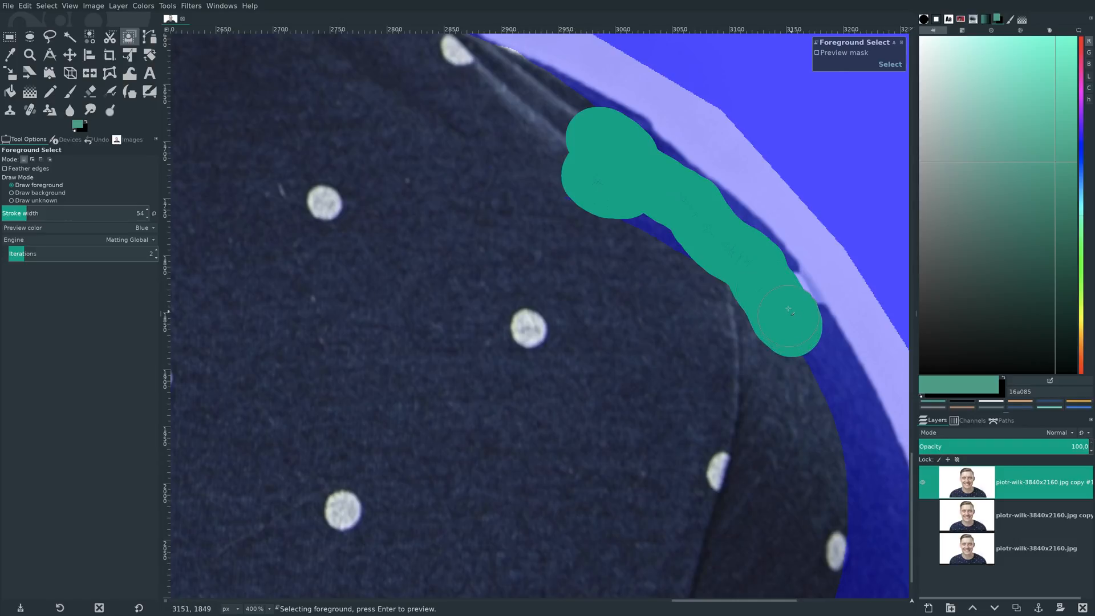
{"action": "mouse_move", "coordinate": [693, 264]}
{"action": "left_mouse_down"}
{"action": "mouse_move", "coordinate": [610, 231]}
{"action": "mouse_move", "coordinate": [758, 336]}
{"action": "mouse_move", "coordinate": [827, 428]}
{"action": "mouse_move", "coordinate": [825, 375]}
{"action": "mouse_move", "coordinate": [834, 380]}
{"action": "mouse_move", "coordinate": [854, 450]}
{"action": "left_mouse_up"}
- Extend the foreground marking down the outer image-right sleeve toward the lower edge of the photo
{"action": "left_click_drag", "start_coordinate": [770, 601], "coordinate": [798, 600]}
{"action": "scroll", "coordinate": [791, 530], "scroll_direction": "down", "scroll_amount": 2}
{"action": "left_click_drag", "start_coordinate": [687, 395], "coordinate": [729, 570]}
{"action": "mouse_move", "coordinate": [671, 484]}
{"action": "left_mouse_down"}
{"action": "mouse_move", "coordinate": [633, 530]}
{"action": "mouse_move", "coordinate": [663, 568]}
{"action": "mouse_move", "coordinate": [648, 525]}
{"action": "mouse_move", "coordinate": [639, 573]}
{"action": "left_mouse_up"}
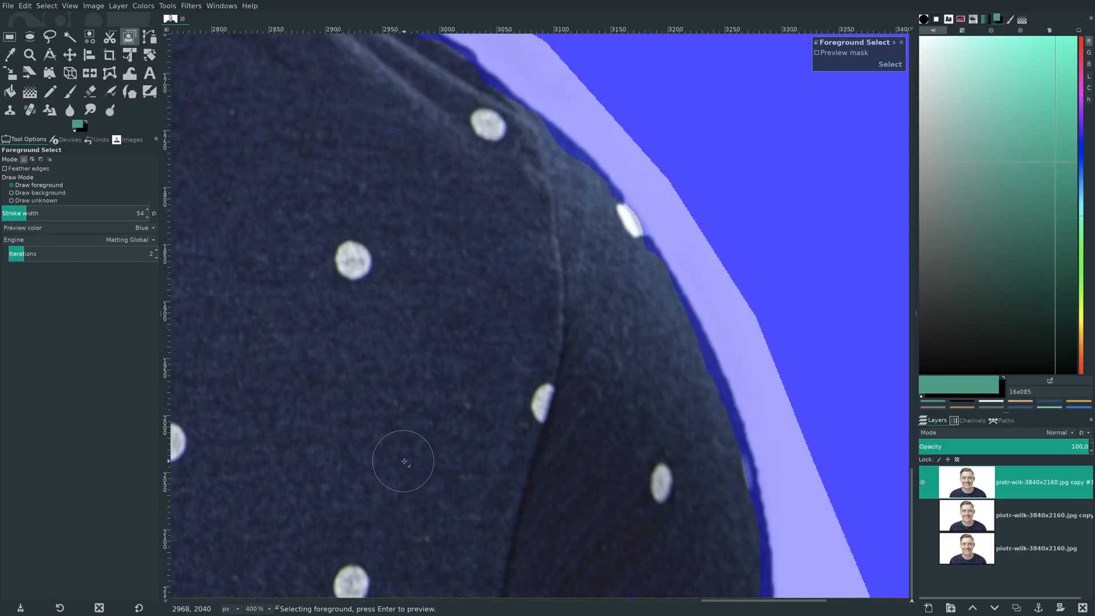
- Raise the stroke width to 153 and mark the remaining image-left cheek and jaw area as foreground
{"action": "key", "text": "shift+ctrl+j"}
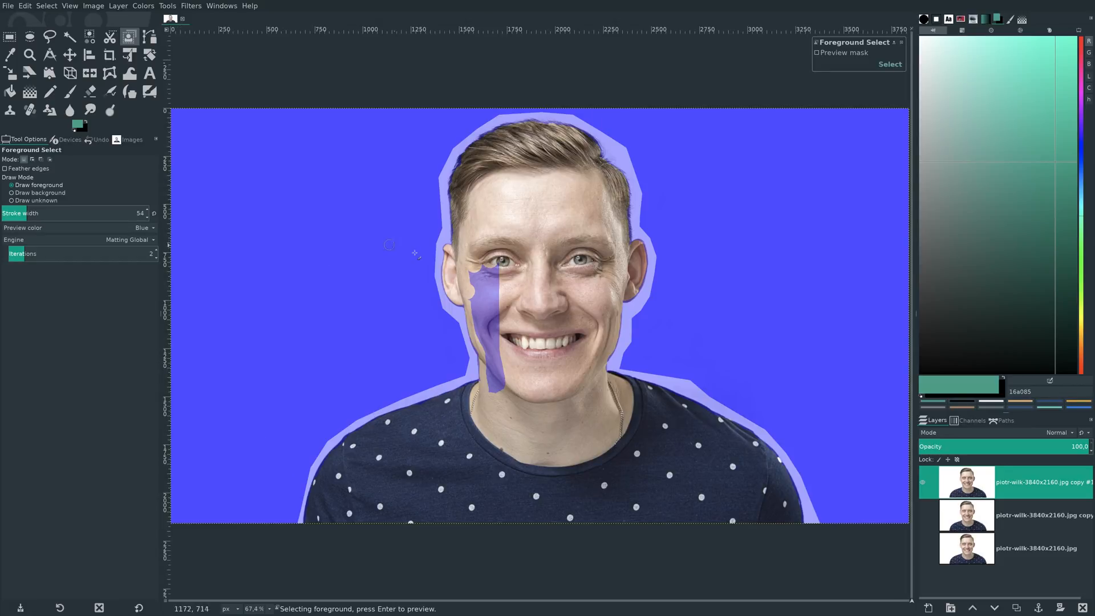
{"action": "left_click", "coordinate": [33, 212]}
{"action": "mouse_move", "coordinate": [493, 275]}
{"action": "left_mouse_down"}
{"action": "mouse_move", "coordinate": [490, 262]}
{"action": "mouse_move", "coordinate": [478, 266]}
{"action": "mouse_move", "coordinate": [500, 392]}
{"action": "mouse_move", "coordinate": [504, 319]}
{"action": "mouse_move", "coordinate": [492, 259]}
{"action": "left_mouse_up"}
{"action": "left_click", "coordinate": [49, 214]}
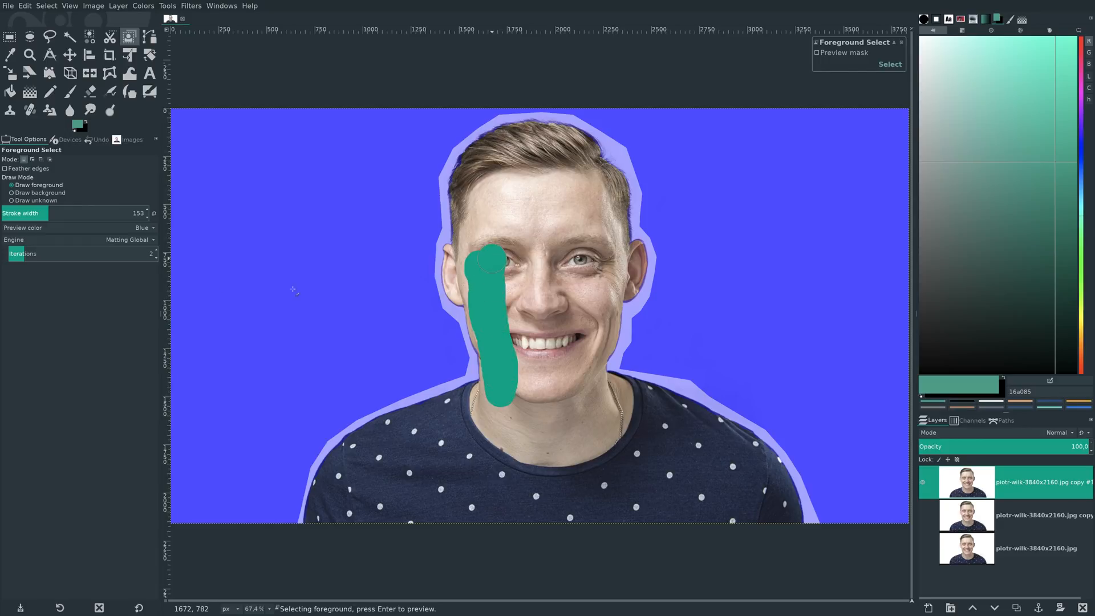
{"action": "key", "text": "ctrl+z"}
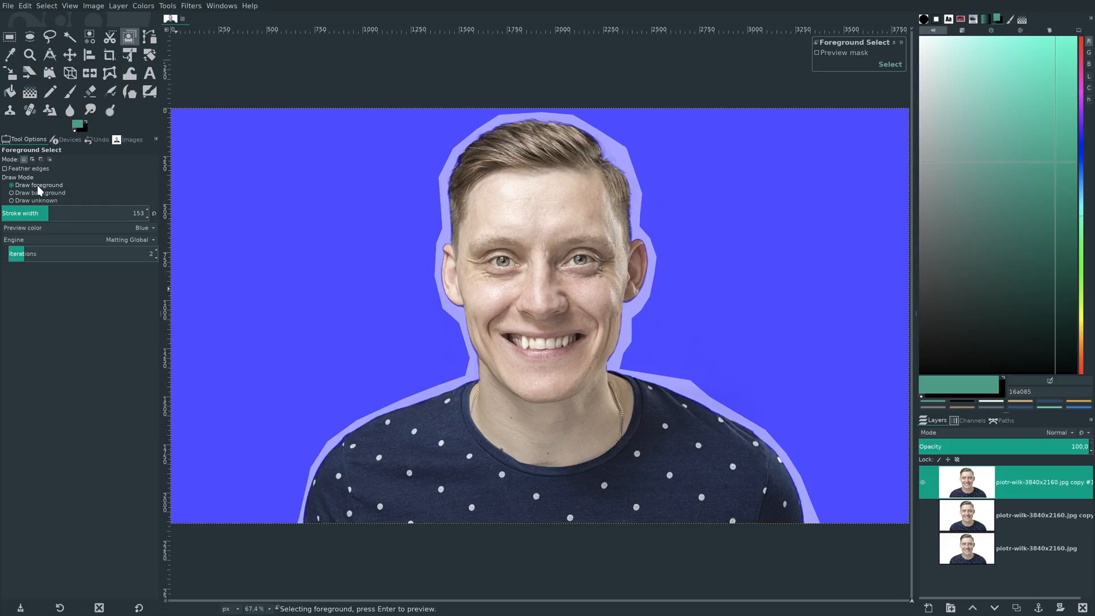
- Switch to drawing background and mark the white area closer around the head, image-right neck and both shoulders
{"action": "left_click", "coordinate": [10, 193]}
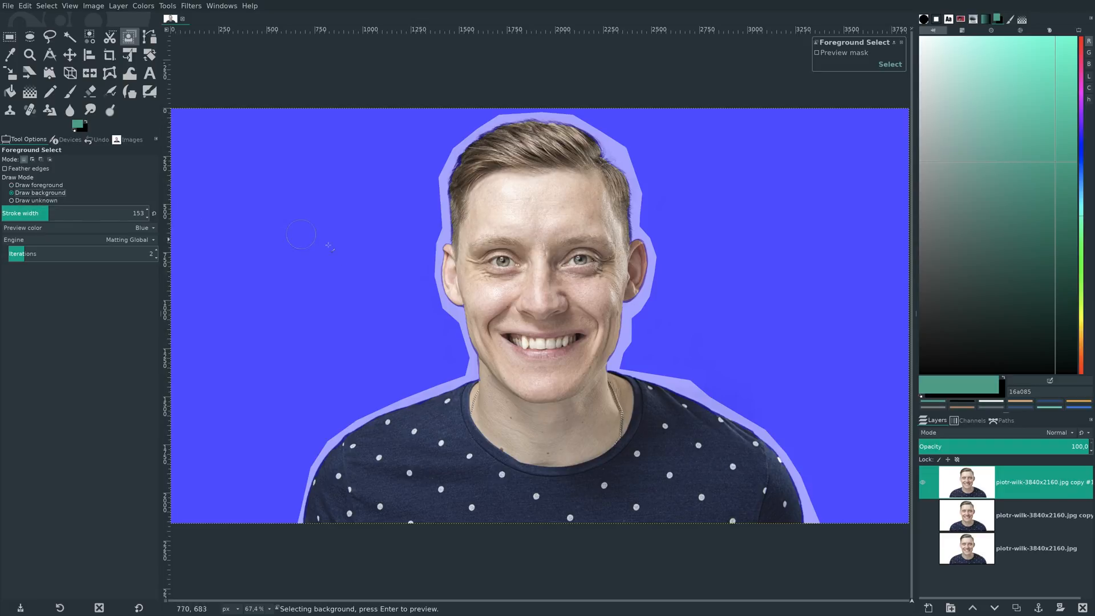
{"action": "mouse_move", "coordinate": [305, 443]}
{"action": "left_mouse_down"}
{"action": "mouse_move", "coordinate": [434, 367]}
{"action": "mouse_move", "coordinate": [445, 324]}
{"action": "mouse_move", "coordinate": [424, 261]}
{"action": "mouse_move", "coordinate": [437, 150]}
{"action": "left_mouse_up"}
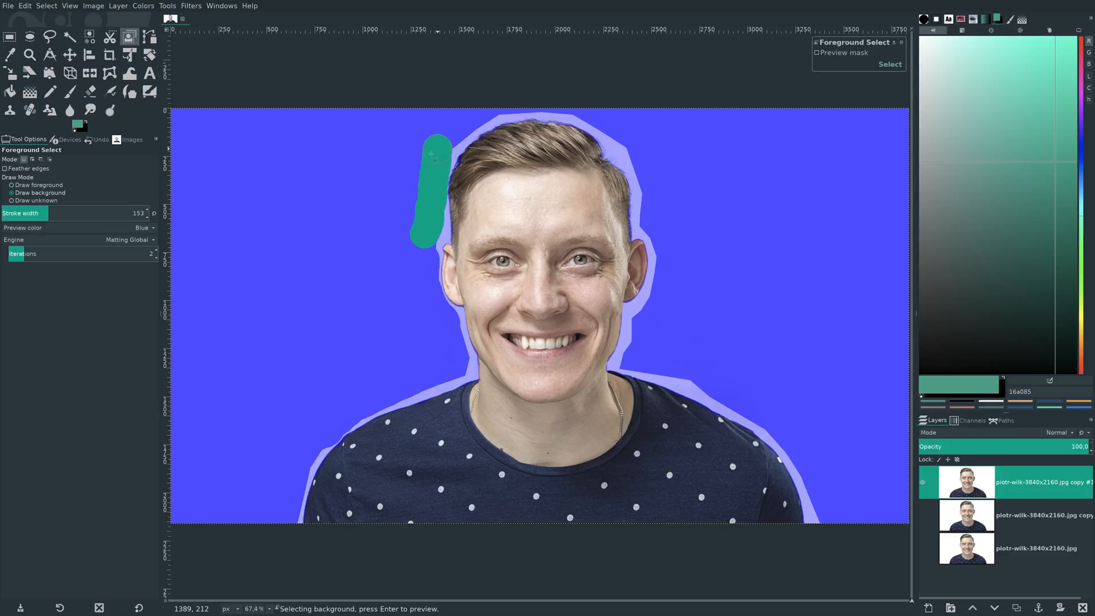
{"action": "mouse_move", "coordinate": [651, 362]}
{"action": "left_mouse_down"}
{"action": "mouse_move", "coordinate": [634, 356]}
{"action": "mouse_move", "coordinate": [638, 321]}
{"action": "mouse_move", "coordinate": [664, 277]}
{"action": "mouse_move", "coordinate": [655, 211]}
{"action": "left_mouse_up"}
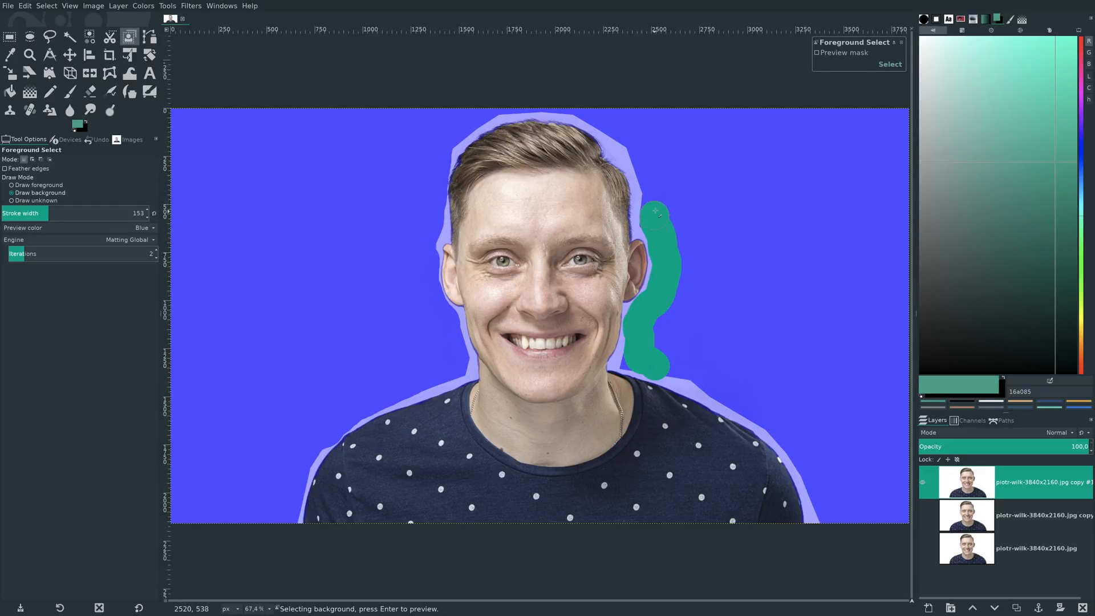
{"action": "mouse_move", "coordinate": [826, 524]}
{"action": "left_mouse_down"}
{"action": "mouse_move", "coordinate": [791, 435]}
{"action": "mouse_move", "coordinate": [719, 389]}
{"action": "mouse_move", "coordinate": [656, 371]}
{"action": "left_mouse_up"}
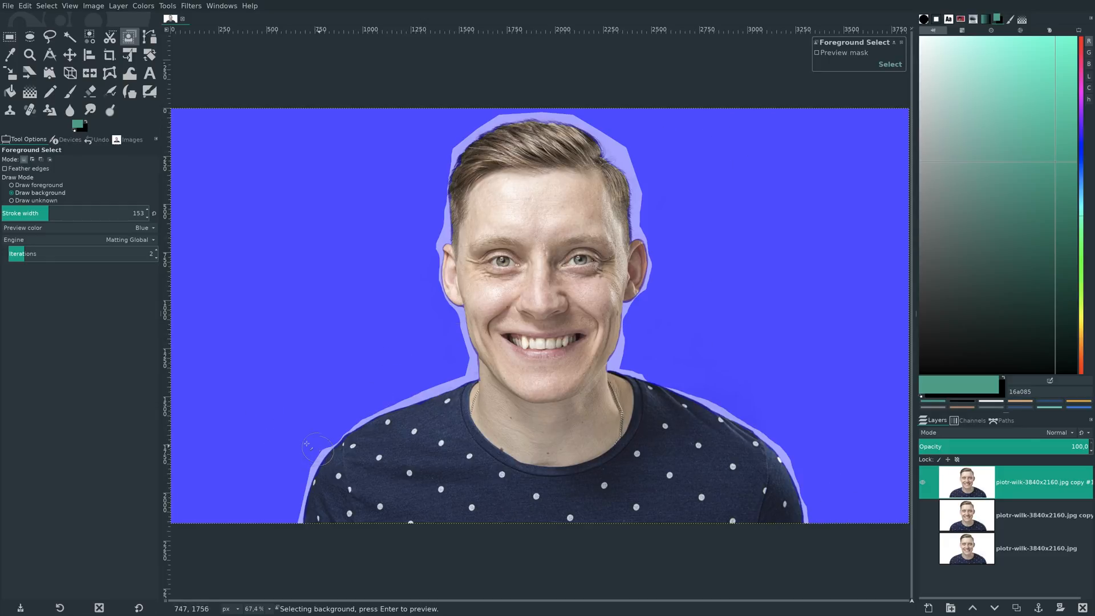
{"action": "left_click_drag", "start_coordinate": [313, 443], "coordinate": [292, 461]}
- Preview the foreground mask and turn it into a selection of the man
{"action": "left_click", "coordinate": [816, 53]}
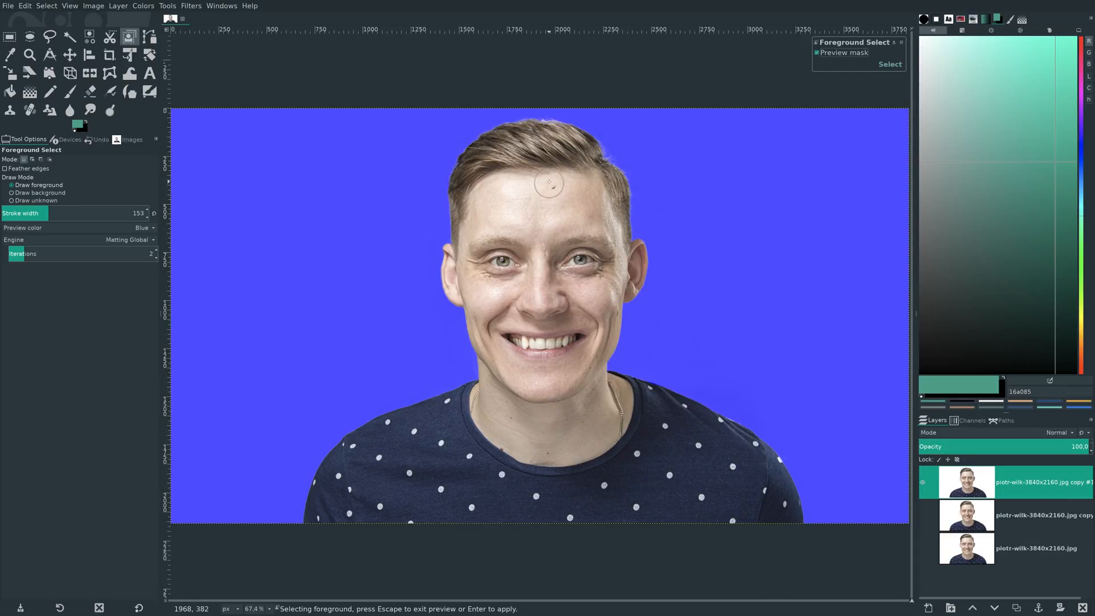
{"action": "left_click", "coordinate": [896, 66]}
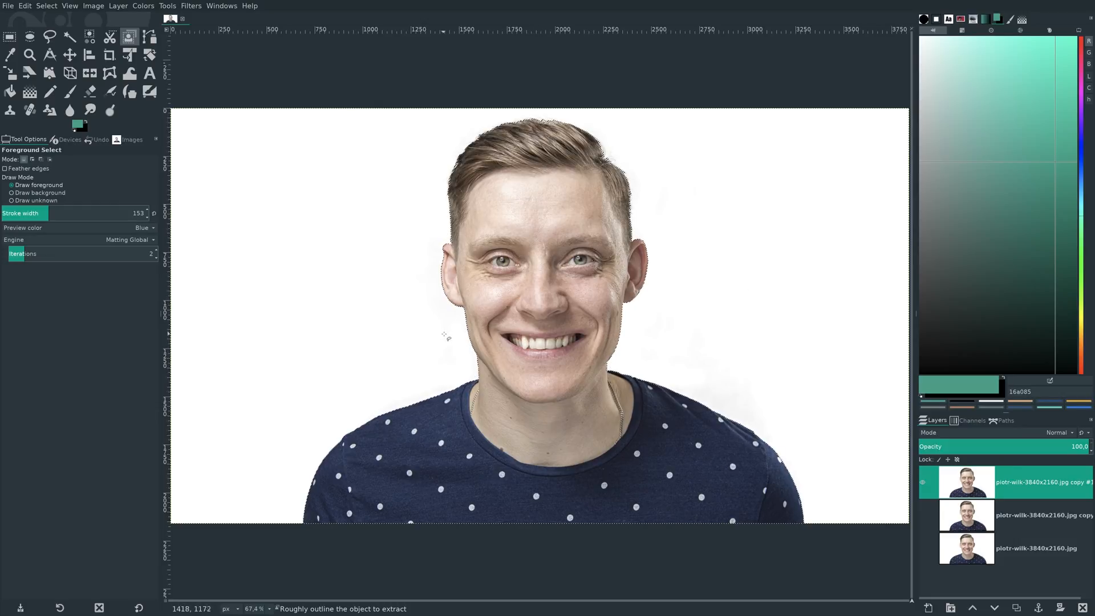
- Grow the selection of the man by 1 px
{"action": "left_click", "coordinate": [49, 6]}
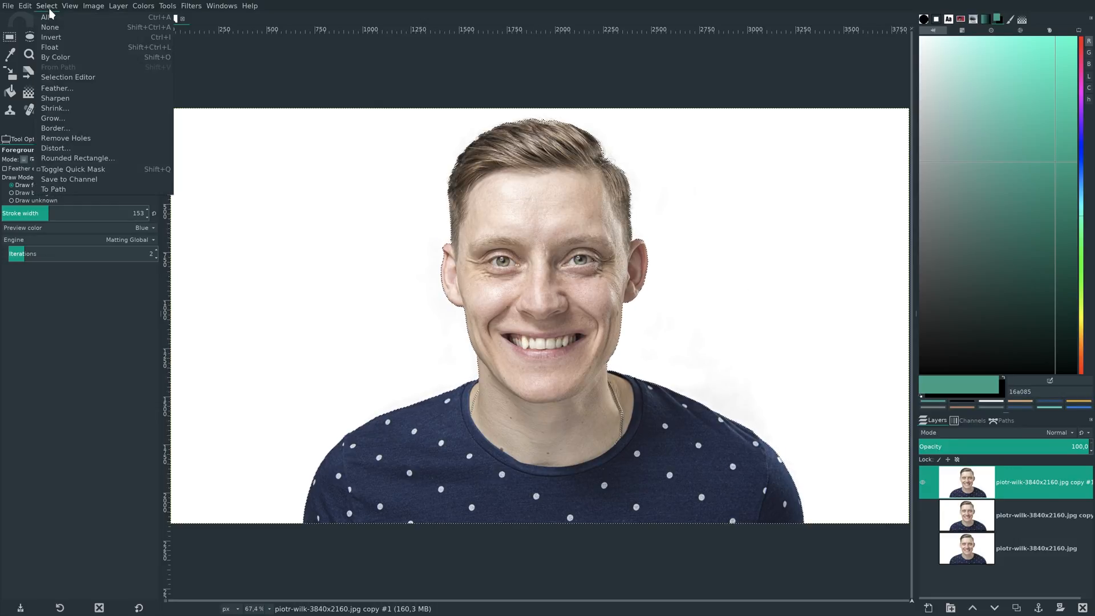
{"action": "left_click", "coordinate": [54, 118]}
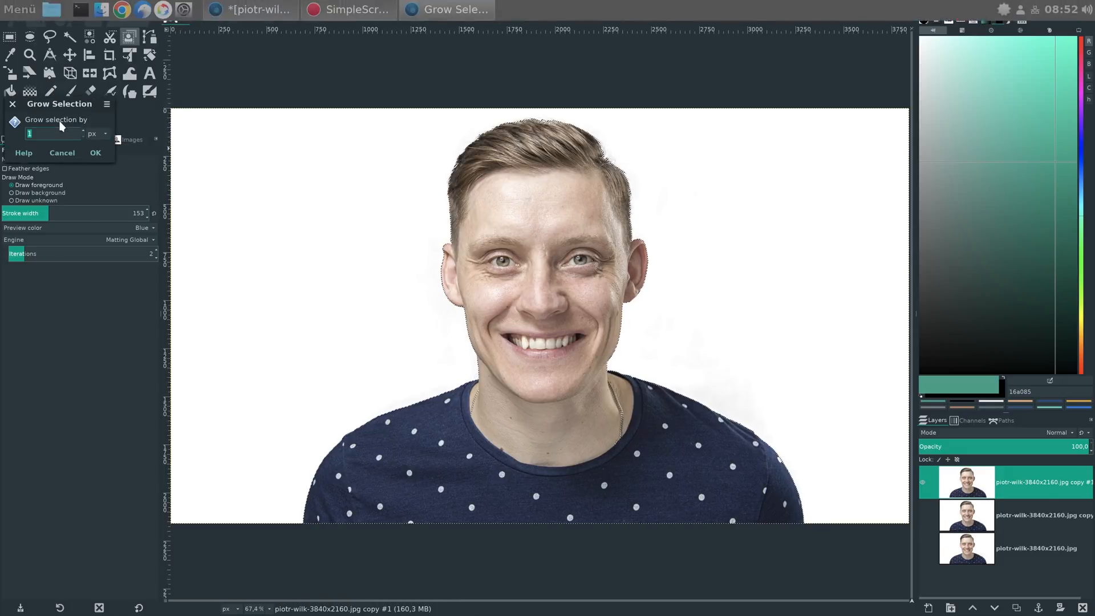
{"action": "left_click", "coordinate": [96, 152]}
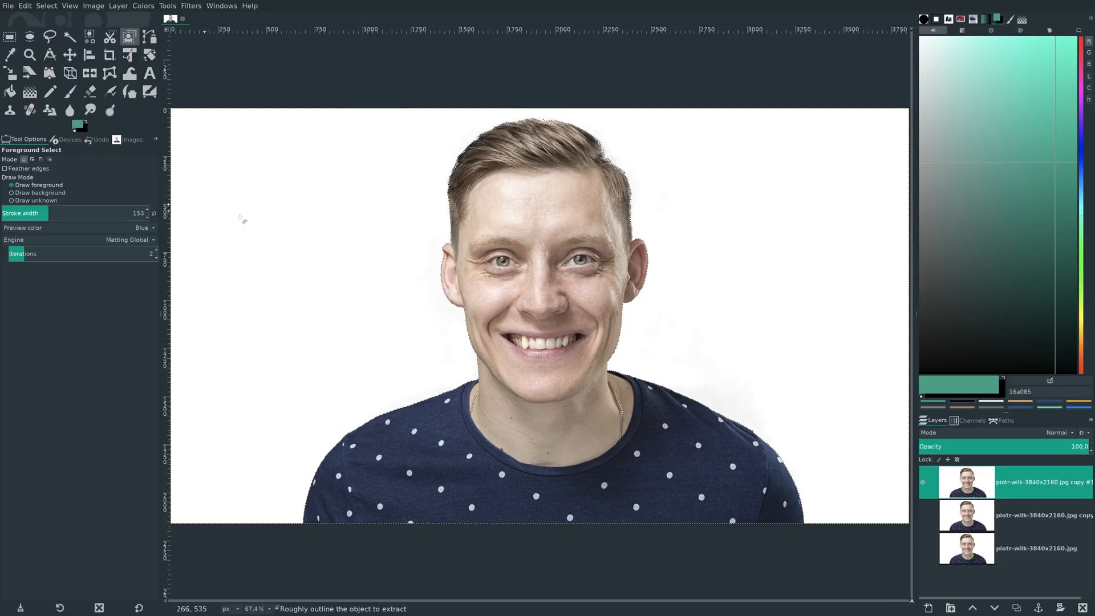
- Invert the selection, clear the white background around the man to transparency and deselect everything
{"action": "left_click", "coordinate": [47, 6]}
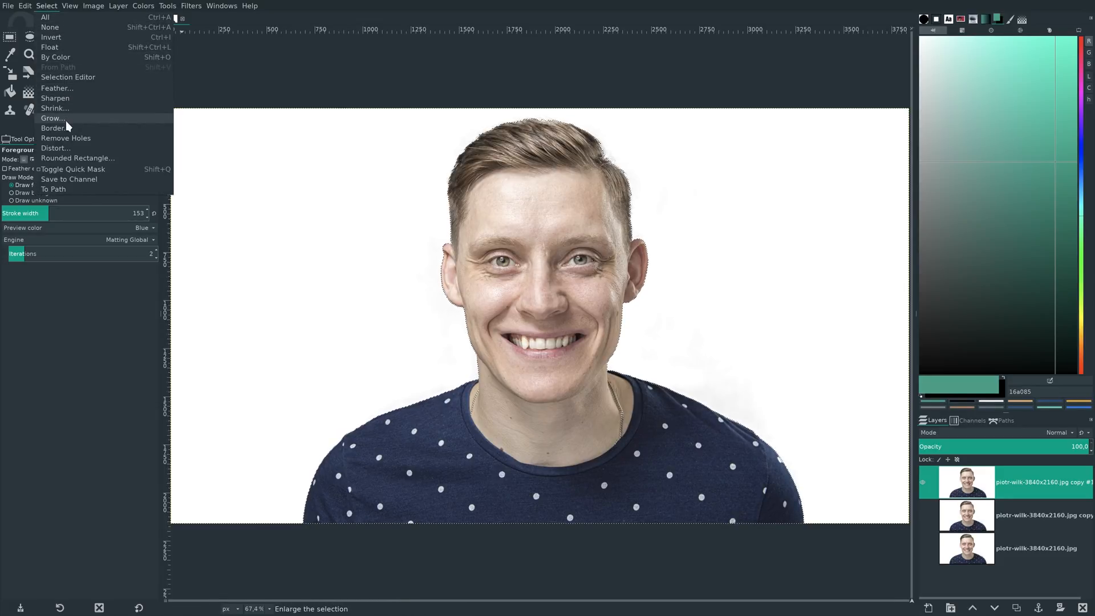
{"action": "left_click", "coordinate": [60, 39]}
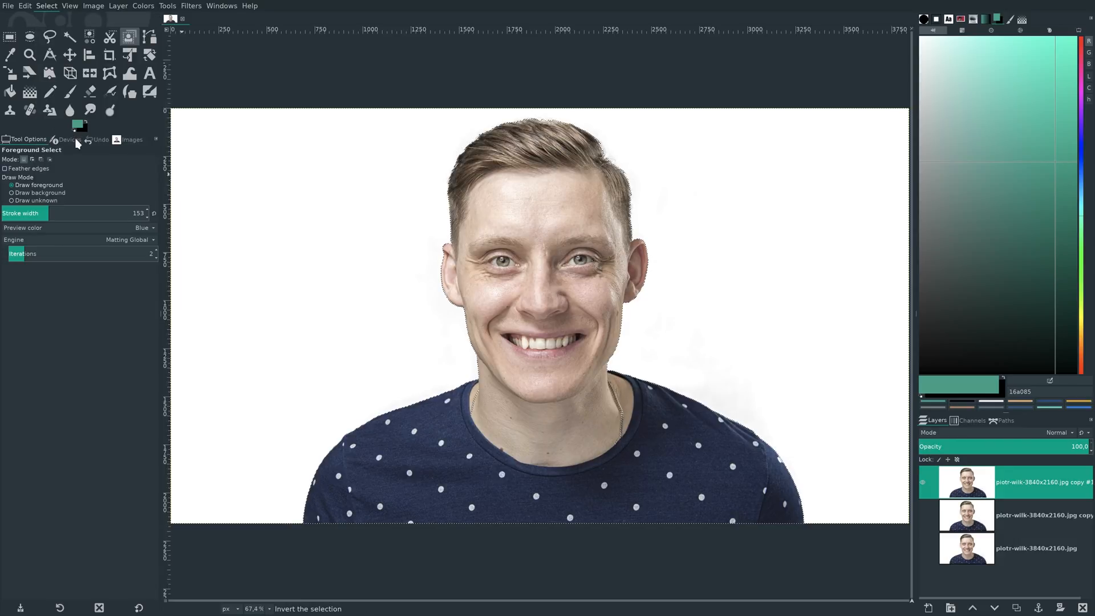
{"action": "left_click", "coordinate": [25, 7]}
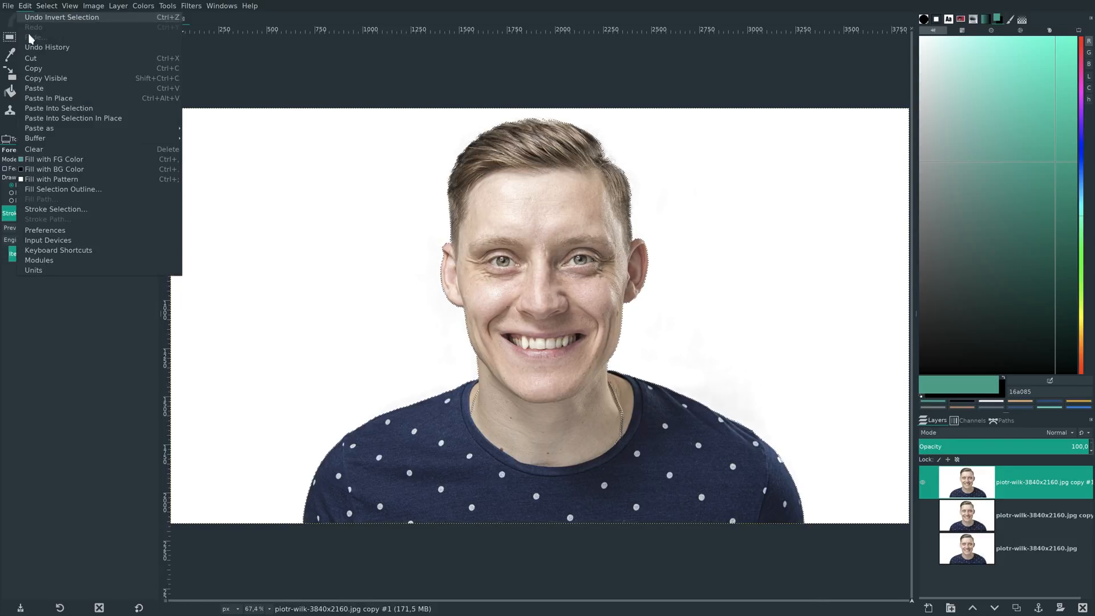
{"action": "left_click", "coordinate": [42, 152]}
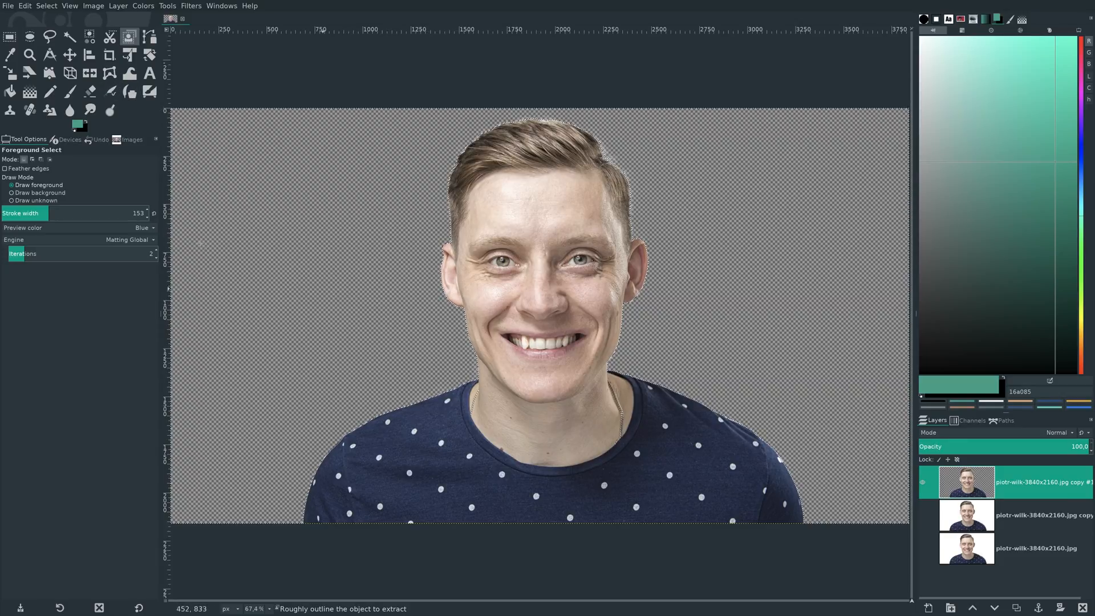
{"action": "left_click", "coordinate": [46, 11]}
{"action": "left_click", "coordinate": [53, 33]}
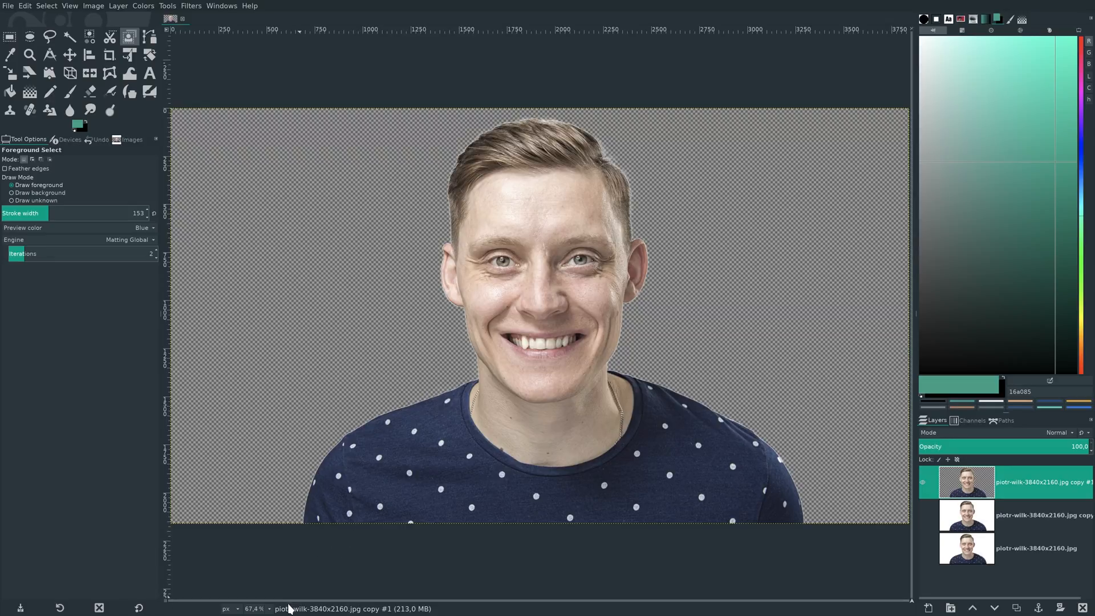
- Select the light fringe along the top of the hair by color with threshold 15, clear it and remove the selection
{"action": "left_click", "coordinate": [269, 609]}
{"action": "left_click", "coordinate": [262, 521]}
{"action": "scroll", "coordinate": [457, 494], "scroll_direction": "up", "scroll_amount": 15}
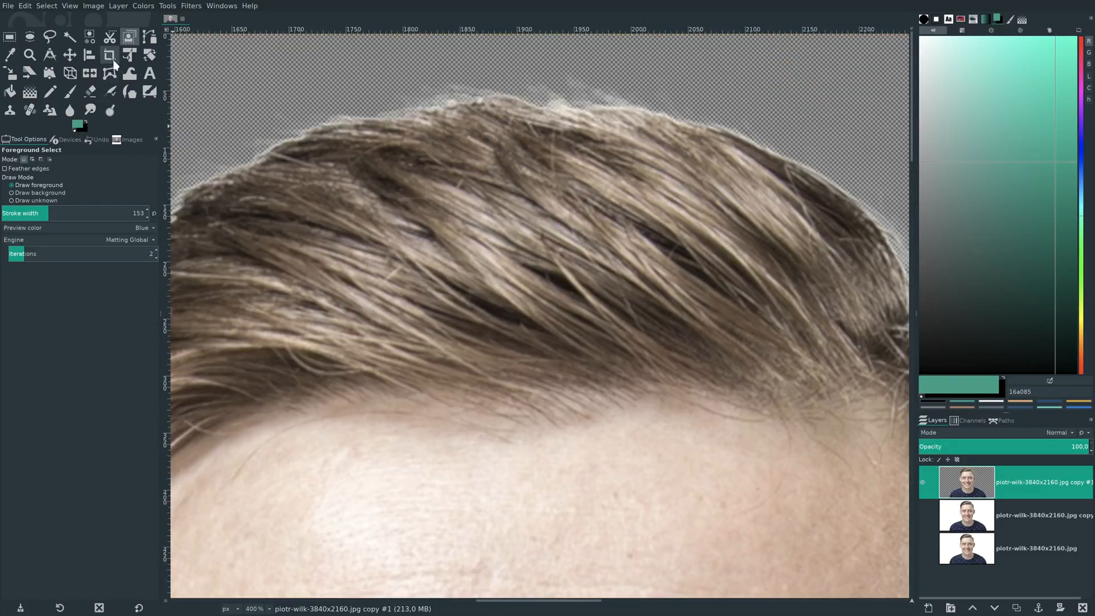
{"action": "left_click", "coordinate": [88, 44]}
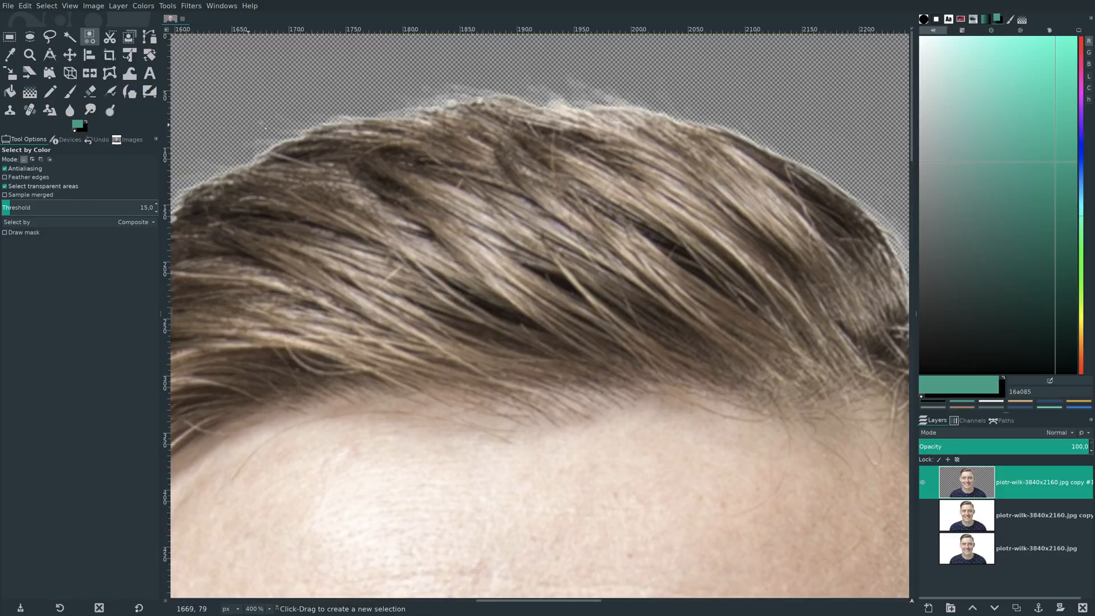
{"action": "left_click", "coordinate": [341, 118]}
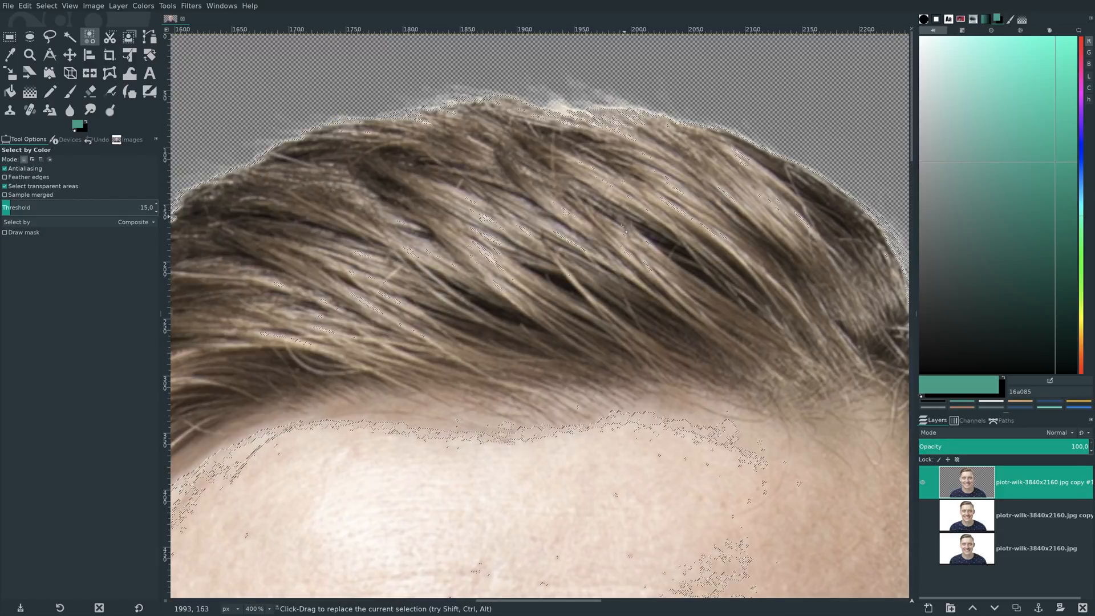
{"action": "key", "text": "ctrl"}
{"action": "key", "text": "shift"}
{"action": "key", "text": "ctrl+shift+j"}
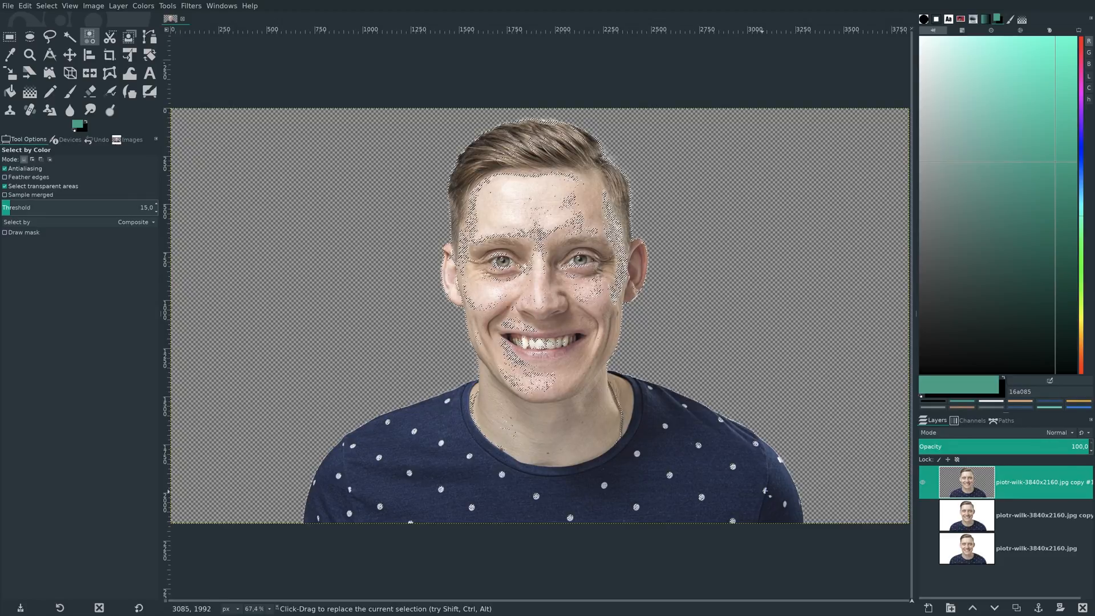
{"action": "left_click", "coordinate": [25, 6]}
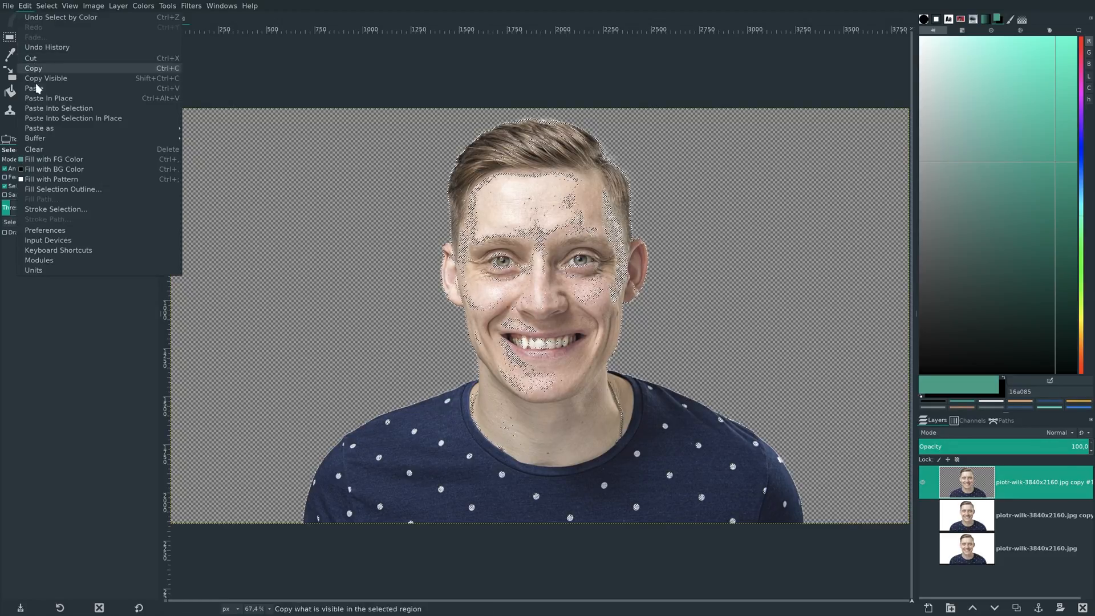
{"action": "left_click", "coordinate": [50, 150]}
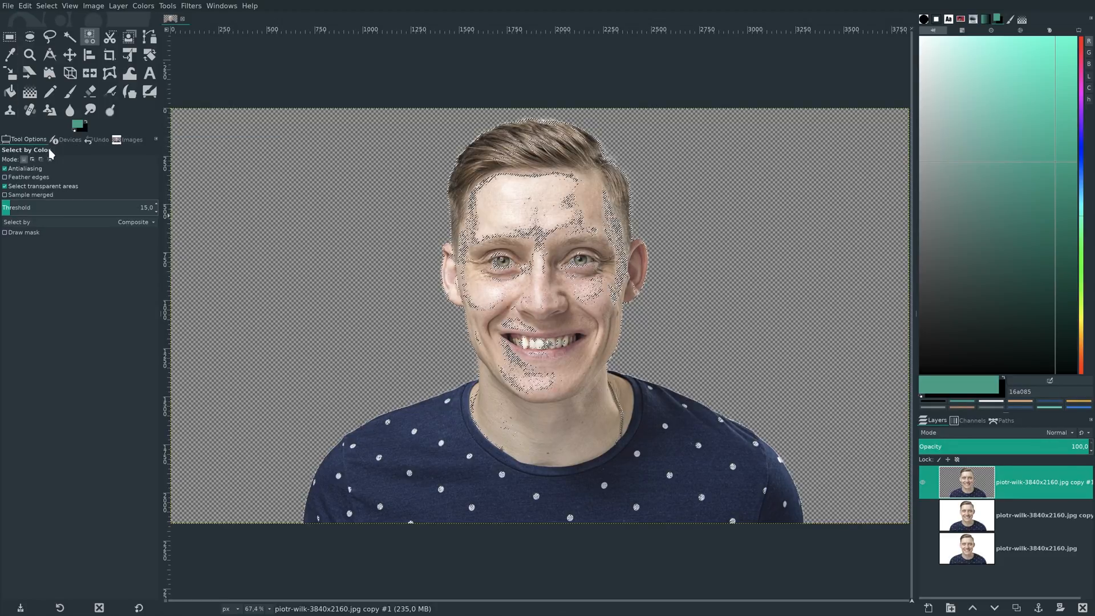
{"action": "left_click", "coordinate": [46, 6]}
{"action": "left_click", "coordinate": [48, 32]}
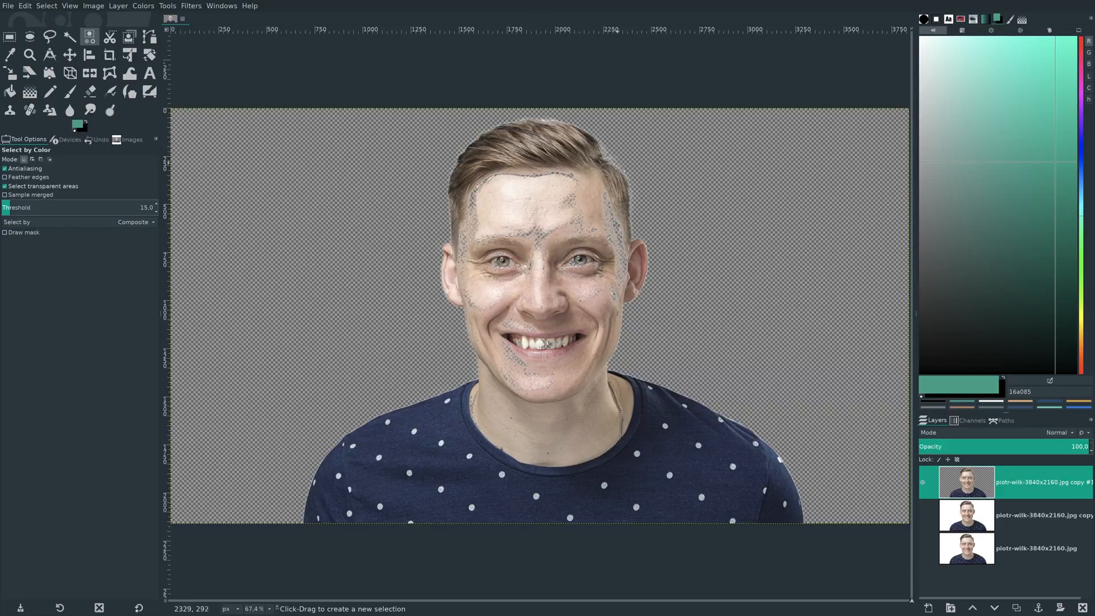
- Select the leftover white edge on the image-right shoulder by color, clear it and remove the selection
{"action": "key", "text": "ctrl"}
{"action": "scroll", "coordinate": [734, 424], "scroll_direction": "up", "scroll_amount": 3}
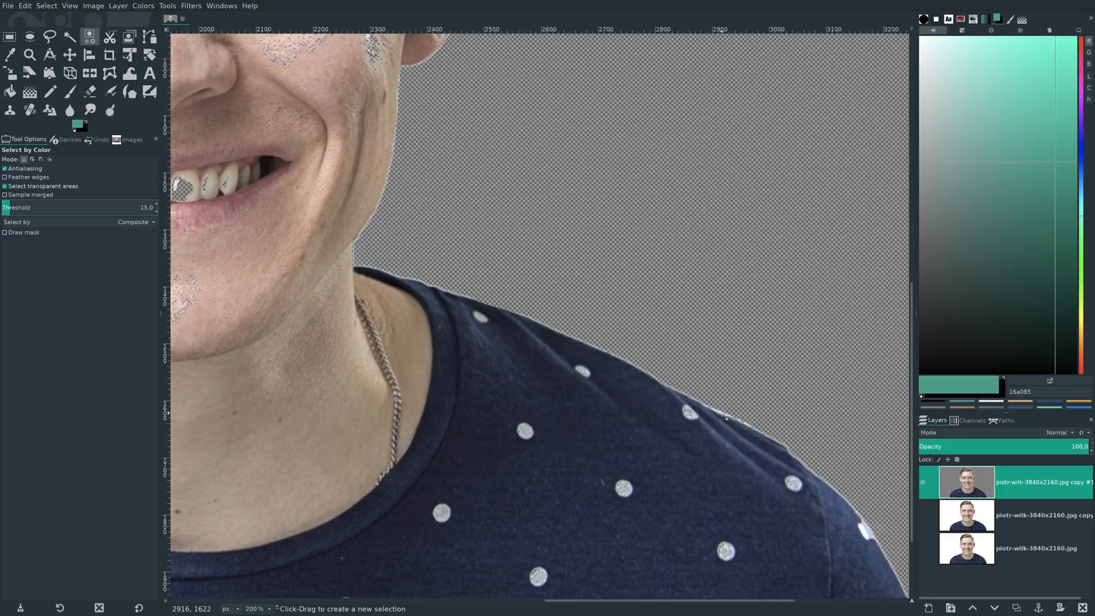
{"action": "left_click", "coordinate": [721, 412]}
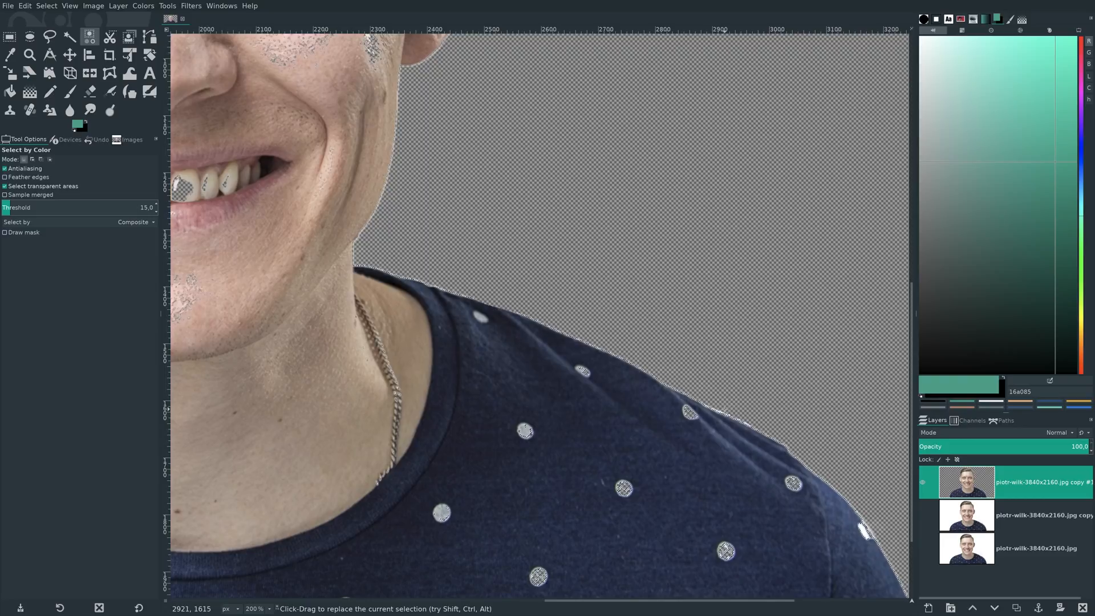
{"action": "left_click", "coordinate": [721, 411]}
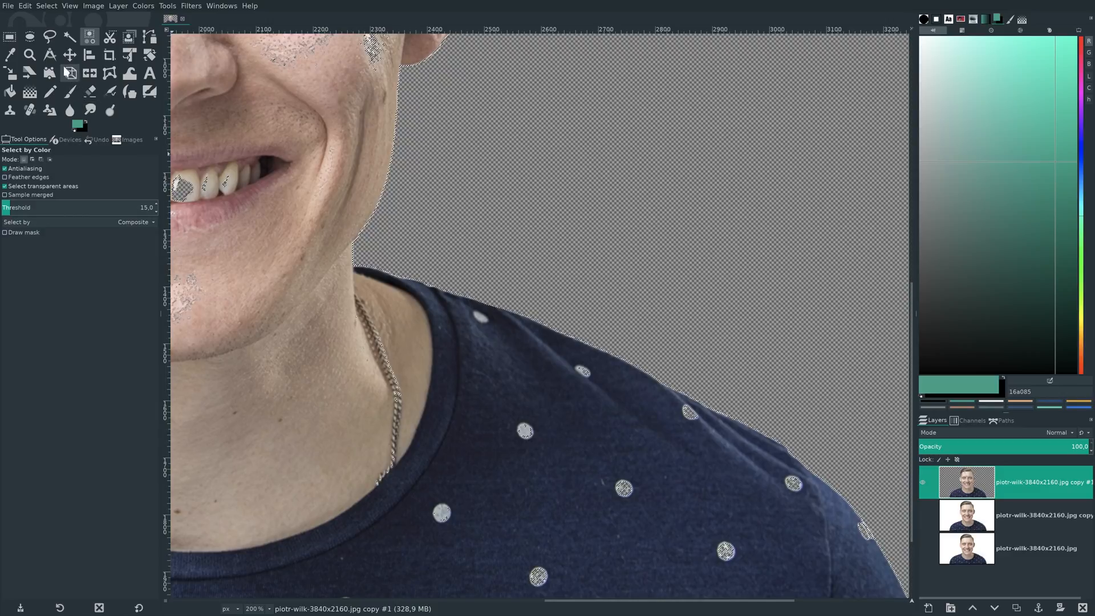
{"action": "left_click", "coordinate": [47, 6]}
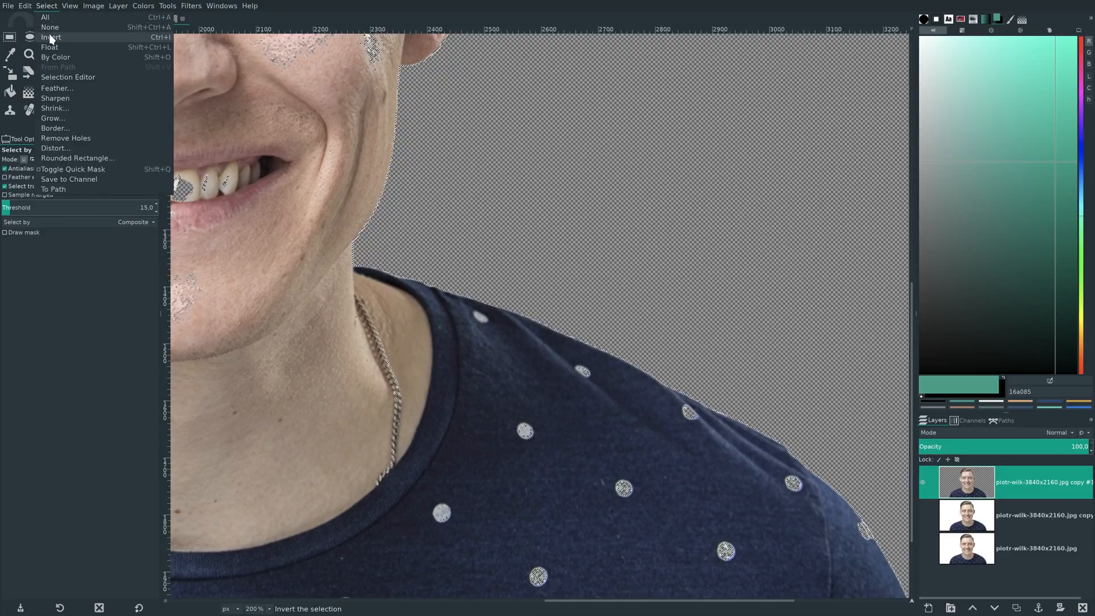
{"action": "left_click", "coordinate": [49, 30]}
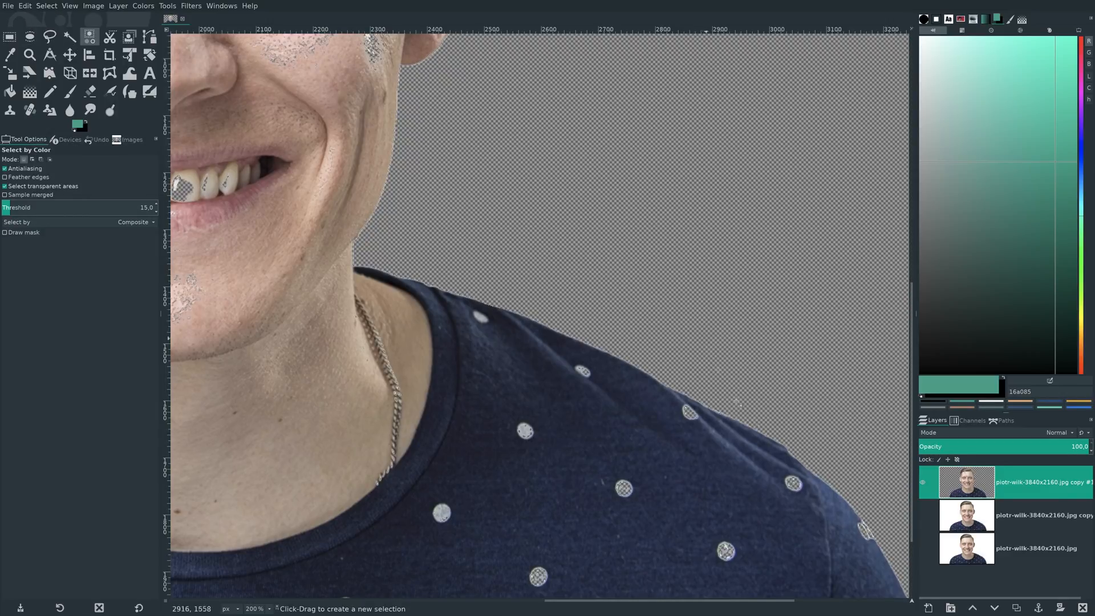
- Reduce the anti-erase Eraser to size 48.33 and restore the upper shirt dots on the image-right shoulder
{"action": "left_click", "coordinate": [89, 94]}
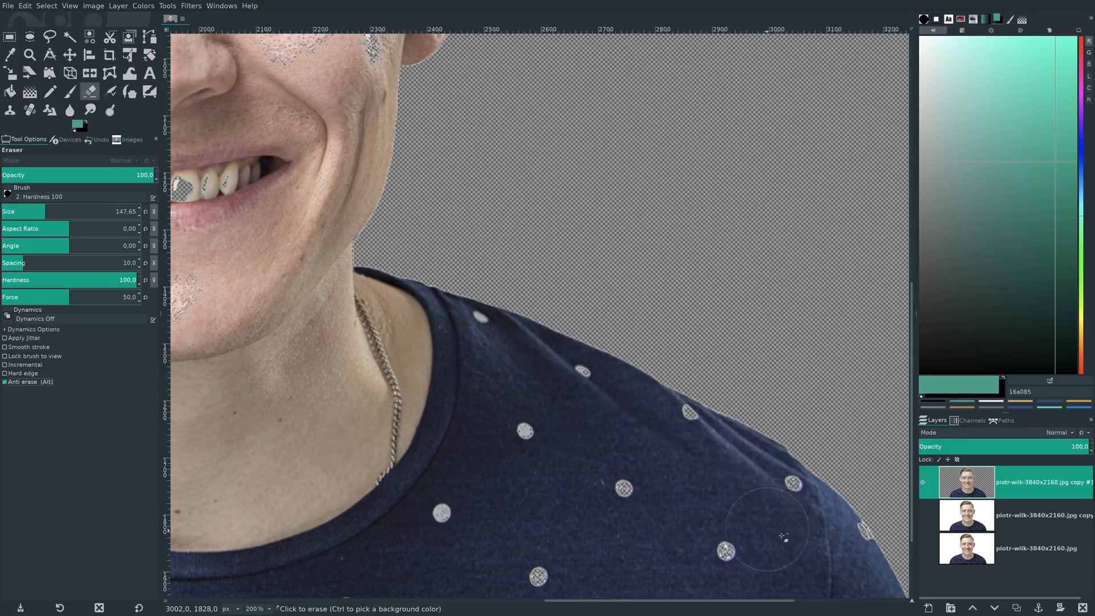
{"action": "left_click", "coordinate": [30, 210]}
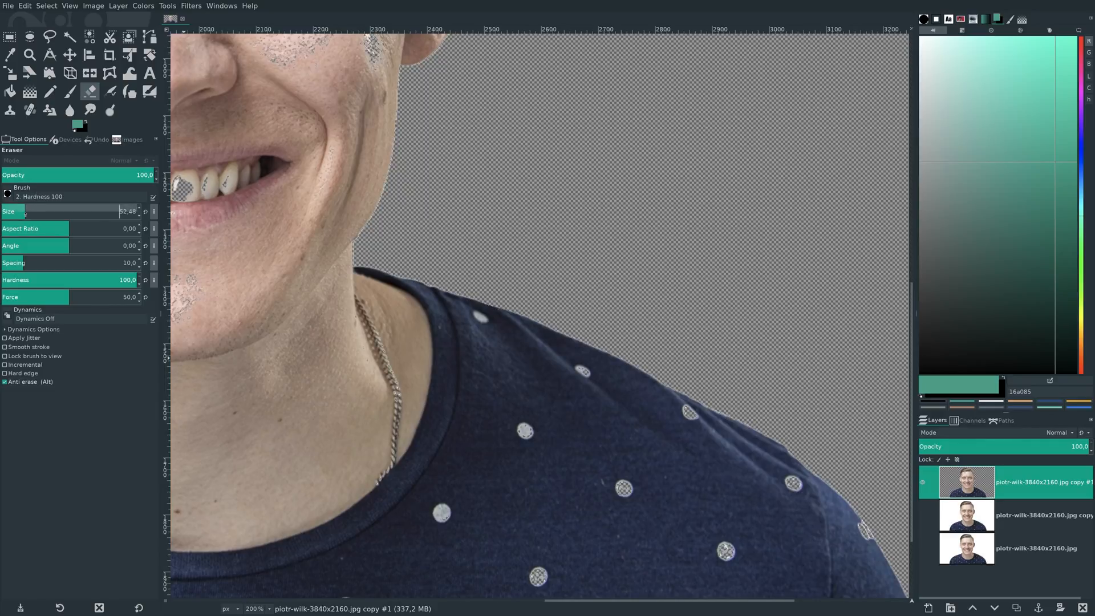
{"action": "left_click_drag", "start_coordinate": [25, 215], "coordinate": [23, 215]}
{"action": "key", "text": "ctrl+z"}
{"action": "left_click", "coordinate": [686, 418]}
{"action": "left_click", "coordinate": [580, 377]}
{"action": "left_click", "coordinate": [524, 431]}
{"action": "left_click", "coordinate": [624, 488]}
{"action": "left_click", "coordinate": [726, 551]}
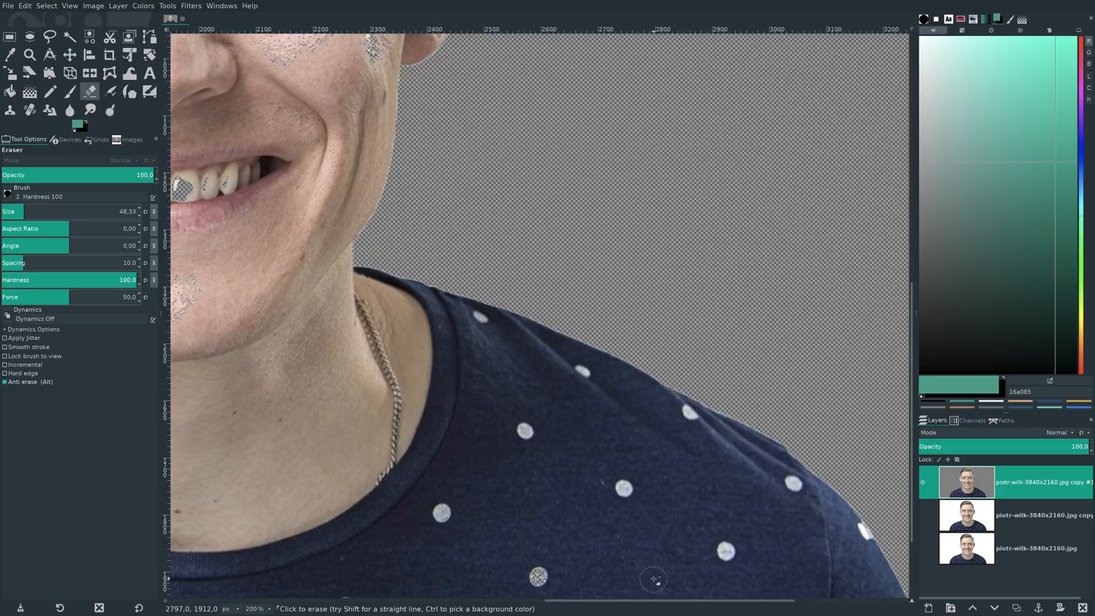
- Raise the Eraser size to 148.22 and restore the remaining dots on the image-right side of the shirt
{"action": "scroll", "coordinate": [654, 580], "scroll_direction": "down", "scroll_amount": 3}
{"action": "left_click", "coordinate": [46, 212]}
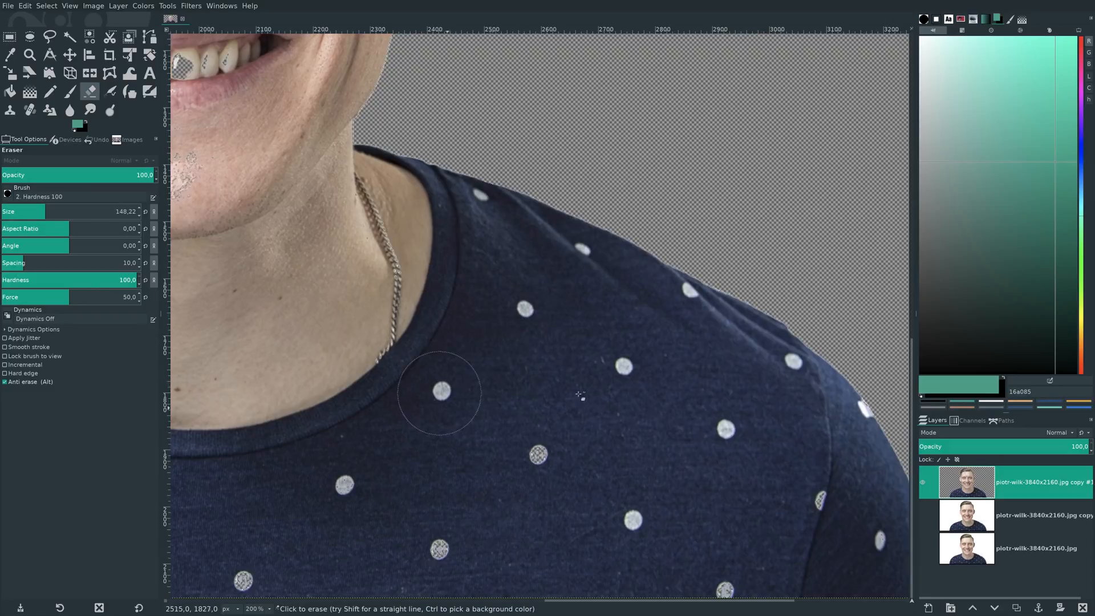
{"action": "mouse_move", "coordinate": [818, 536]}
{"action": "left_mouse_down"}
{"action": "mouse_move", "coordinate": [854, 536]}
{"action": "mouse_move", "coordinate": [786, 502]}
{"action": "mouse_move", "coordinate": [790, 510]}
{"action": "mouse_move", "coordinate": [786, 488]}
{"action": "mouse_move", "coordinate": [750, 588]}
{"action": "mouse_move", "coordinate": [557, 520]}
{"action": "mouse_move", "coordinate": [573, 473]}
{"action": "mouse_move", "coordinate": [555, 453]}
{"action": "mouse_move", "coordinate": [497, 415]}
{"action": "left_mouse_up"}
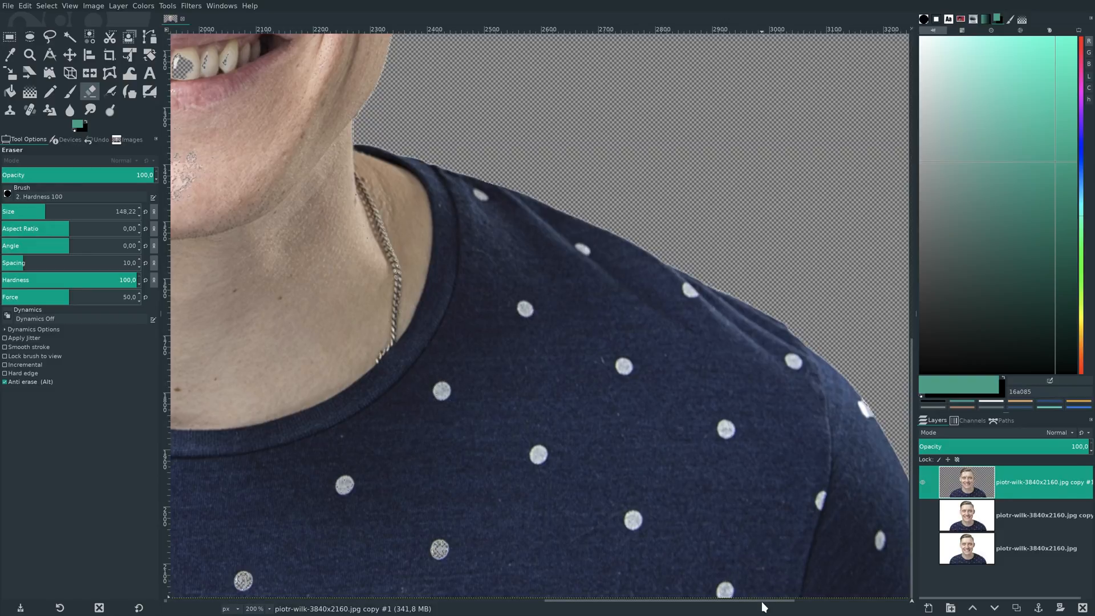
{"action": "left_click_drag", "start_coordinate": [765, 605], "coordinate": [814, 602]}
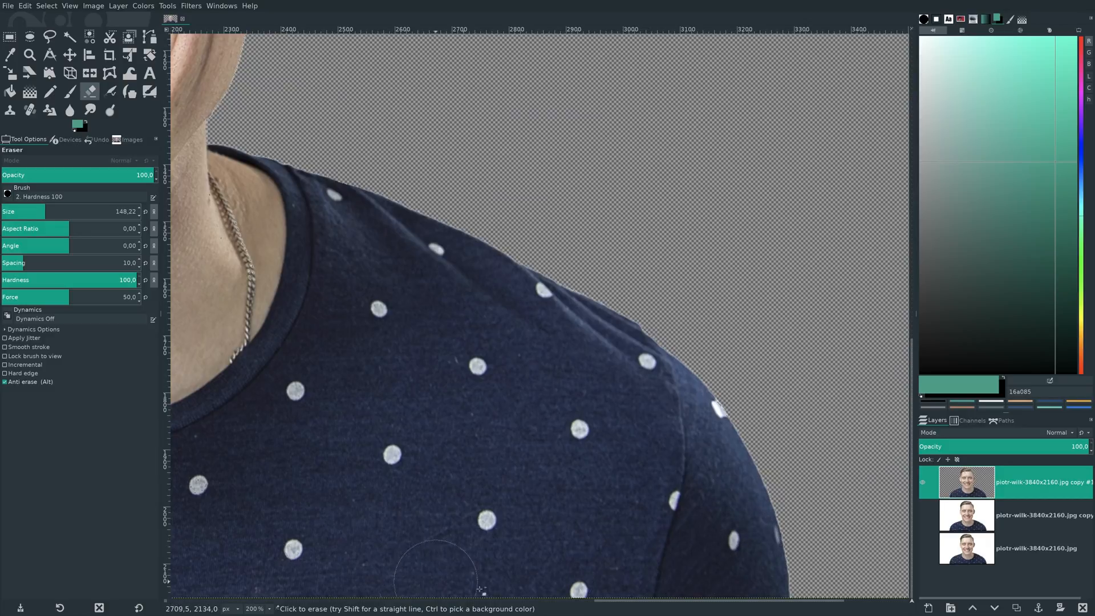
- Restore the shirt dots below the collar and across the lower image-left chest with anti-erase strokes
{"action": "left_click_drag", "start_coordinate": [604, 606], "coordinate": [500, 594]}
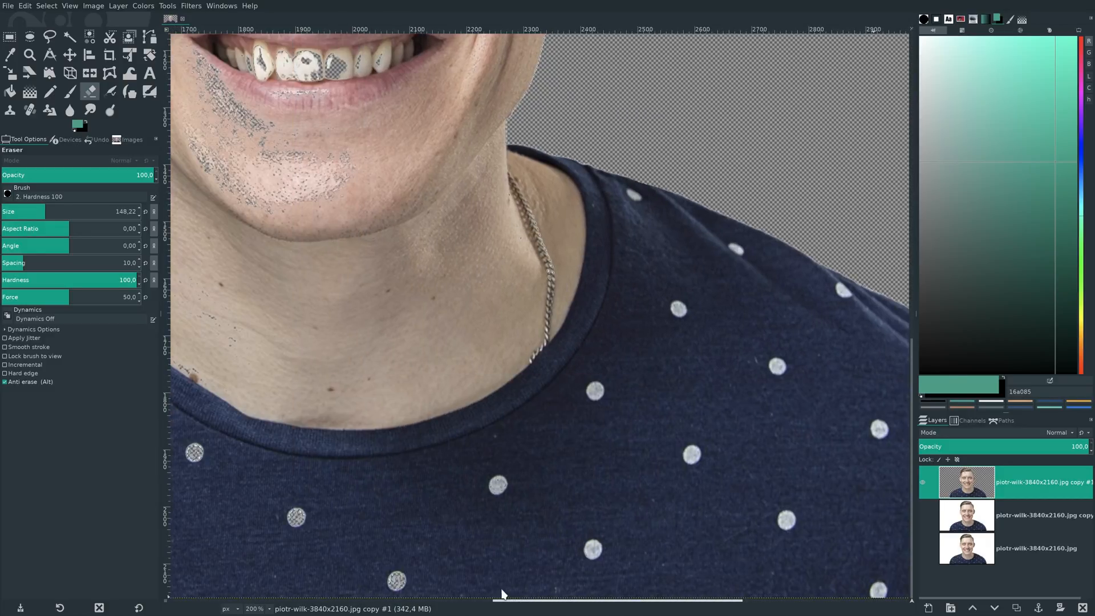
{"action": "mouse_move", "coordinate": [715, 524]}
{"action": "left_mouse_down"}
{"action": "mouse_move", "coordinate": [407, 460]}
{"action": "mouse_move", "coordinate": [550, 439]}
{"action": "mouse_move", "coordinate": [404, 384]}
{"action": "mouse_move", "coordinate": [385, 496]}
{"action": "mouse_move", "coordinate": [312, 529]}
{"action": "mouse_move", "coordinate": [422, 559]}
{"action": "left_mouse_up"}
{"action": "left_click_drag", "start_coordinate": [504, 598], "coordinate": [435, 600]}
{"action": "mouse_move", "coordinate": [539, 572]}
{"action": "left_mouse_down"}
{"action": "mouse_move", "coordinate": [426, 536]}
{"action": "mouse_move", "coordinate": [422, 505]}
{"action": "mouse_move", "coordinate": [347, 542]}
{"action": "mouse_move", "coordinate": [272, 558]}
{"action": "mouse_move", "coordinate": [354, 460]}
{"action": "mouse_move", "coordinate": [415, 448]}
{"action": "mouse_move", "coordinate": [354, 484]}
{"action": "left_mouse_up"}
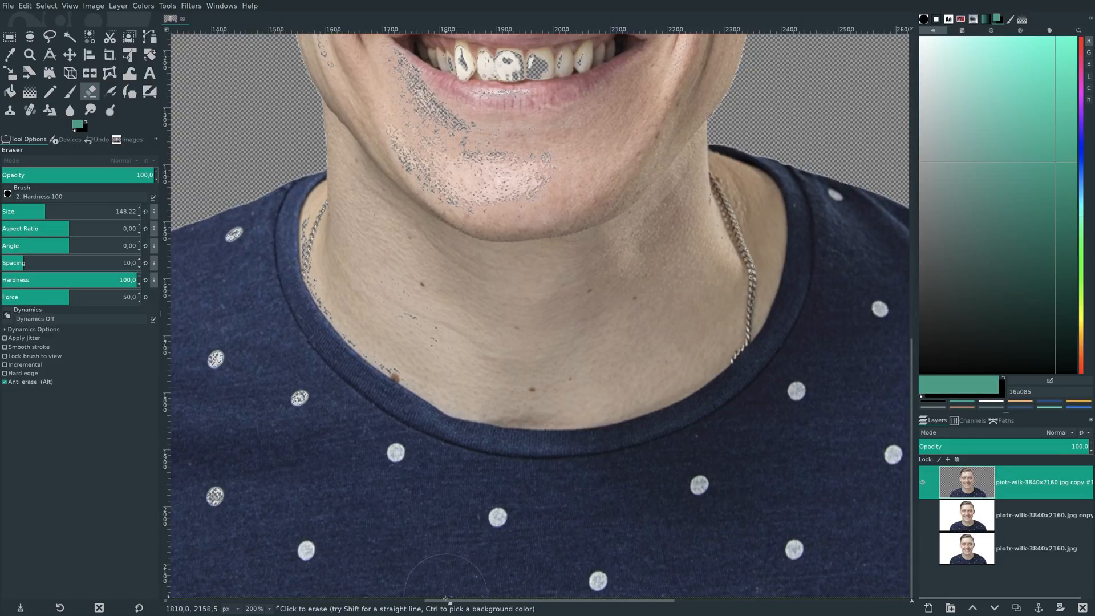
{"action": "left_click_drag", "start_coordinate": [446, 601], "coordinate": [375, 601]}
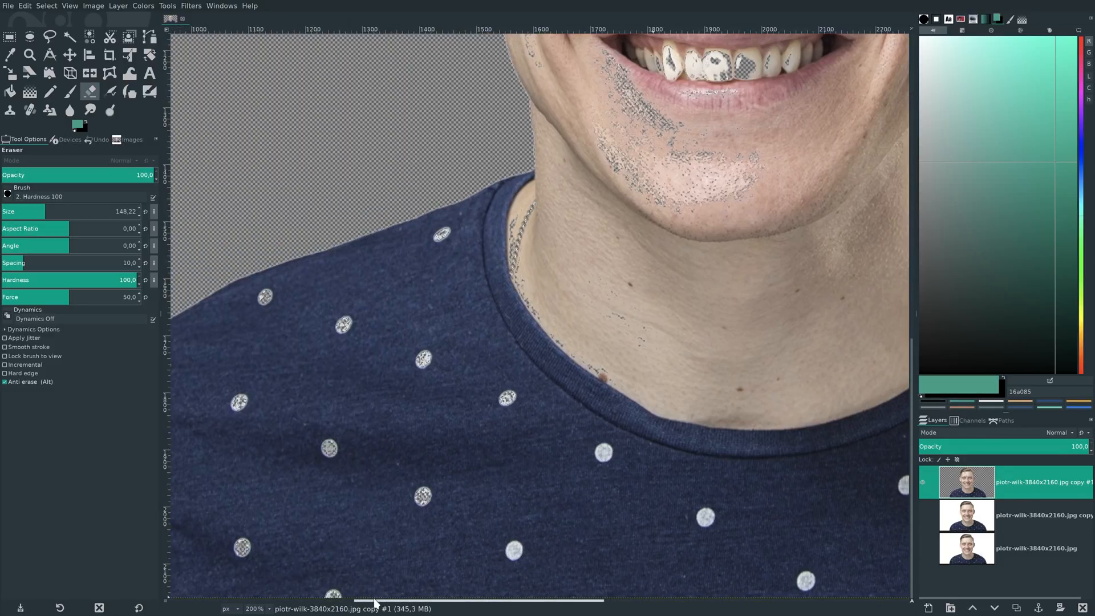
{"action": "mouse_move", "coordinate": [360, 510]}
{"action": "left_mouse_down"}
{"action": "mouse_move", "coordinate": [244, 545]}
{"action": "mouse_move", "coordinate": [239, 402]}
{"action": "left_mouse_up"}
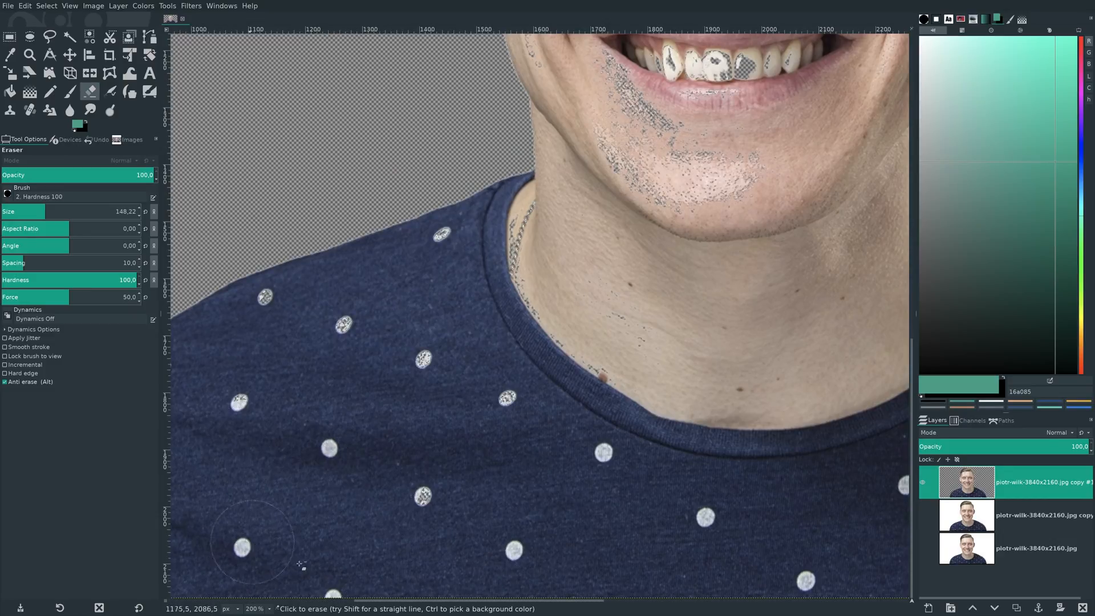
- Restore the dots on the image-left sleeve and shoulder, plus the collar edge and necklace, with anti-erase
{"action": "left_click_drag", "start_coordinate": [360, 602], "coordinate": [328, 602]}
{"action": "scroll", "coordinate": [347, 558], "scroll_direction": "up", "scroll_amount": 3}
{"action": "scroll", "coordinate": [347, 558], "scroll_direction": "down", "scroll_amount": 3}
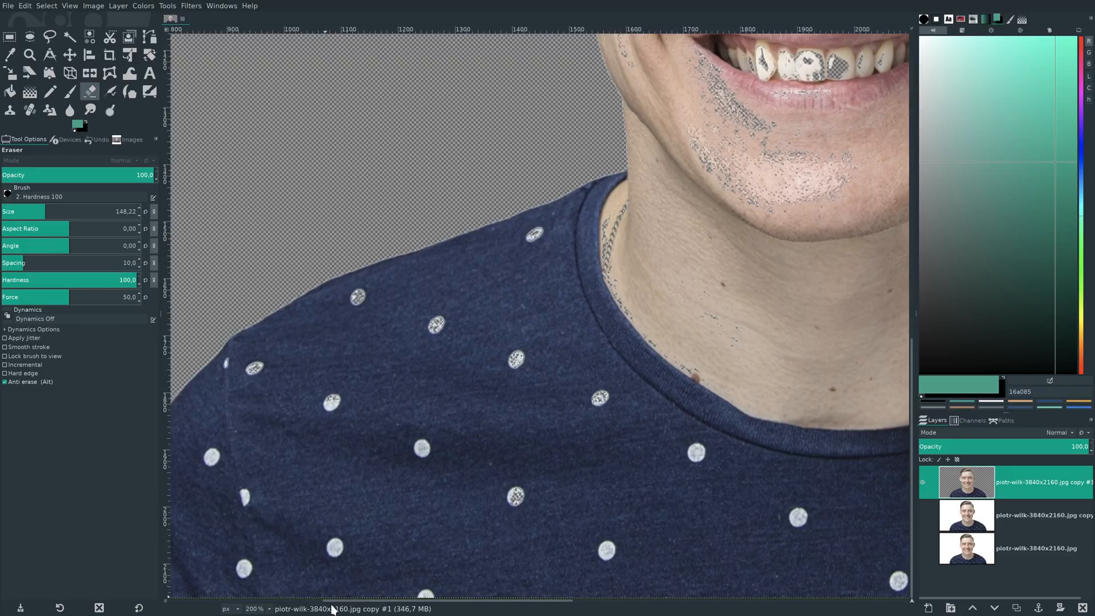
{"action": "left_click_drag", "start_coordinate": [335, 603], "coordinate": [303, 604]}
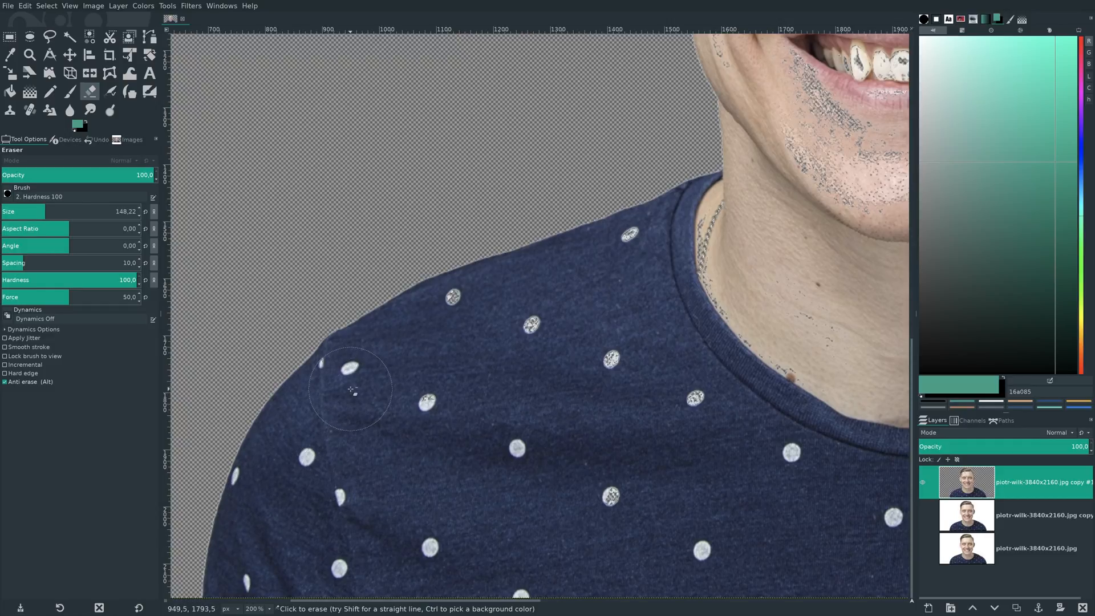
{"action": "mouse_move", "coordinate": [352, 390]}
{"action": "left_mouse_down"}
{"action": "mouse_move", "coordinate": [365, 399]}
{"action": "mouse_move", "coordinate": [453, 319]}
{"action": "mouse_move", "coordinate": [579, 345]}
{"action": "mouse_move", "coordinate": [724, 433]}
{"action": "mouse_move", "coordinate": [646, 262]}
{"action": "mouse_move", "coordinate": [690, 245]}
{"action": "mouse_move", "coordinate": [780, 367]}
{"action": "left_mouse_up"}
{"action": "mouse_move", "coordinate": [792, 441]}
{"action": "left_mouse_down"}
{"action": "mouse_move", "coordinate": [612, 512]}
{"action": "mouse_move", "coordinate": [715, 551]}
{"action": "mouse_move", "coordinate": [547, 576]}
{"action": "mouse_move", "coordinate": [507, 564]}
{"action": "left_mouse_up"}
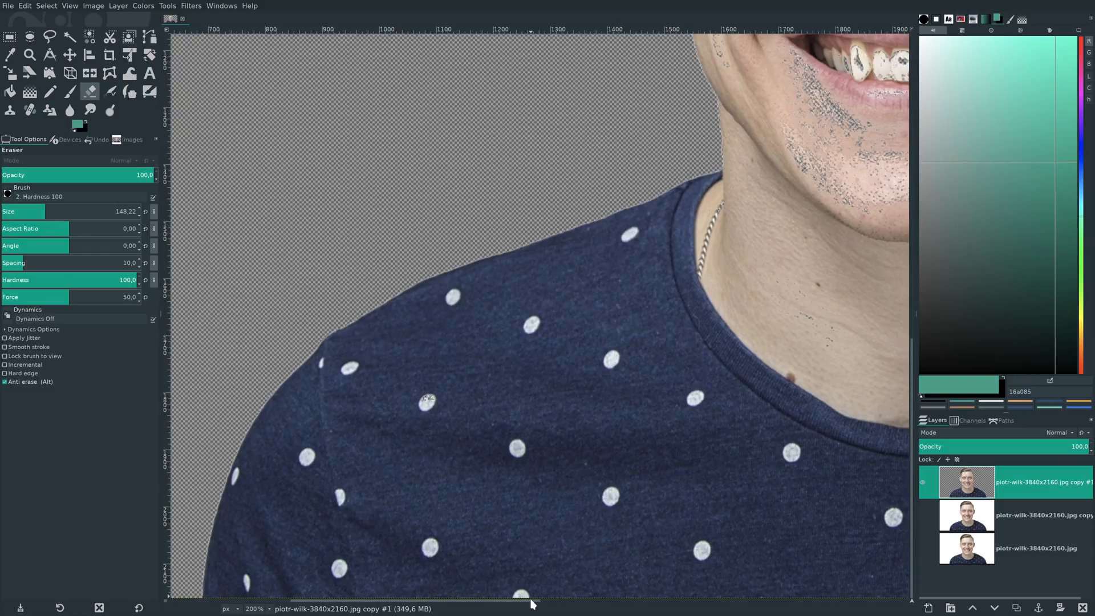
- Restore the erased specks on the chin and neck and the holes in the teeth with anti-erase
{"action": "left_click_drag", "start_coordinate": [533, 605], "coordinate": [633, 605]}
{"action": "scroll", "coordinate": [644, 520], "scroll_direction": "up", "scroll_amount": 5}
{"action": "left_click", "coordinate": [637, 317]}
{"action": "left_click_drag", "start_coordinate": [561, 314], "coordinate": [558, 291]}
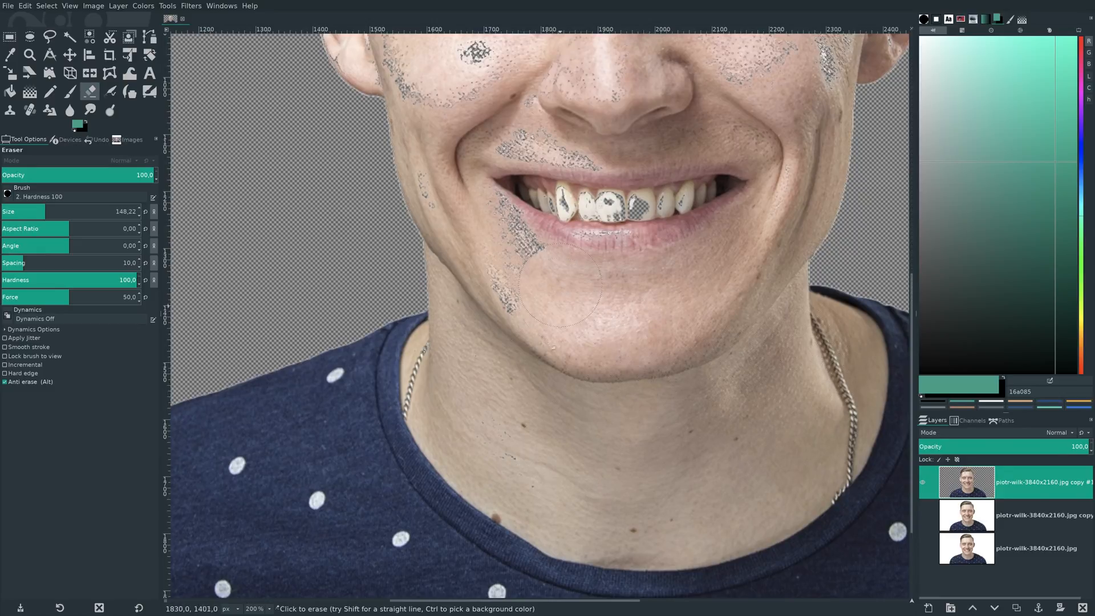
{"action": "mouse_move", "coordinate": [582, 326]}
{"action": "left_mouse_down"}
{"action": "mouse_move", "coordinate": [567, 264]}
{"action": "mouse_move", "coordinate": [538, 306]}
{"action": "mouse_move", "coordinate": [547, 234]}
{"action": "mouse_move", "coordinate": [693, 234]}
{"action": "mouse_move", "coordinate": [558, 210]}
{"action": "left_mouse_up"}
{"action": "scroll", "coordinate": [670, 305], "scroll_direction": "up", "scroll_amount": 5}
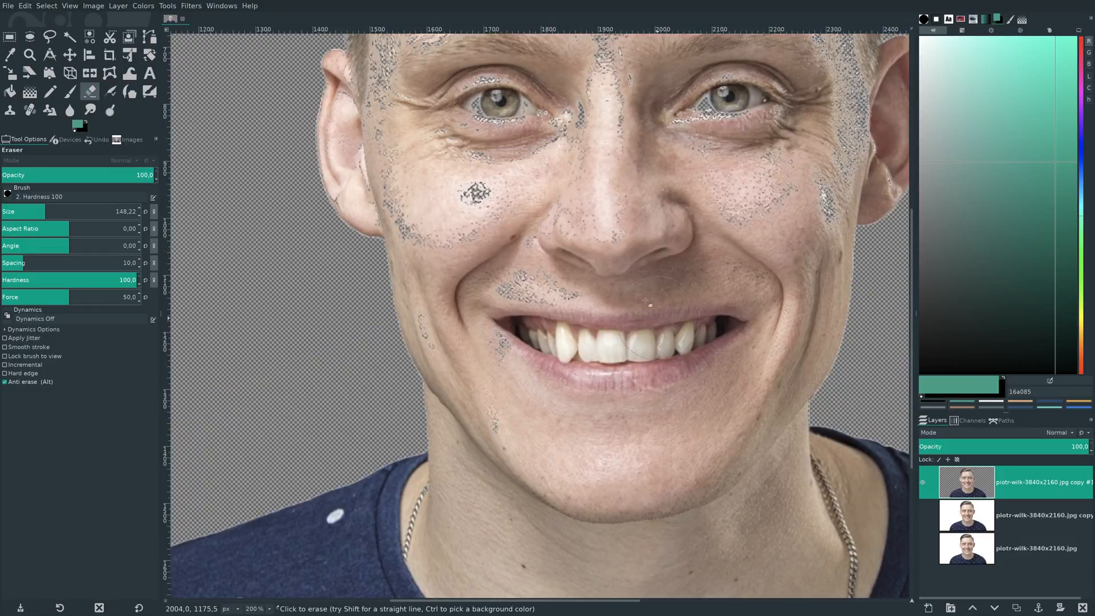
- Restore the erased specks around the mouth, below the nose and on both cheeks with anti-erase strokes
{"action": "left_click_drag", "start_coordinate": [505, 393], "coordinate": [475, 360]}
{"action": "left_click_drag", "start_coordinate": [449, 273], "coordinate": [441, 184]}
{"action": "left_click_drag", "start_coordinate": [520, 277], "coordinate": [649, 225]}
{"action": "left_click_drag", "start_coordinate": [788, 298], "coordinate": [758, 198]}
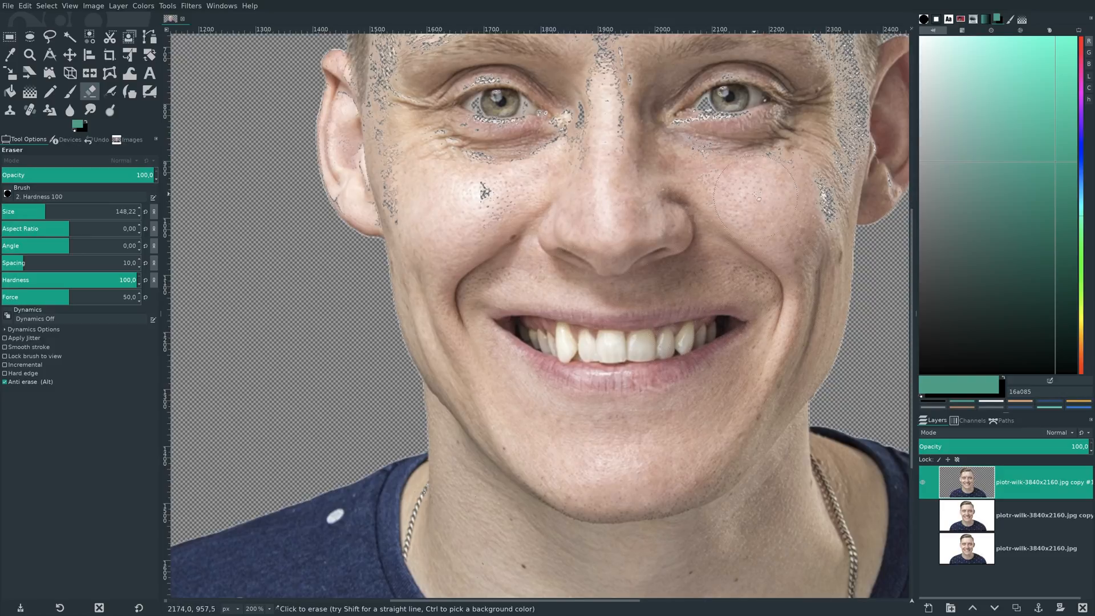
- Restore the specks on the nose bridge and around the image-left eye with anti-erase, and reduce the Eraser size to 20.58
{"action": "scroll", "coordinate": [583, 298], "scroll_direction": "up", "scroll_amount": 3}
{"action": "mouse_move", "coordinate": [489, 333]}
{"action": "left_mouse_down"}
{"action": "mouse_move", "coordinate": [522, 274]}
{"action": "mouse_move", "coordinate": [467, 250]}
{"action": "left_mouse_up"}
{"action": "mouse_move", "coordinate": [434, 303]}
{"action": "left_mouse_down"}
{"action": "mouse_move", "coordinate": [399, 334]}
{"action": "mouse_move", "coordinate": [388, 319]}
{"action": "mouse_move", "coordinate": [407, 334]}
{"action": "mouse_move", "coordinate": [380, 337]}
{"action": "mouse_move", "coordinate": [365, 319]}
{"action": "mouse_move", "coordinate": [370, 283]}
{"action": "mouse_move", "coordinate": [356, 302]}
{"action": "mouse_move", "coordinate": [351, 285]}
{"action": "mouse_move", "coordinate": [365, 279]}
{"action": "mouse_move", "coordinate": [365, 261]}
{"action": "mouse_move", "coordinate": [399, 333]}
{"action": "mouse_move", "coordinate": [442, 337]}
{"action": "mouse_move", "coordinate": [595, 251]}
{"action": "mouse_move", "coordinate": [631, 219]}
{"action": "left_mouse_up"}
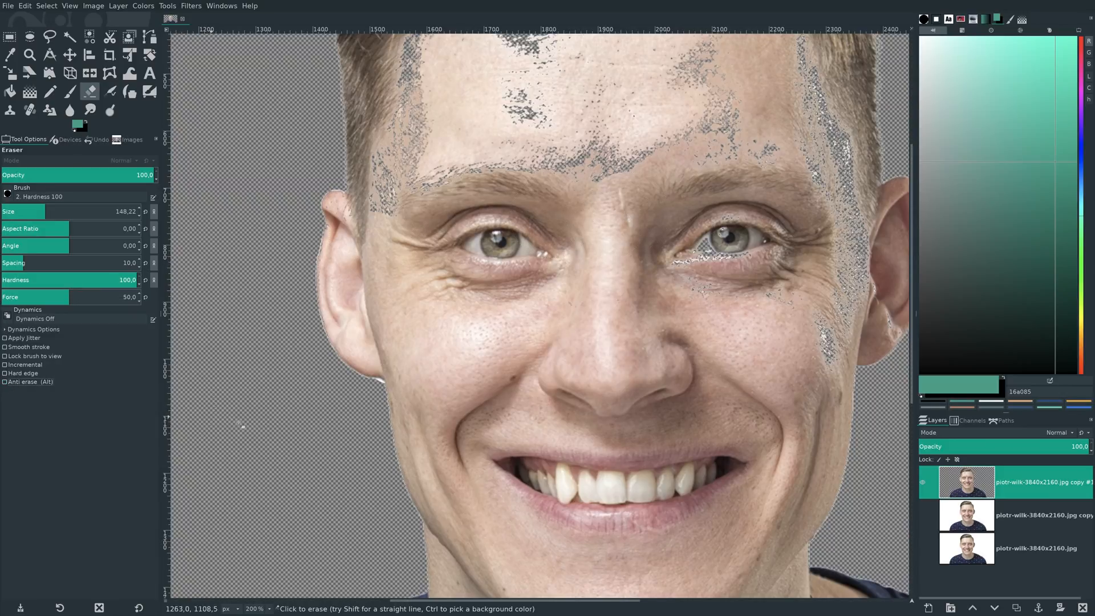
{"action": "left_click_drag", "start_coordinate": [44, 210], "coordinate": [14, 210]}
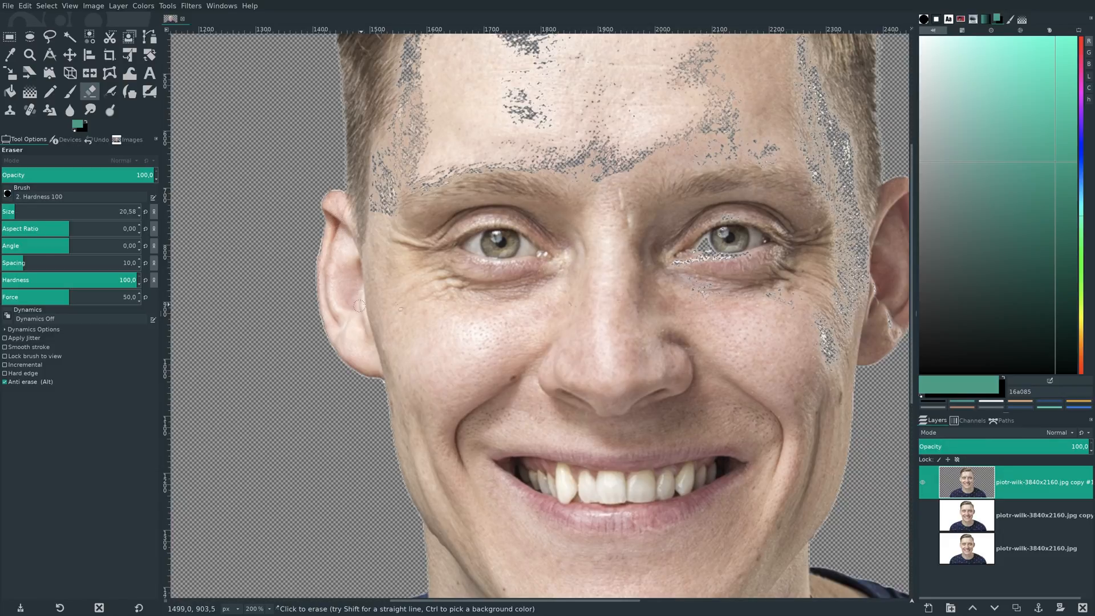
- Set the Eraser size to 81.54 and restore the image-right eye, outer cheek and ear with anti-erase
{"action": "scroll", "coordinate": [359, 306], "scroll_direction": "up", "scroll_amount": 5}
{"action": "left_click", "coordinate": [35, 214]}
{"action": "left_click_drag", "start_coordinate": [34, 211], "coordinate": [69, 211]}
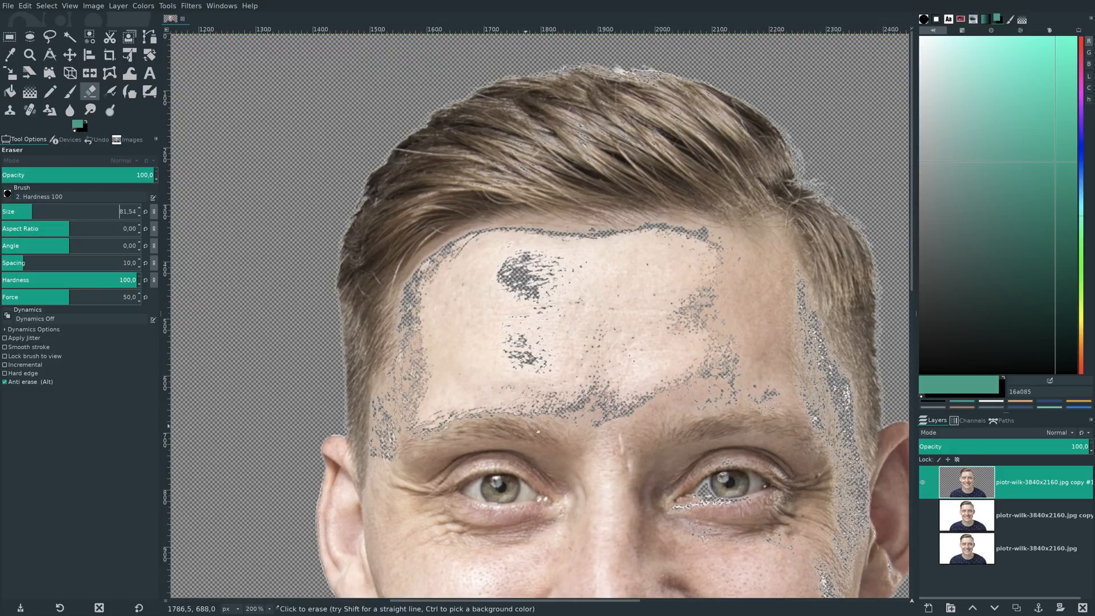
{"action": "scroll", "coordinate": [673, 442], "scroll_direction": "down", "scroll_amount": 3}
{"action": "mouse_move", "coordinate": [816, 450]}
{"action": "left_mouse_down"}
{"action": "mouse_move", "coordinate": [826, 431]}
{"action": "mouse_move", "coordinate": [747, 389]}
{"action": "mouse_move", "coordinate": [684, 389]}
{"action": "mouse_move", "coordinate": [693, 383]}
{"action": "mouse_move", "coordinate": [645, 397]}
{"action": "mouse_move", "coordinate": [785, 435]}
{"action": "mouse_move", "coordinate": [818, 466]}
{"action": "mouse_move", "coordinate": [855, 425]}
{"action": "left_mouse_up"}
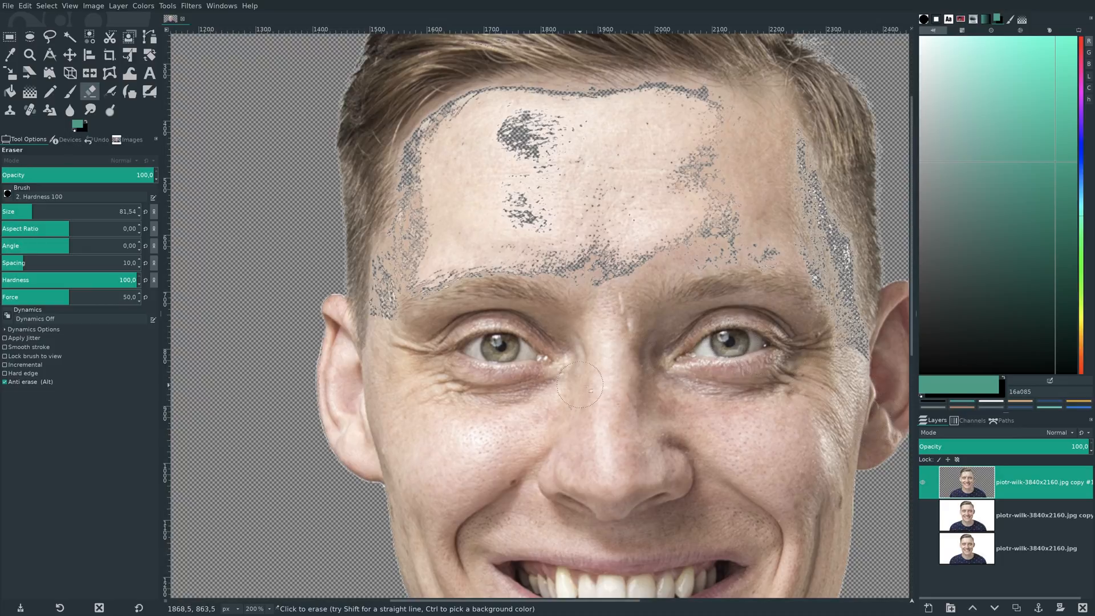
{"action": "left_click_drag", "start_coordinate": [621, 600], "coordinate": [689, 599]}
{"action": "left_click_drag", "start_coordinate": [689, 352], "coordinate": [682, 335]}
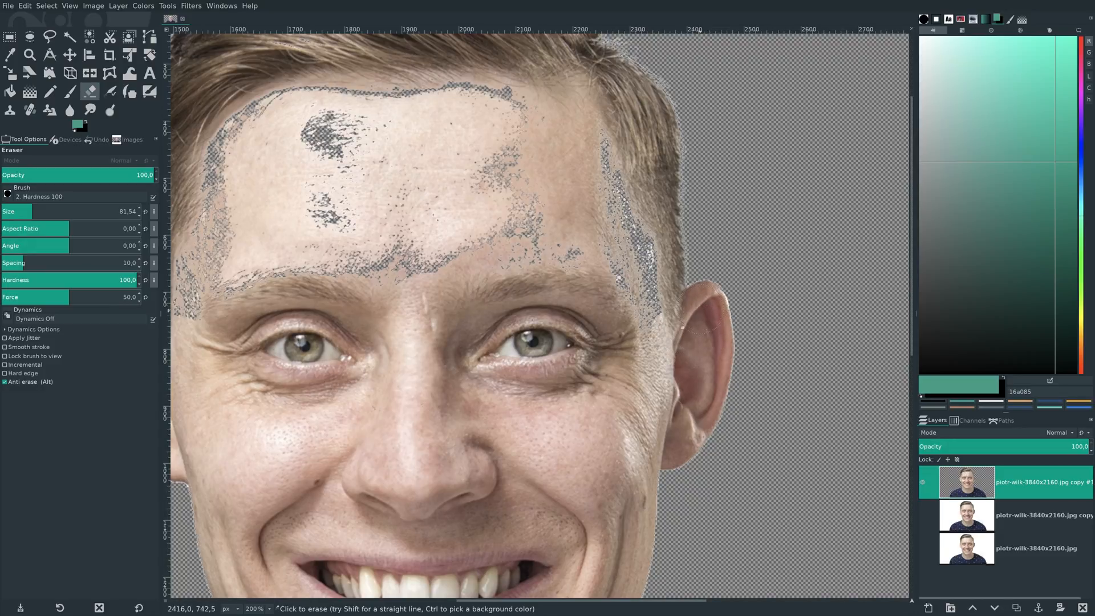
- Undo the last eraser stroke and restore the erased specks along the image-right temple with anti-erase
{"action": "left_click", "coordinate": [12, 382]}
{"action": "left_click", "coordinate": [25, 7]}
{"action": "left_click", "coordinate": [26, 18]}
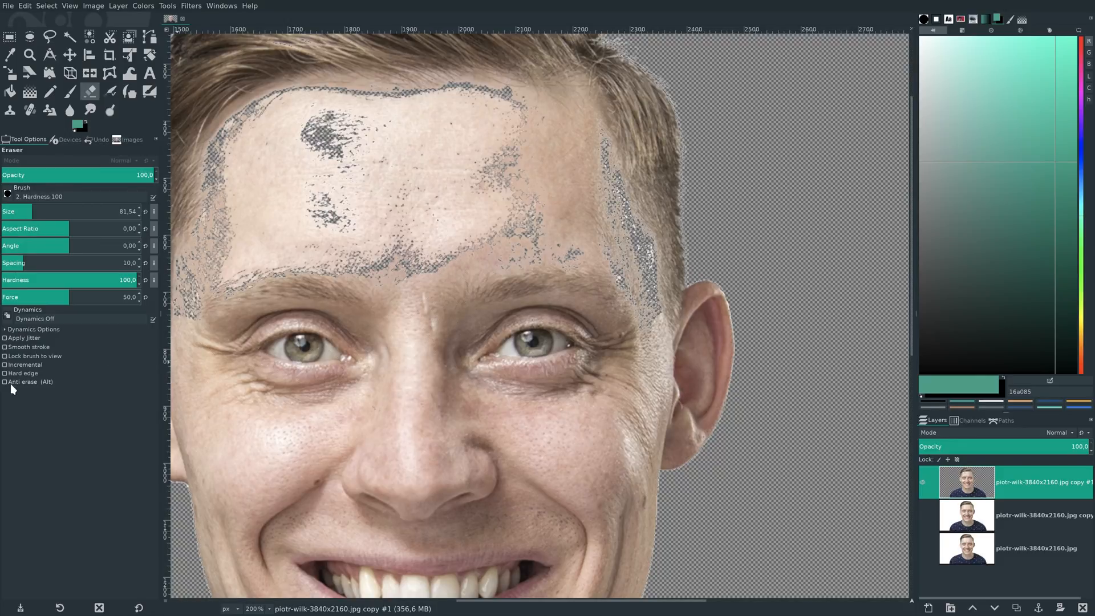
{"action": "mouse_move", "coordinate": [609, 327]}
{"action": "left_mouse_down"}
{"action": "mouse_move", "coordinate": [634, 272]}
{"action": "mouse_move", "coordinate": [625, 120]}
{"action": "mouse_move", "coordinate": [619, 195]}
{"action": "left_mouse_up"}
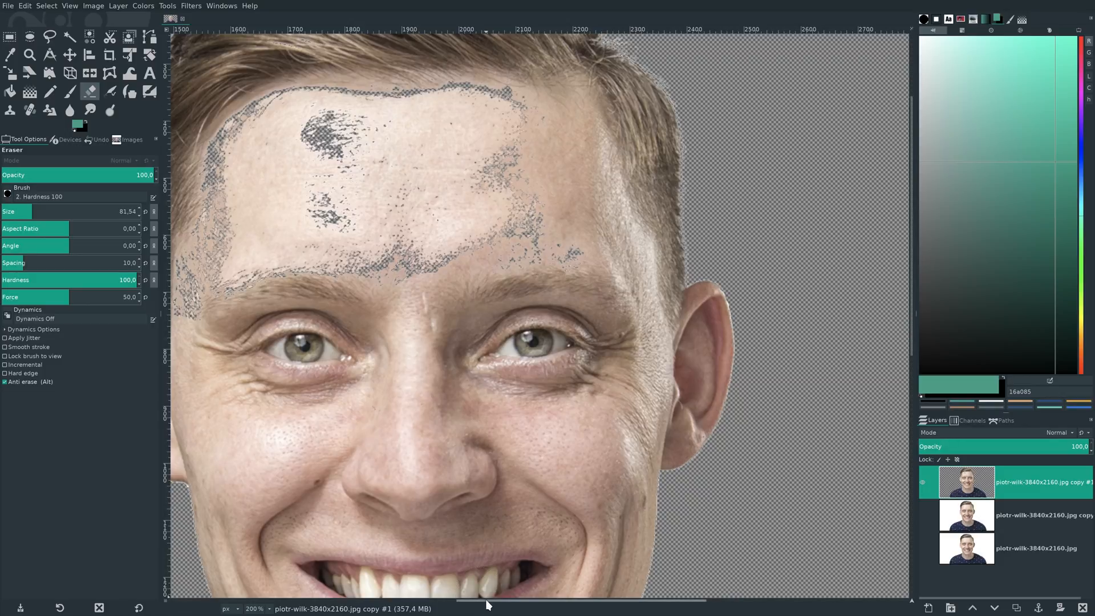
- Restore the erased areas across the forehead, above the eyebrows, along the hairline and on the image-left temple with anti-erase
{"action": "left_click_drag", "start_coordinate": [487, 603], "coordinate": [437, 603]}
{"action": "mouse_move", "coordinate": [331, 282]}
{"action": "left_mouse_down"}
{"action": "mouse_move", "coordinate": [340, 326]}
{"action": "mouse_move", "coordinate": [356, 239]}
{"action": "mouse_move", "coordinate": [346, 207]}
{"action": "mouse_move", "coordinate": [380, 147]}
{"action": "mouse_move", "coordinate": [370, 122]}
{"action": "mouse_move", "coordinate": [421, 278]}
{"action": "mouse_move", "coordinate": [679, 231]}
{"action": "mouse_move", "coordinate": [735, 236]}
{"action": "mouse_move", "coordinate": [551, 190]}
{"action": "mouse_move", "coordinate": [426, 239]}
{"action": "mouse_move", "coordinate": [651, 184]}
{"action": "mouse_move", "coordinate": [683, 199]}
{"action": "mouse_move", "coordinate": [547, 195]}
{"action": "mouse_move", "coordinate": [445, 246]}
{"action": "mouse_move", "coordinate": [381, 249]}
{"action": "mouse_move", "coordinate": [421, 207]}
{"action": "mouse_move", "coordinate": [443, 288]}
{"action": "mouse_move", "coordinate": [417, 245]}
{"action": "mouse_move", "coordinate": [415, 274]}
{"action": "mouse_move", "coordinate": [489, 282]}
{"action": "mouse_move", "coordinate": [443, 215]}
{"action": "mouse_move", "coordinate": [461, 246]}
{"action": "mouse_move", "coordinate": [524, 258]}
{"action": "mouse_move", "coordinate": [544, 307]}
{"action": "mouse_move", "coordinate": [673, 305]}
{"action": "mouse_move", "coordinate": [653, 250]}
{"action": "left_mouse_up"}
{"action": "scroll", "coordinate": [431, 208], "scroll_direction": "up", "scroll_amount": 5}
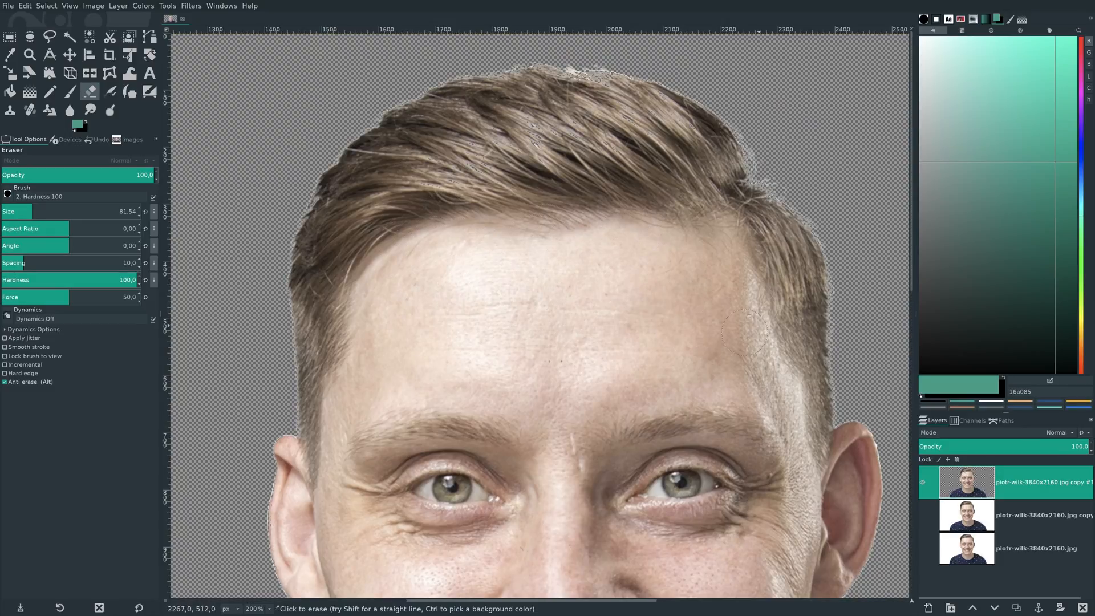
{"action": "key", "text": "shift"}
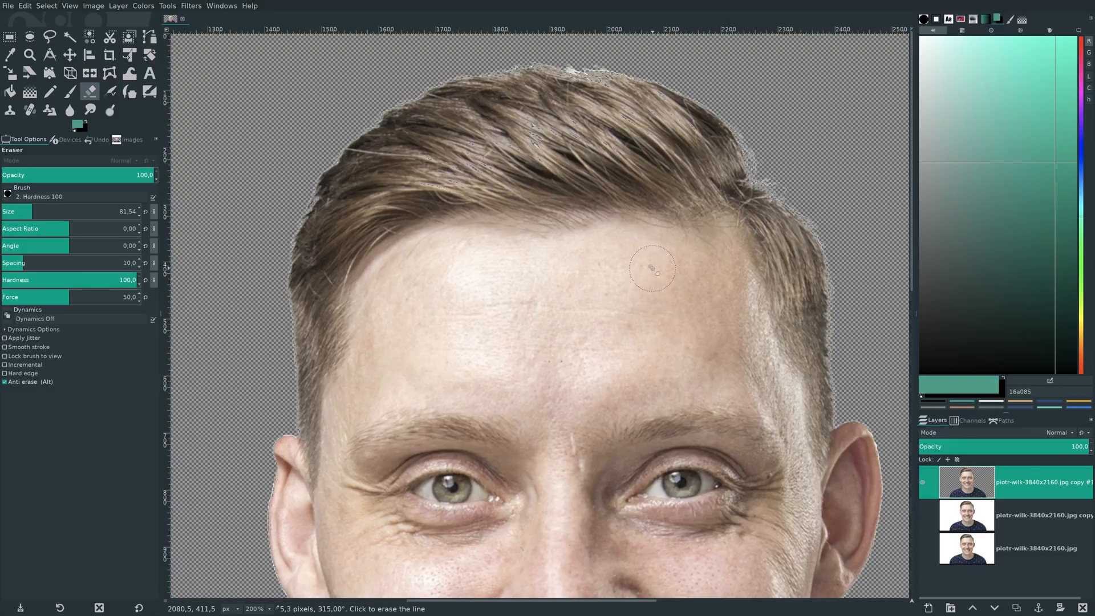
{"action": "key", "text": "shift+ctrl+j"}
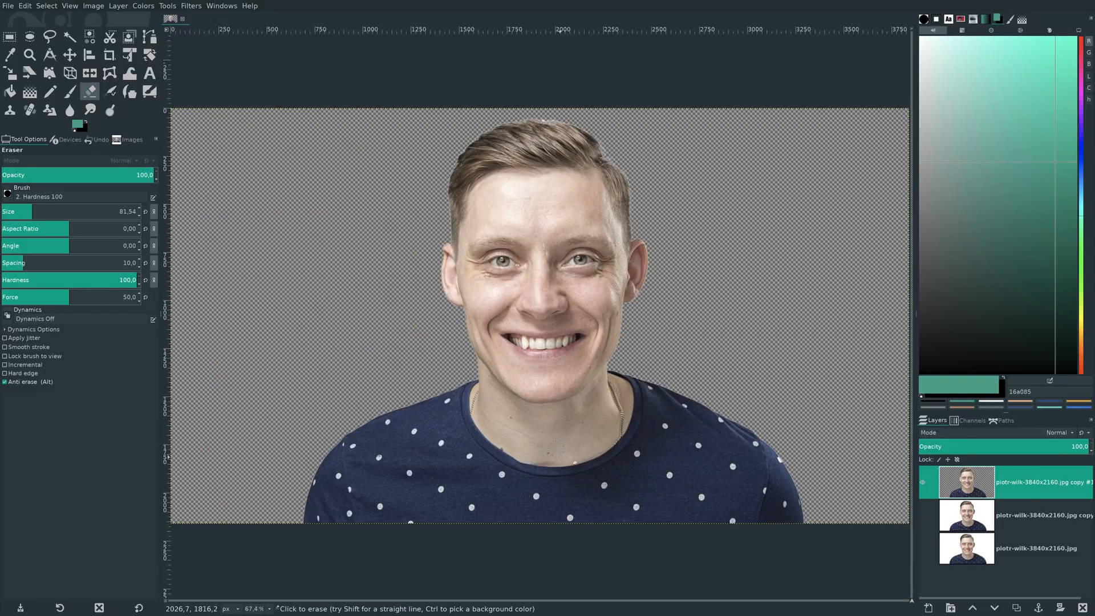
- Add a transparent 3840 × 2160 px layer below the cutout, fill it with the green foreground color and set the Eraser size to 130.79
{"action": "left_click", "coordinate": [928, 607]}
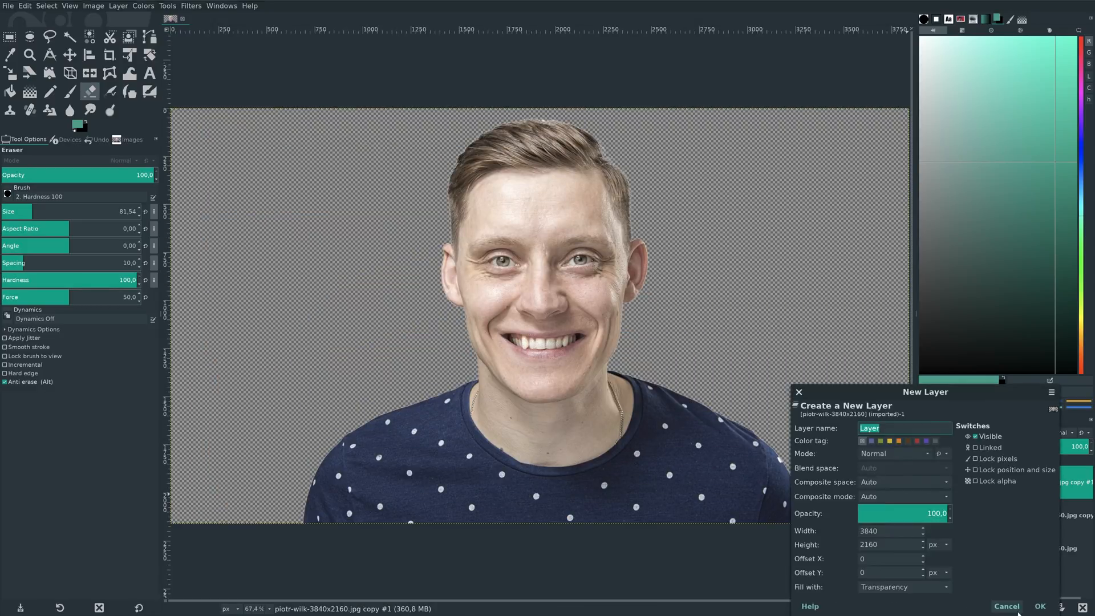
{"action": "left_click", "coordinate": [1038, 608]}
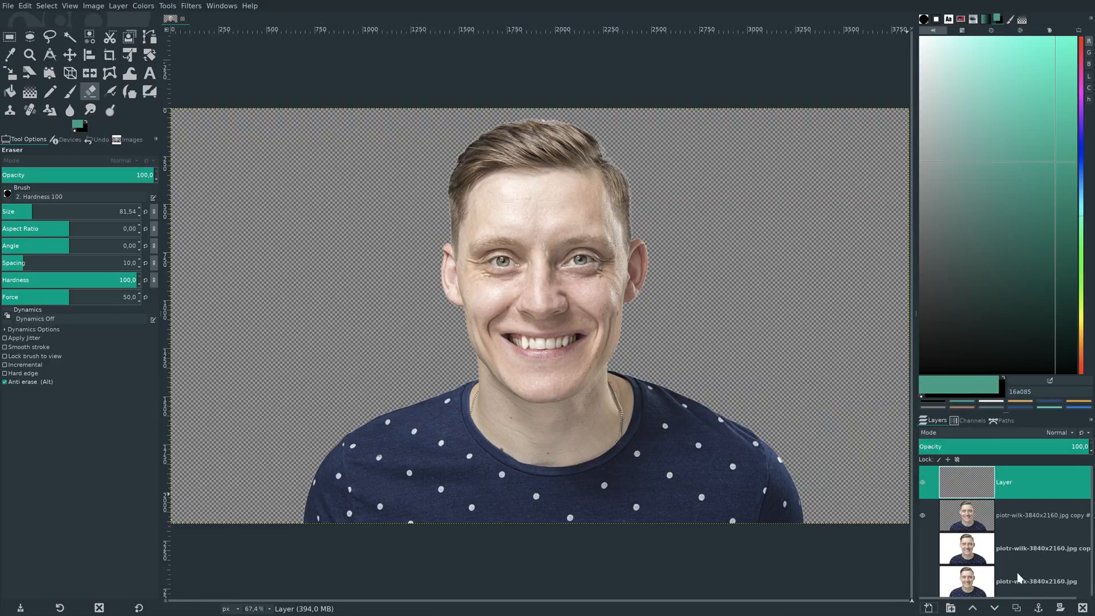
{"action": "left_click", "coordinate": [995, 607]}
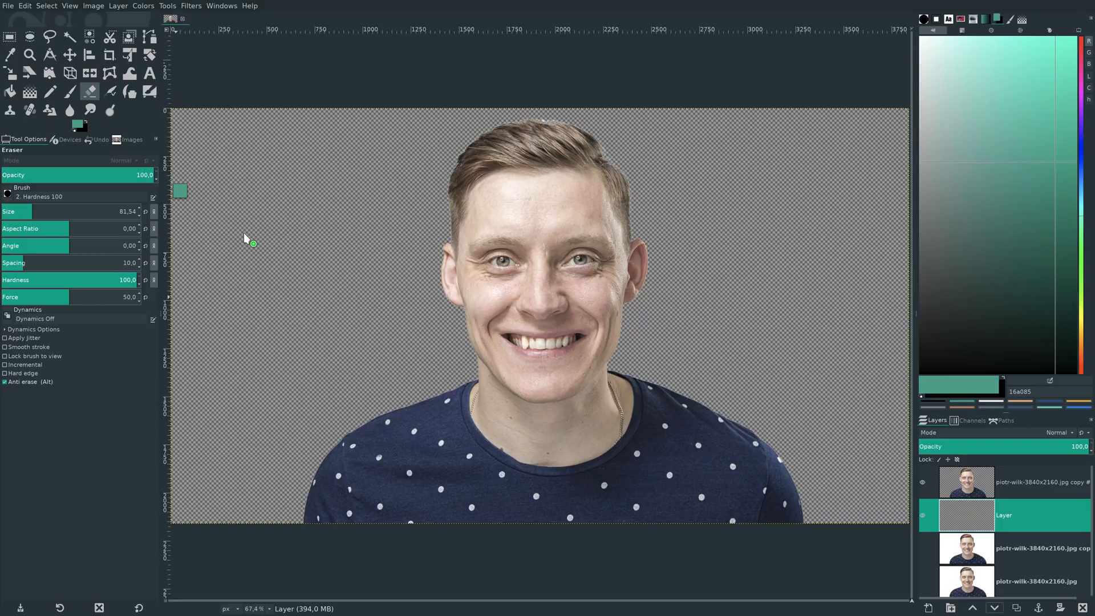
{"action": "left_click_drag", "start_coordinate": [78, 124], "coordinate": [245, 236]}
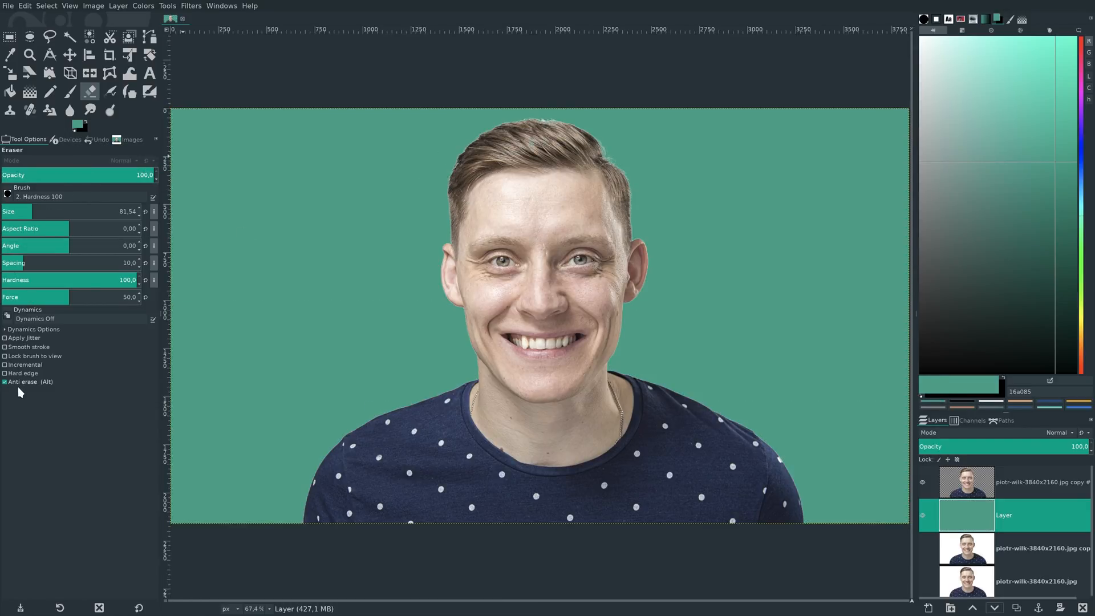
{"action": "left_click_drag", "start_coordinate": [32, 211], "coordinate": [41, 211]}
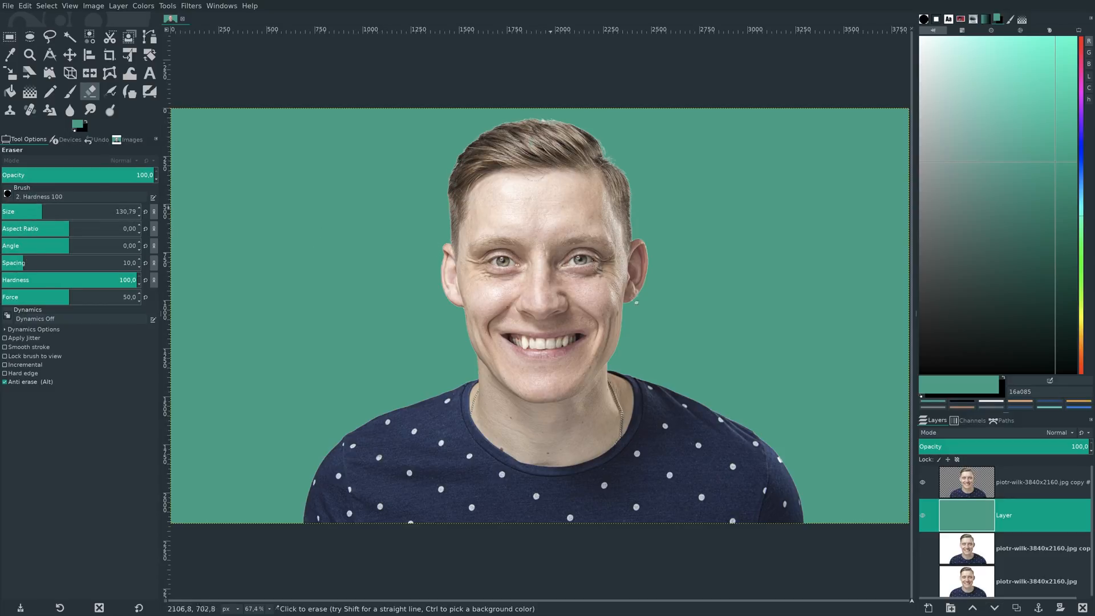
- On the cutout layer, select the light fringe around the hair by color at threshold 15, delete it and clear the selection
{"action": "left_click", "coordinate": [958, 479]}
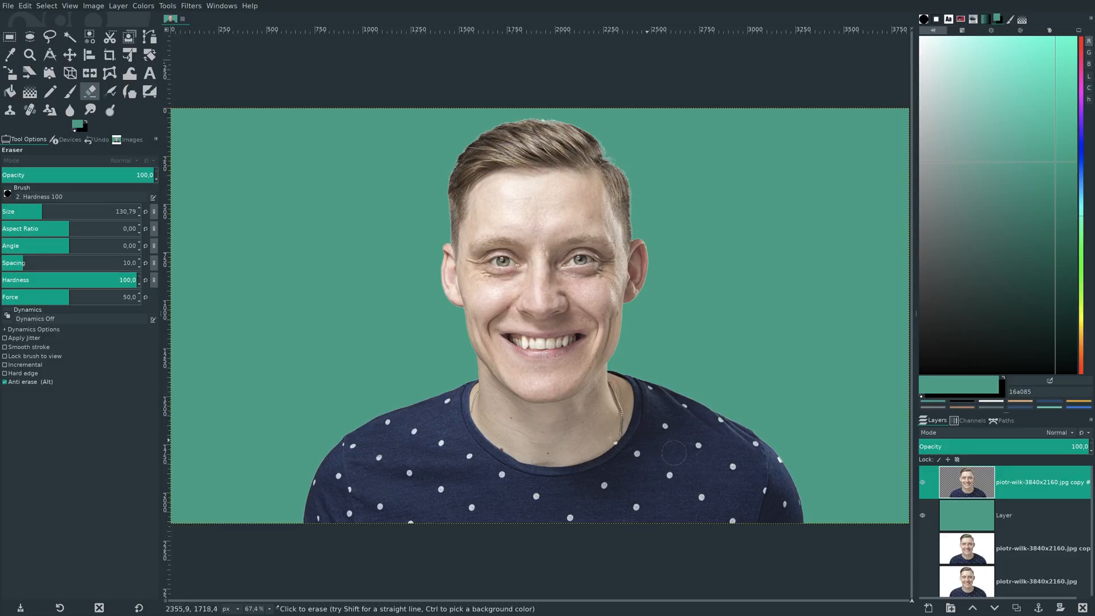
{"action": "scroll", "coordinate": [501, 415], "scroll_direction": "up", "scroll_amount": 1}
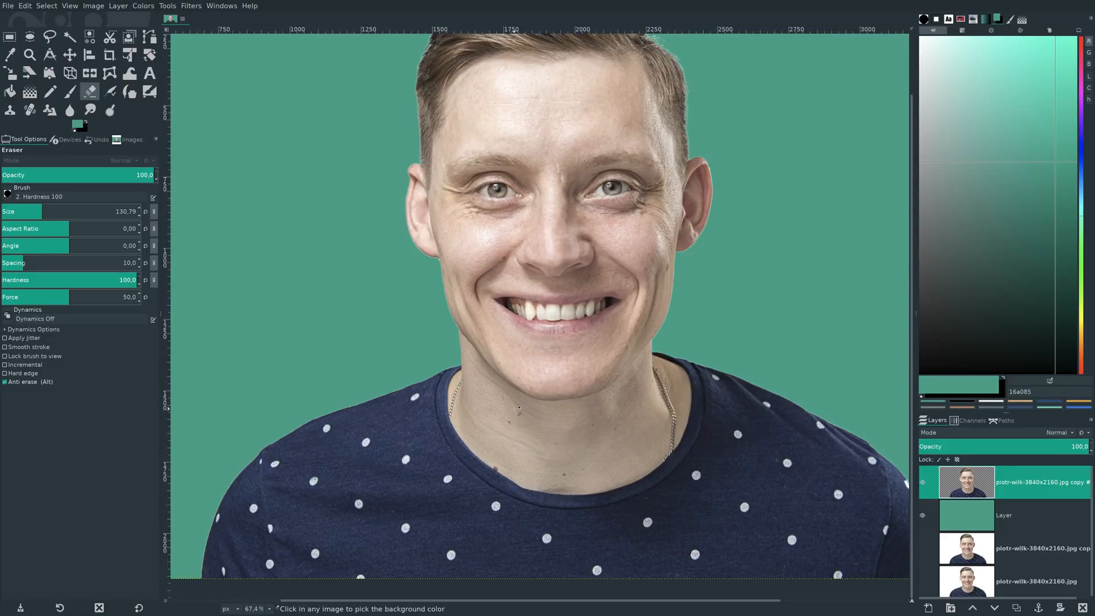
{"action": "scroll", "coordinate": [519, 408], "scroll_direction": "up", "scroll_amount": 4}
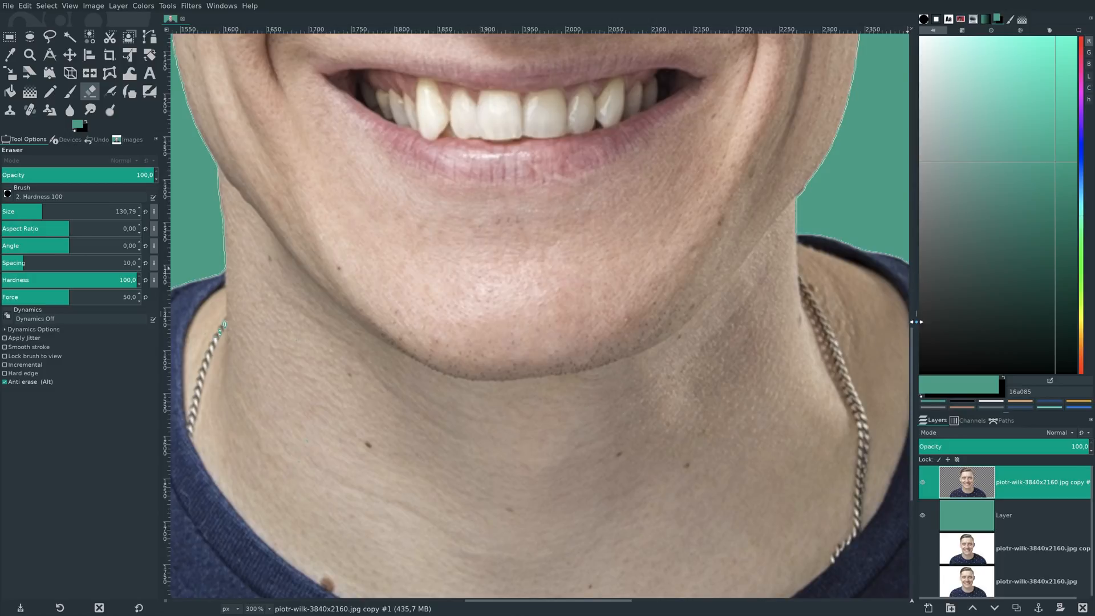
{"action": "left_click_drag", "start_coordinate": [913, 336], "coordinate": [871, 30]}
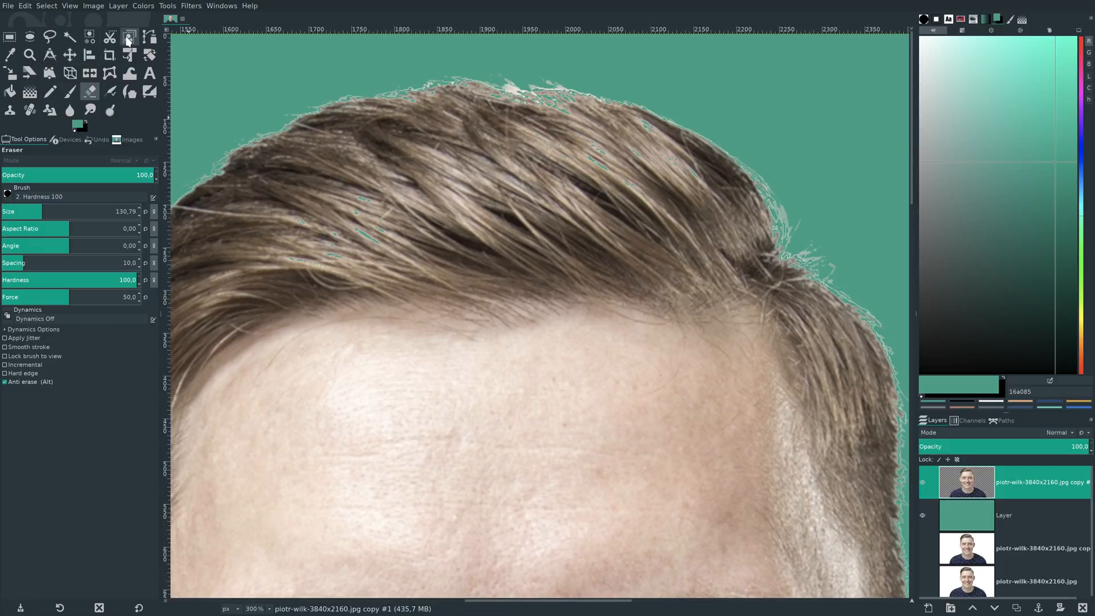
{"action": "left_click", "coordinate": [91, 37]}
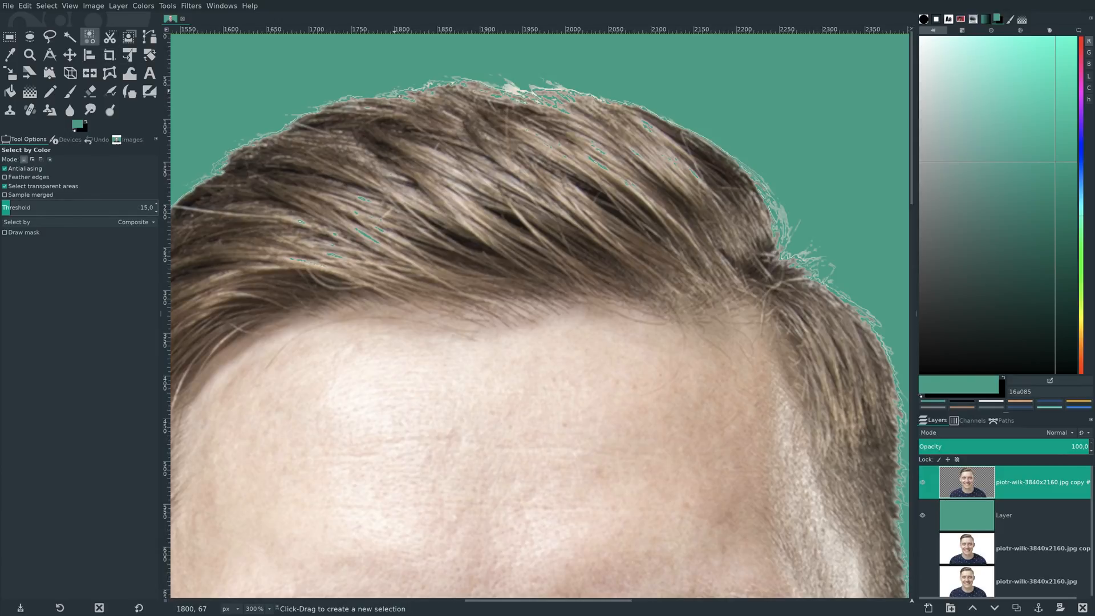
{"action": "left_click", "coordinate": [394, 91]}
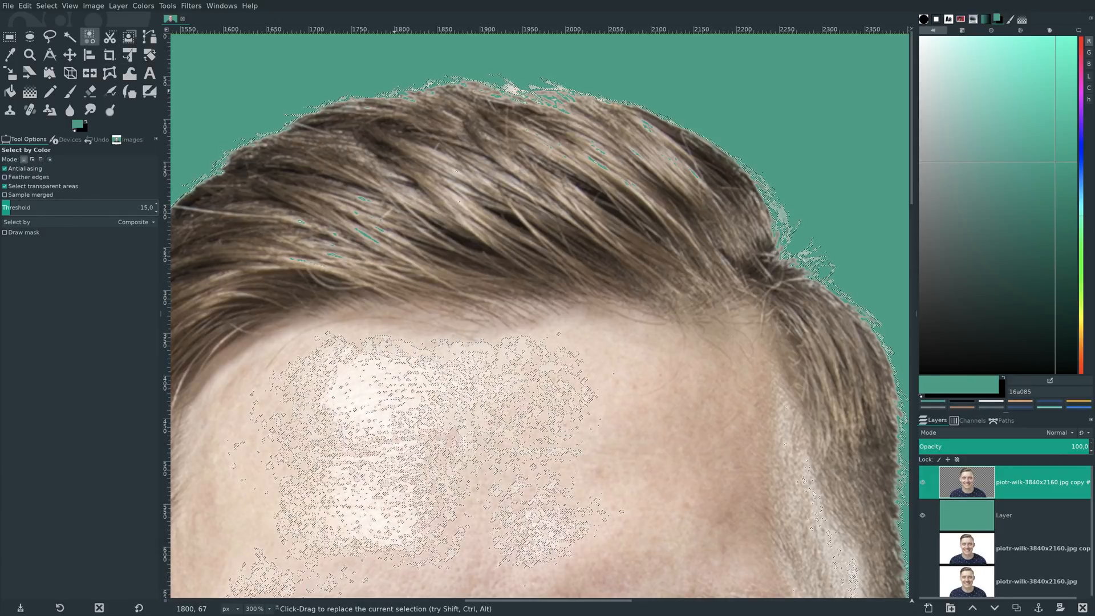
{"action": "key", "text": "Delete"}
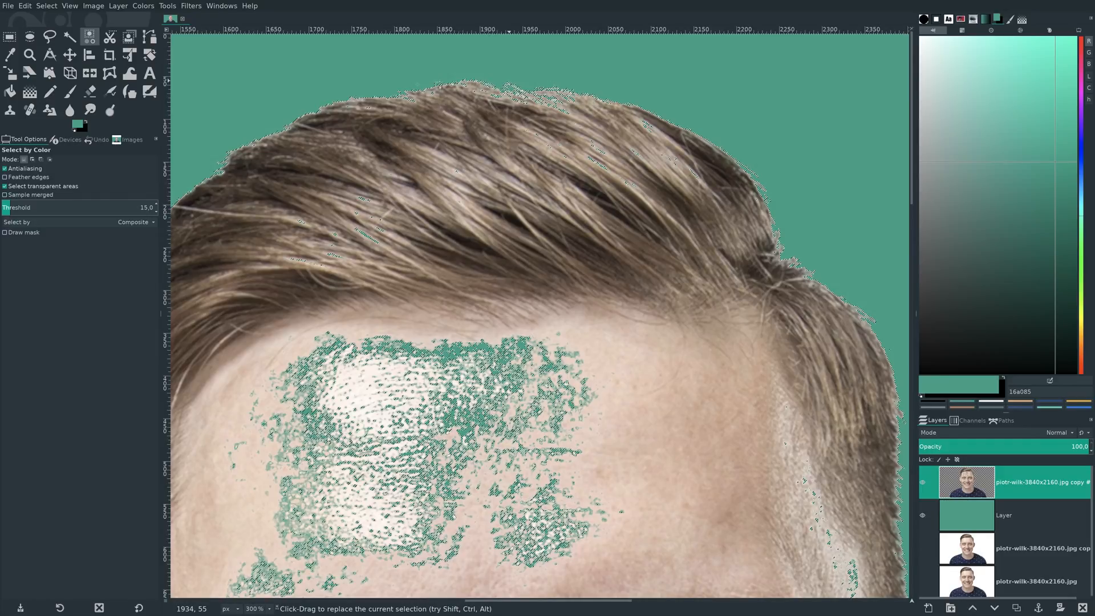
{"action": "left_click", "coordinate": [47, 6]}
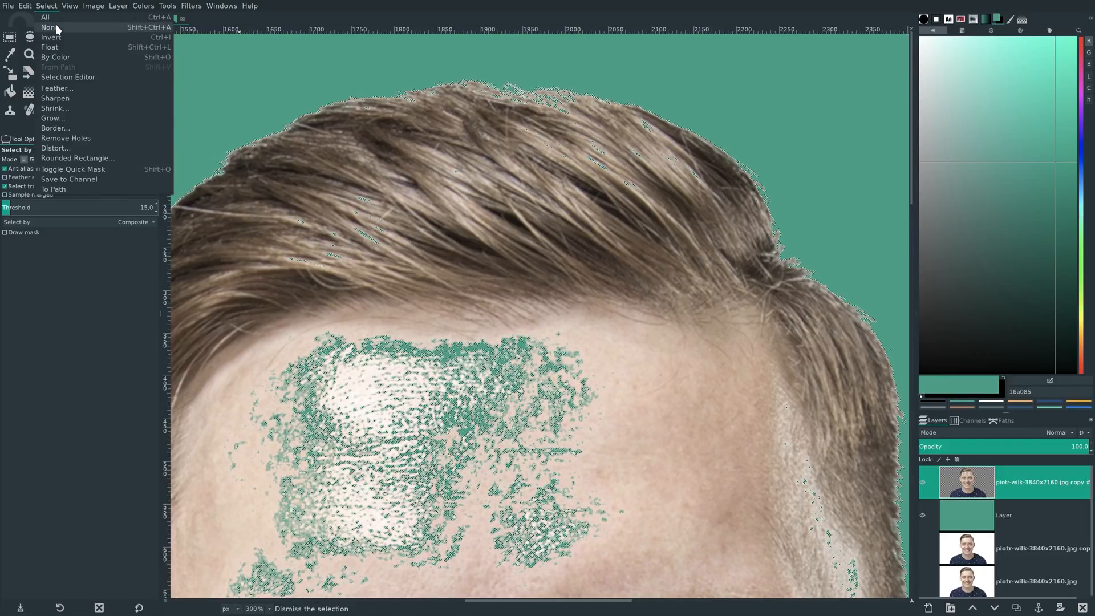
{"action": "left_click", "coordinate": [55, 26]}
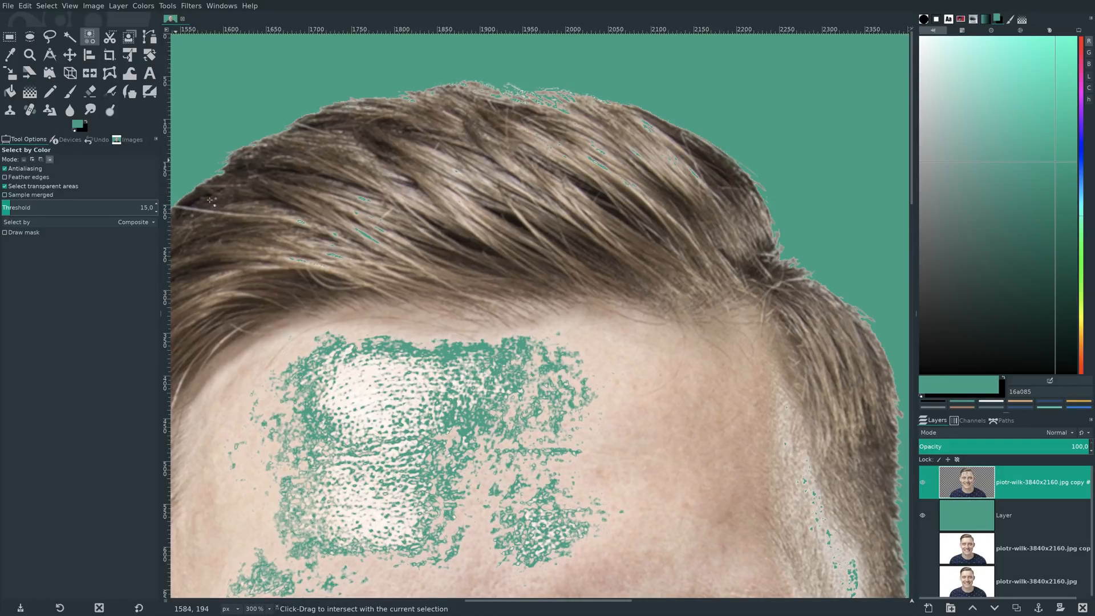
- Set the Eraser size to 173.42 and restore the erased forehead, nose, cheek, teeth and chin areas with anti-erase
{"action": "key", "text": "shift+ctrl+j"}
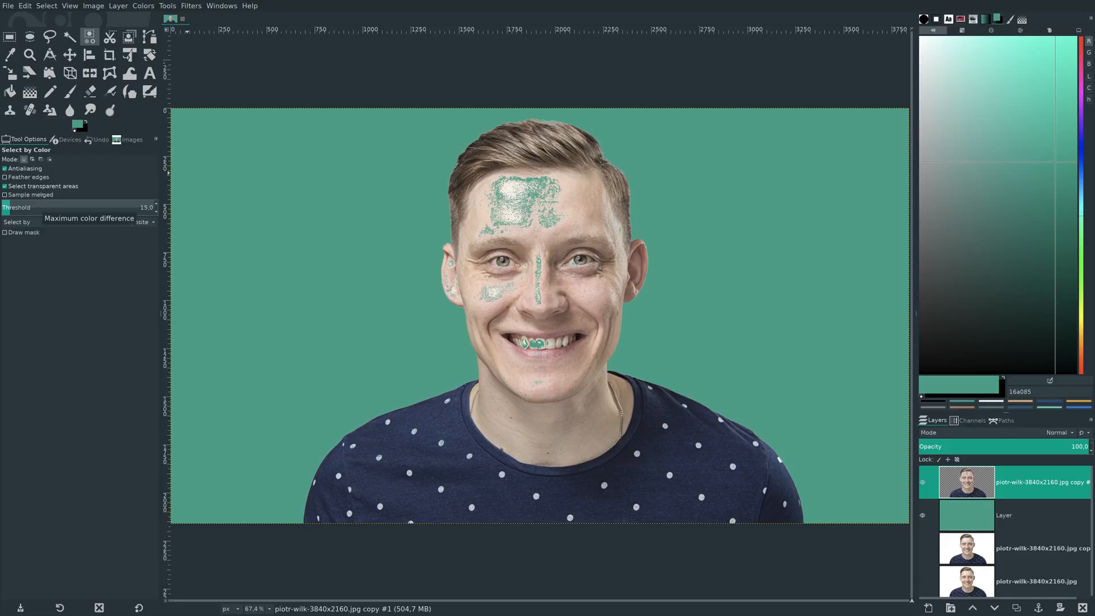
{"action": "left_click", "coordinate": [89, 91]}
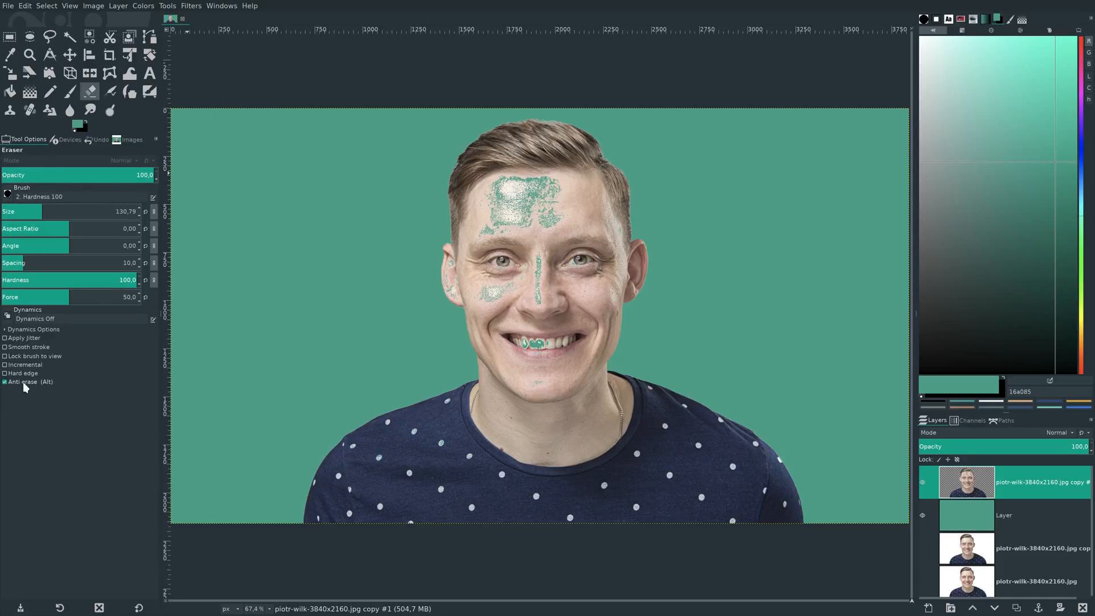
{"action": "left_click", "coordinate": [50, 209]}
{"action": "mouse_move", "coordinate": [546, 189]}
{"action": "left_mouse_down"}
{"action": "mouse_move", "coordinate": [504, 189]}
{"action": "mouse_move", "coordinate": [501, 233]}
{"action": "mouse_move", "coordinate": [548, 226]}
{"action": "mouse_move", "coordinate": [487, 200]}
{"action": "mouse_move", "coordinate": [477, 212]}
{"action": "mouse_move", "coordinate": [489, 273]}
{"action": "mouse_move", "coordinate": [501, 295]}
{"action": "mouse_move", "coordinate": [544, 282]}
{"action": "mouse_move", "coordinate": [574, 286]}
{"action": "left_mouse_up"}
{"action": "mouse_move", "coordinate": [515, 310]}
{"action": "left_mouse_down"}
{"action": "mouse_move", "coordinate": [501, 290]}
{"action": "mouse_move", "coordinate": [472, 288]}
{"action": "left_mouse_up"}
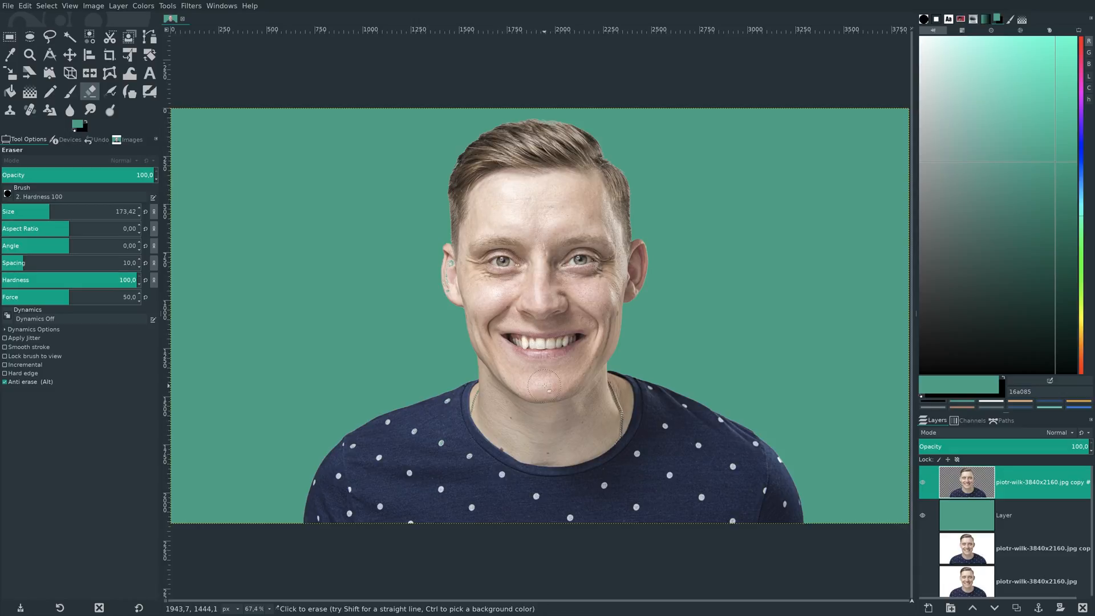
- Reduce the Eraser size to 38.60 and restore the erased spots inside the image-left ear with anti-erase
{"action": "scroll", "coordinate": [539, 427], "scroll_direction": "up", "scroll_amount": 4, "text": "ctrl"}
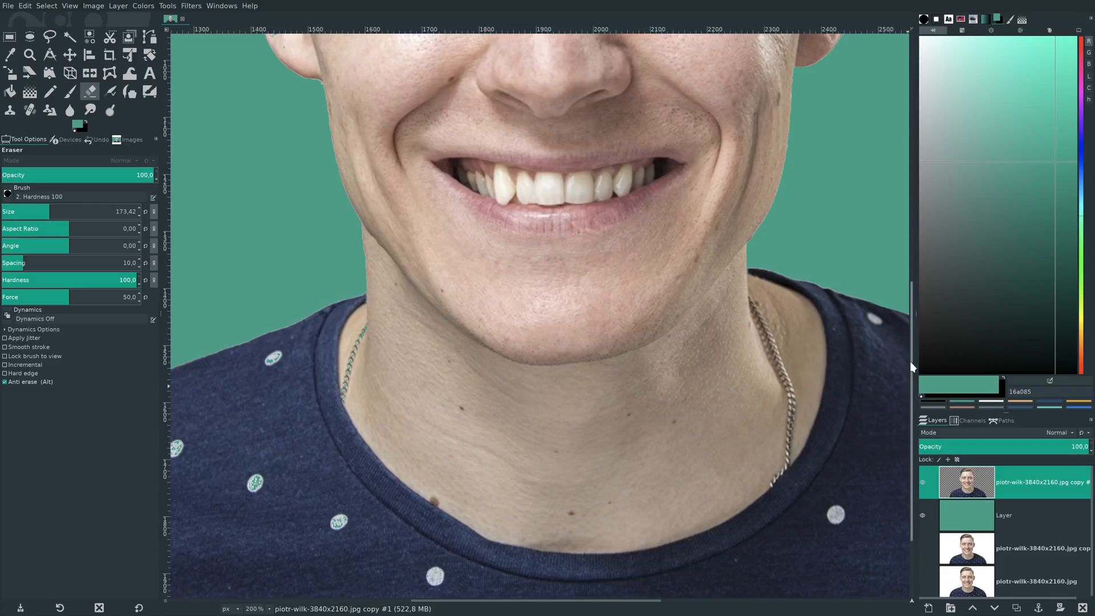
{"action": "scroll", "coordinate": [912, 363], "scroll_direction": "up", "scroll_amount": 5}
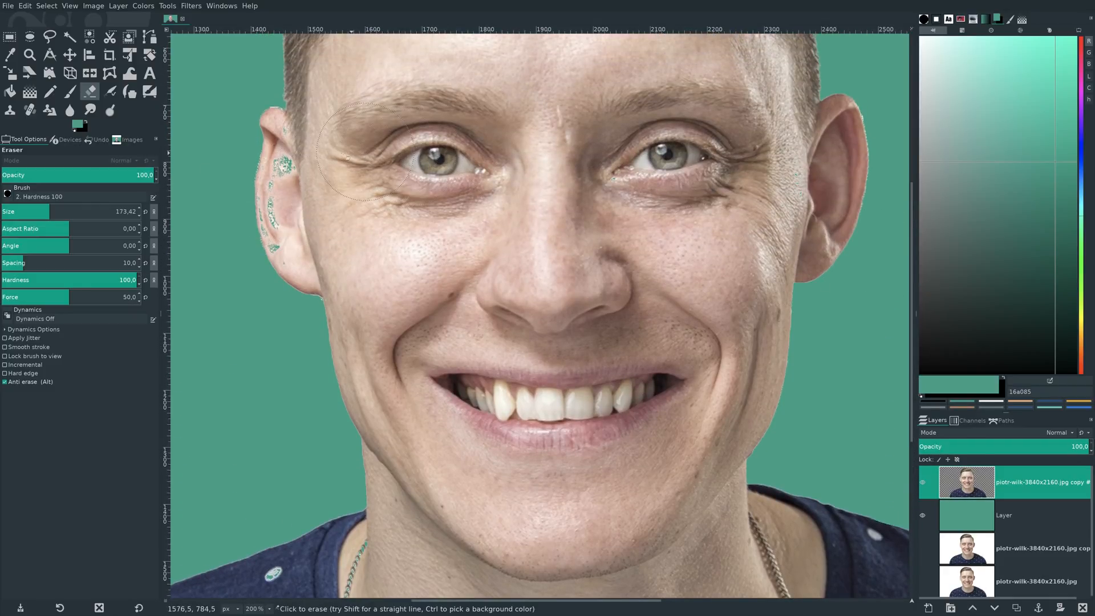
{"action": "left_click", "coordinate": [21, 210]}
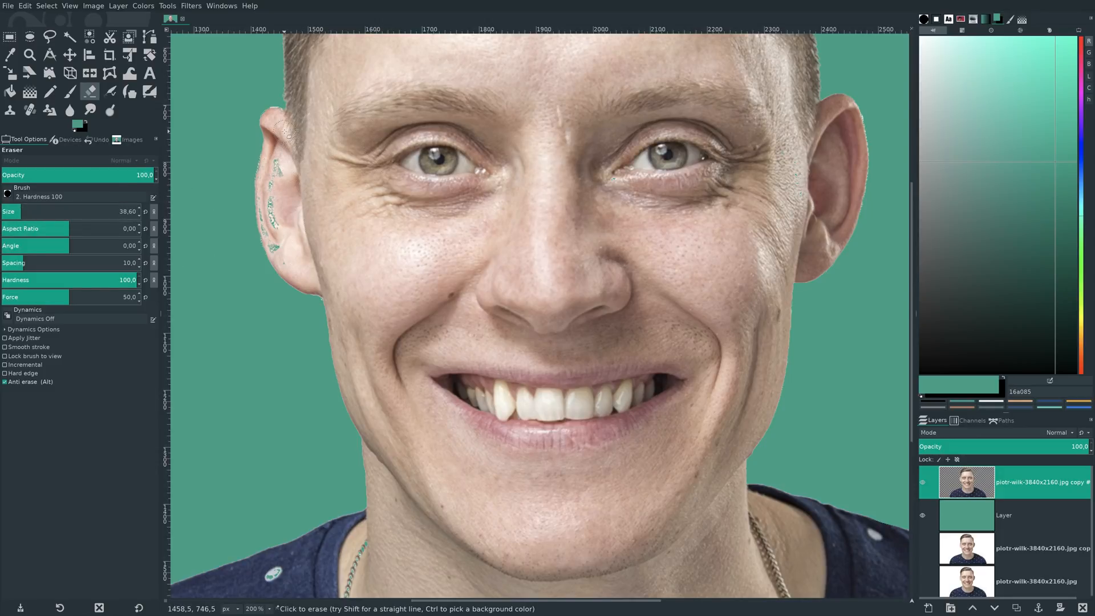
{"action": "mouse_move", "coordinate": [277, 162]}
{"action": "left_mouse_down"}
{"action": "mouse_move", "coordinate": [268, 230]}
{"action": "mouse_move", "coordinate": [277, 244]}
{"action": "mouse_move", "coordinate": [282, 230]}
{"action": "mouse_move", "coordinate": [292, 264]}
{"action": "left_mouse_up"}
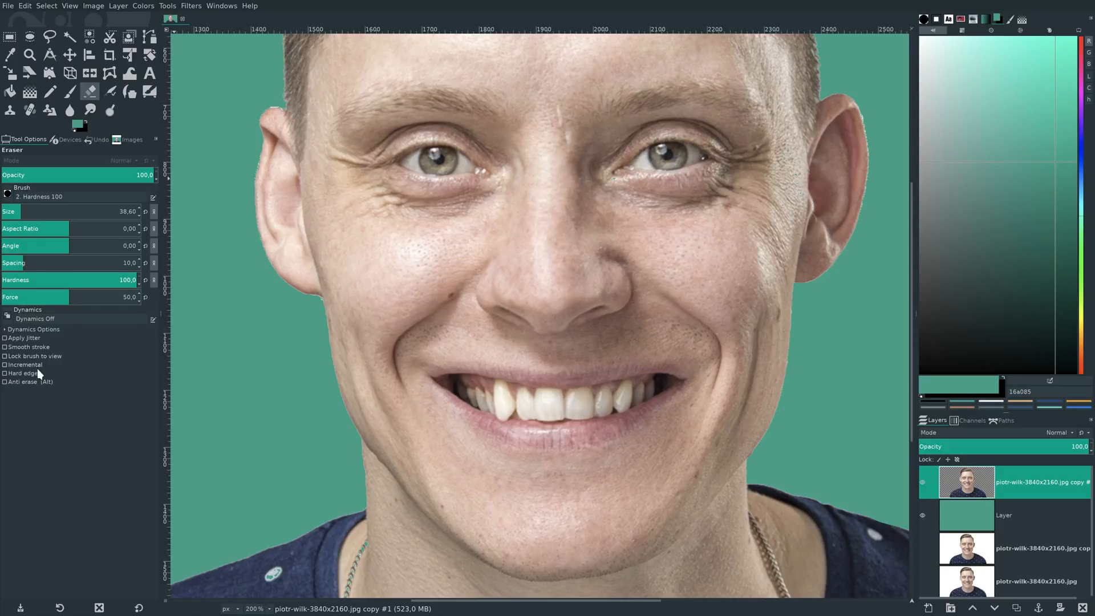
- Turn off anti-erase, select the green background layer and open its Curves adjustment
{"action": "left_click", "coordinate": [32, 382]}
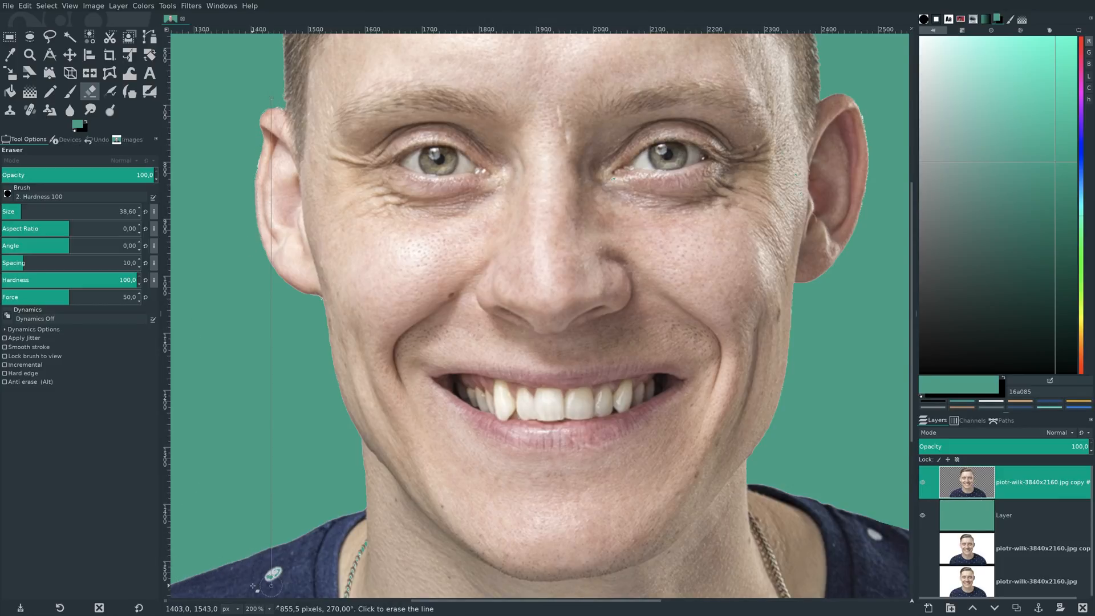
{"action": "key", "text": "ctrl+shift+j"}
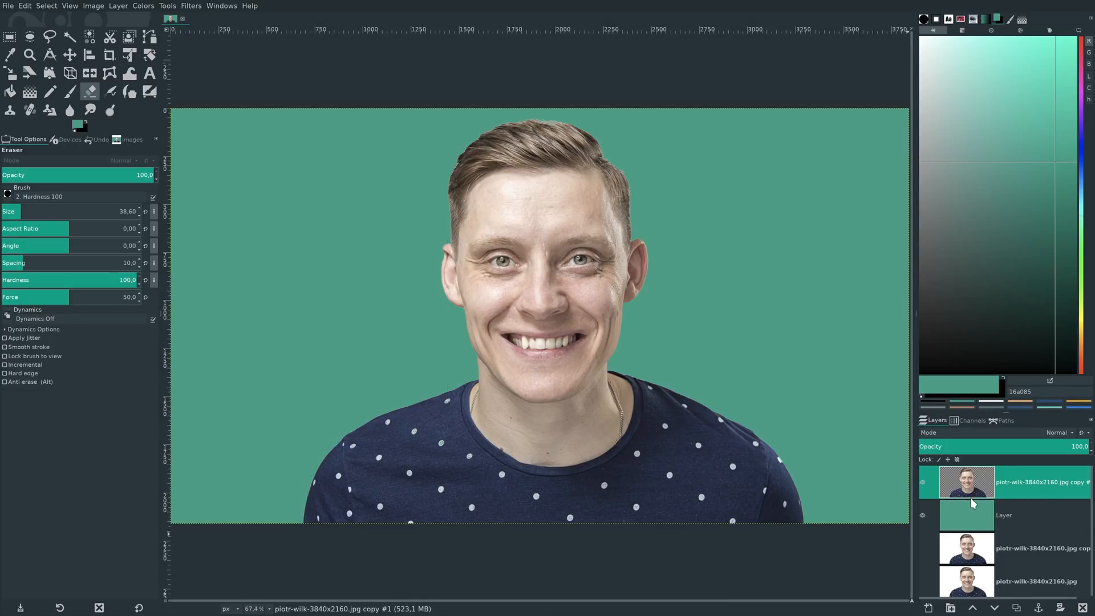
{"action": "left_click", "coordinate": [973, 513]}
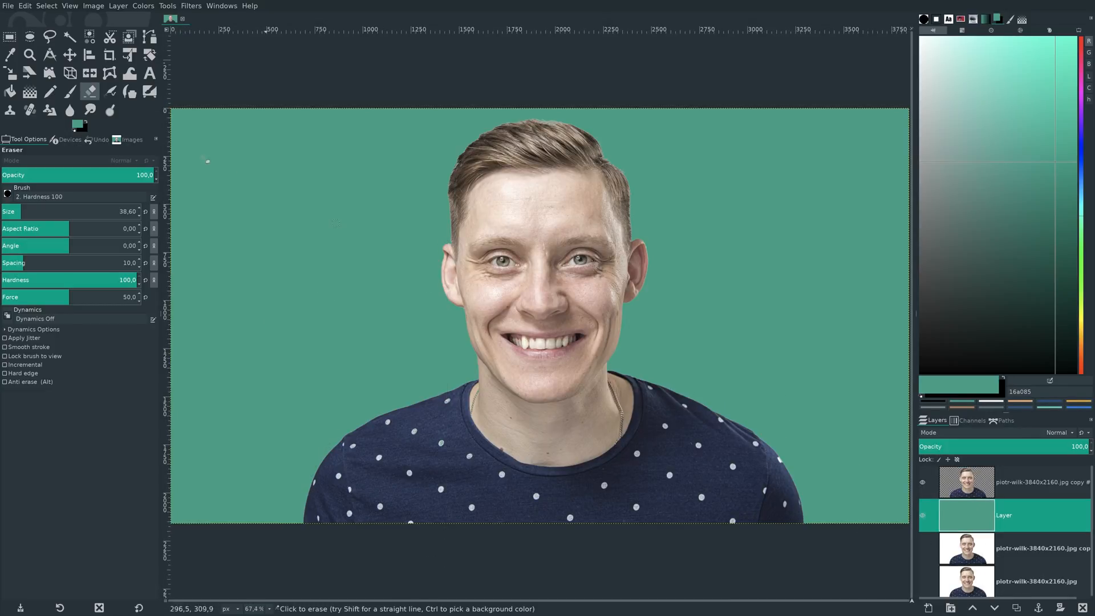
{"action": "left_click", "coordinate": [142, 7]}
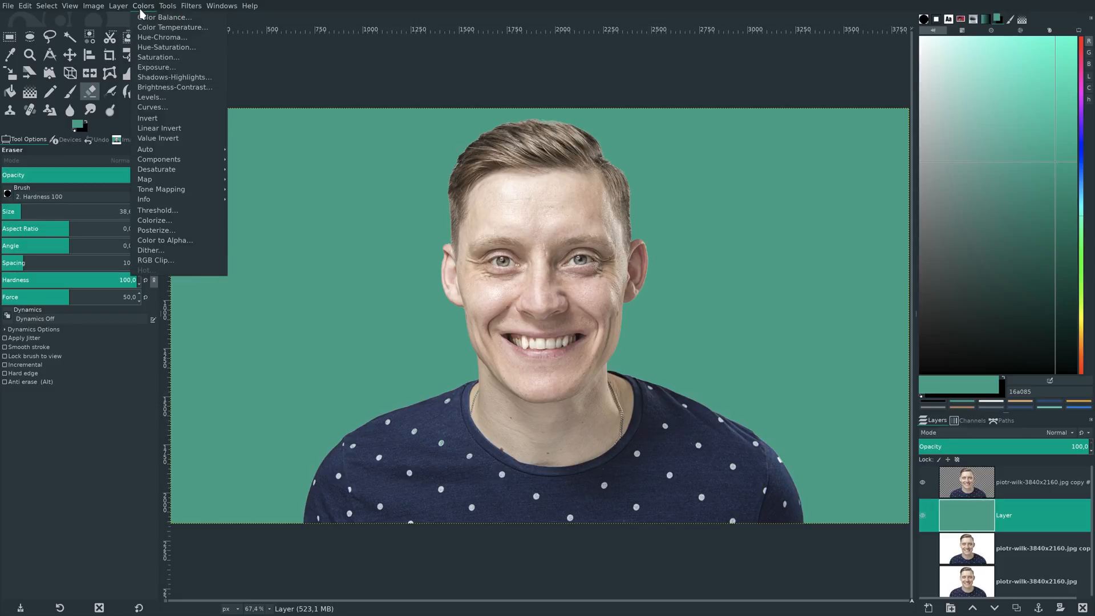
{"action": "left_click", "coordinate": [149, 108]}
{"action": "left_click_drag", "start_coordinate": [114, 321], "coordinate": [114, 289]}
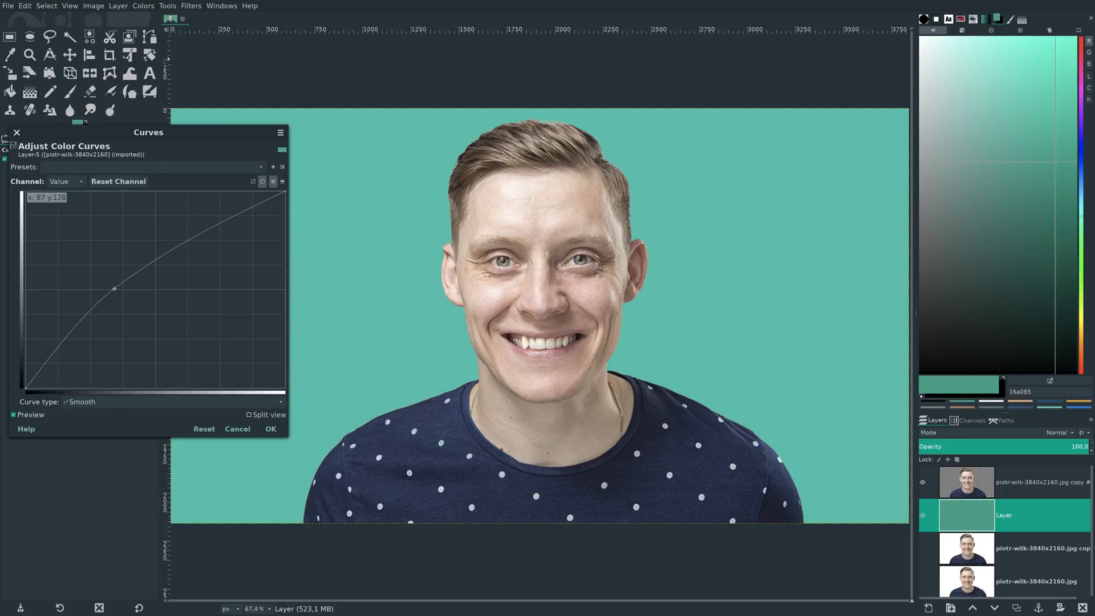
{"action": "left_click_drag", "start_coordinate": [117, 294], "coordinate": [158, 355]}
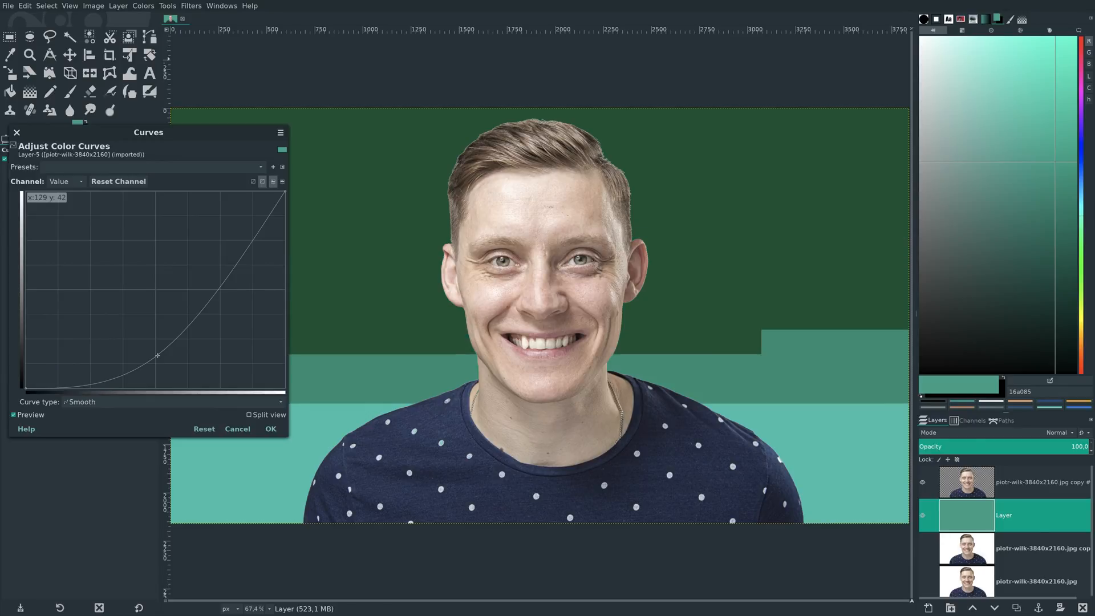
{"action": "left_click_drag", "start_coordinate": [157, 338], "coordinate": [150, 277]}
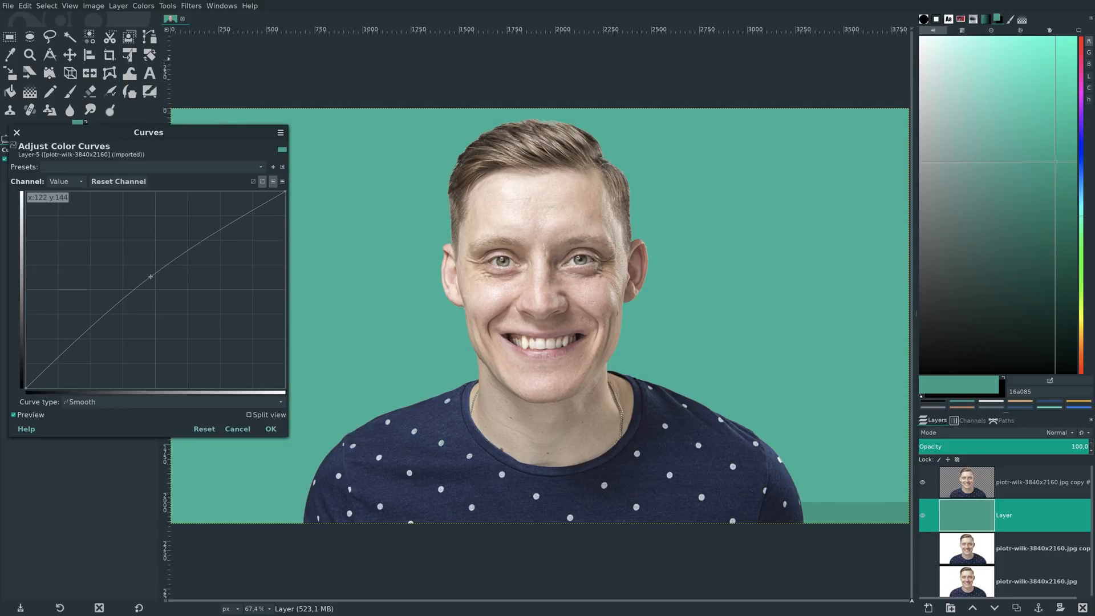
{"action": "left_click", "coordinate": [194, 428]}
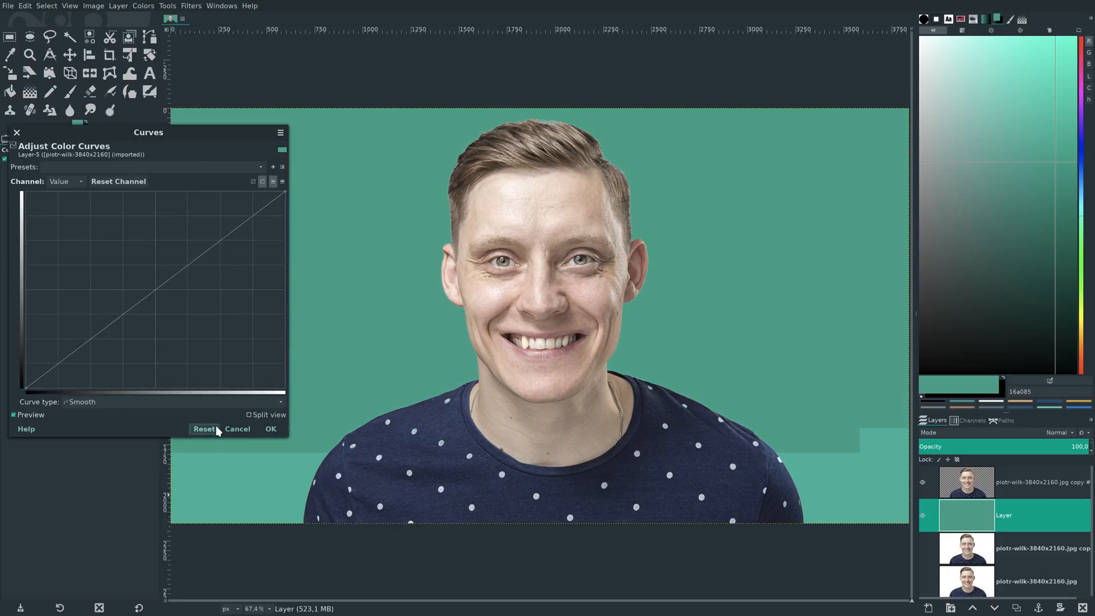
- Brighten the green background layer by raising the middle of its Value curve, apply it and return to the Eraser
{"action": "left_click_drag", "start_coordinate": [140, 300], "coordinate": [144, 273]}
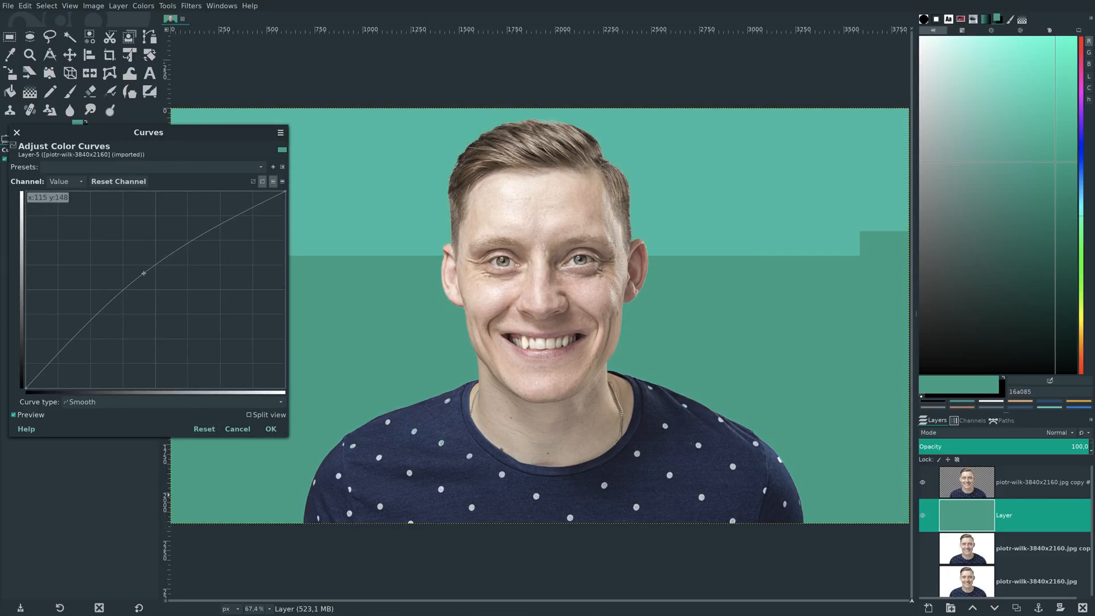
{"action": "left_click", "coordinate": [259, 432]}
{"action": "key", "text": "shift+e"}
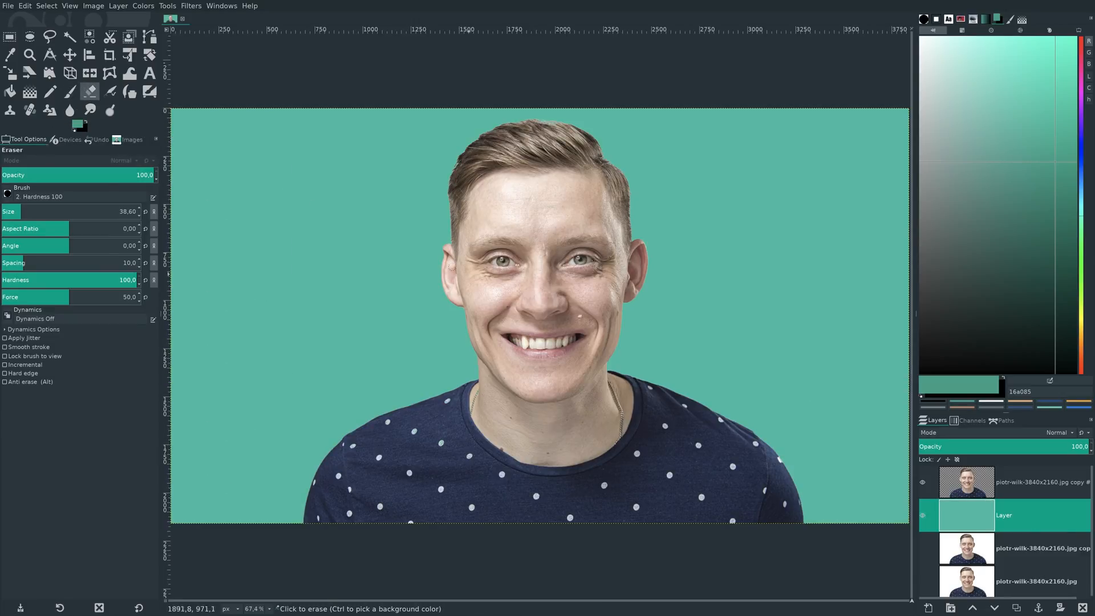
- Make the man's cutout layer active for detailed retouching around the hair and forehead
{"action": "left_click", "coordinate": [270, 608]}
{"action": "left_click", "coordinate": [432, 464]}
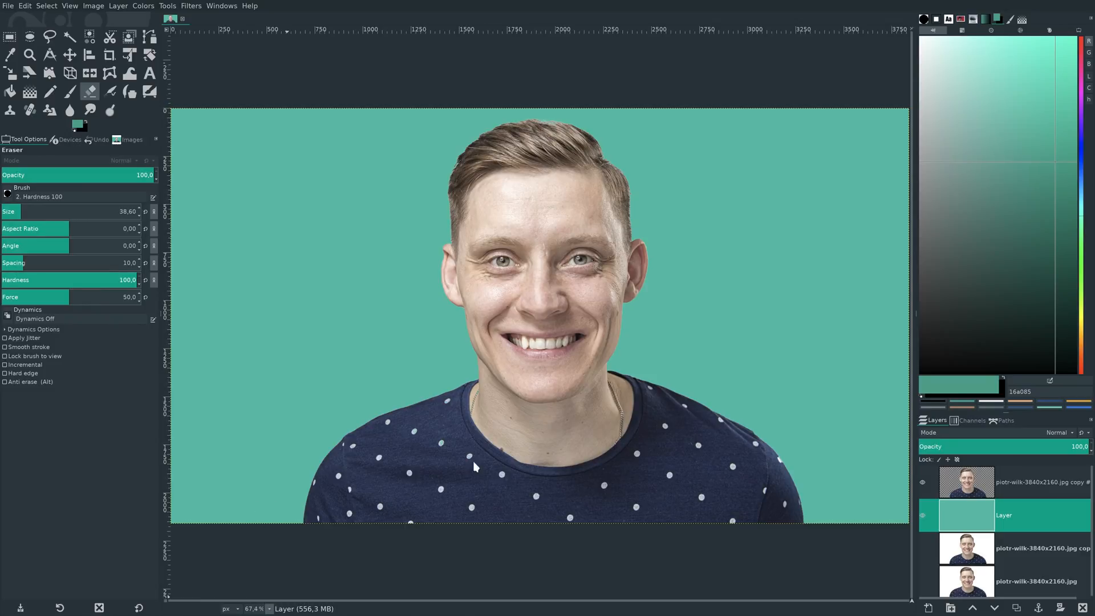
{"action": "key", "text": "3"}
{"action": "scroll", "coordinate": [544, 462], "scroll_direction": "up", "scroll_amount": 15}
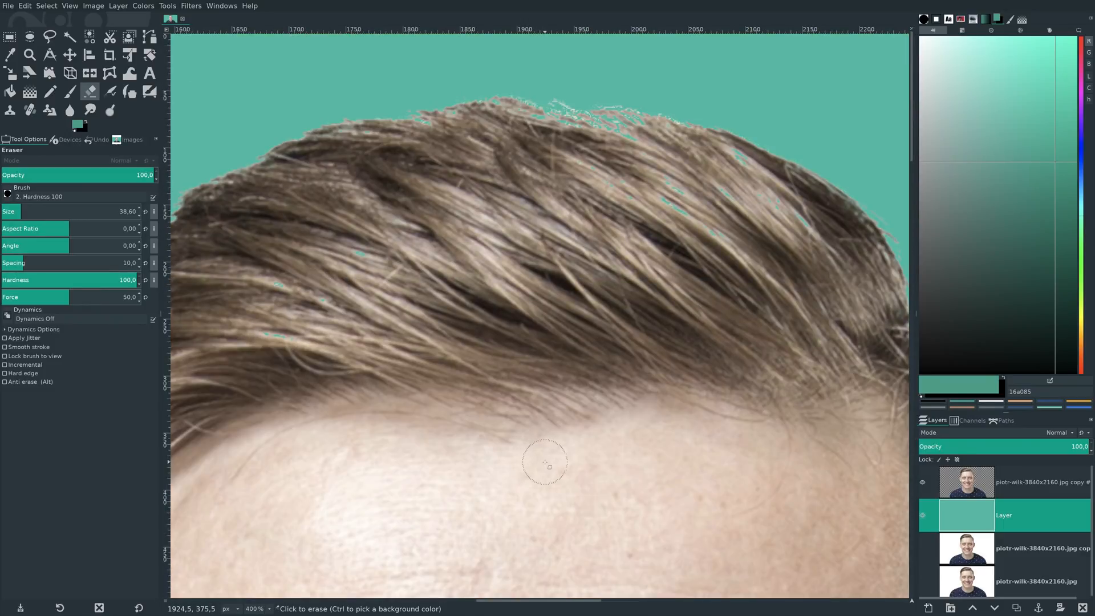
{"action": "scroll", "coordinate": [544, 462], "scroll_direction": "down", "scroll_amount": 3}
{"action": "left_click", "coordinate": [981, 493]}
{"action": "mouse_move", "coordinate": [691, 477]}
{"action": "left_mouse_down"}
{"action": "mouse_move", "coordinate": [576, 480]}
{"action": "mouse_move", "coordinate": [655, 489]}
{"action": "left_mouse_up"}
{"action": "left_click", "coordinate": [25, 5]}
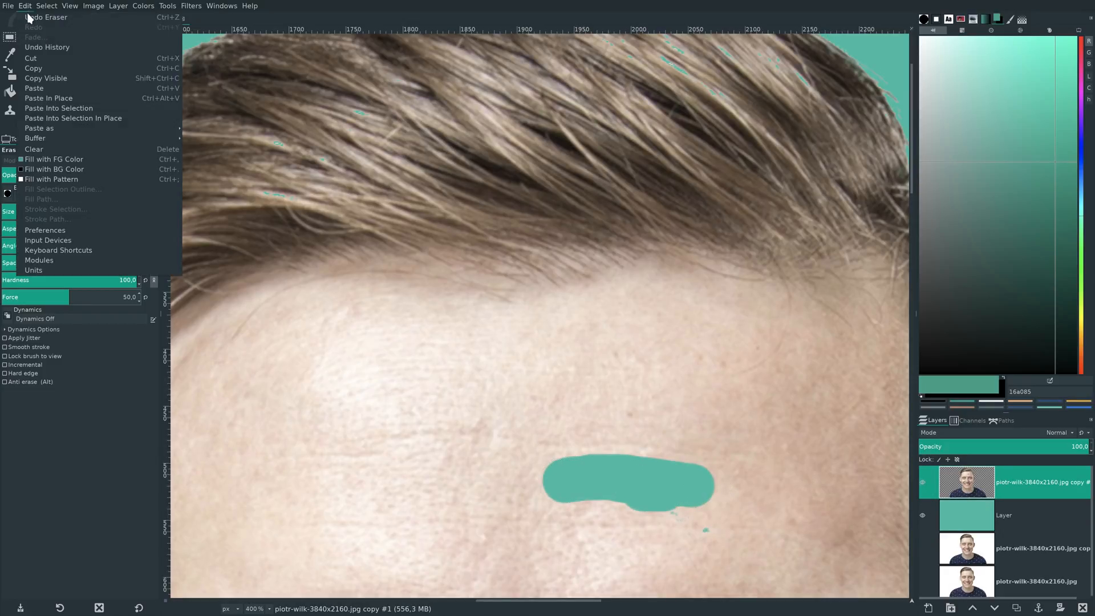
{"action": "left_click", "coordinate": [31, 18]}
- Turn on anti-erase and restore the small erased spots on the forehead and in the hair
{"action": "left_click", "coordinate": [41, 381]}
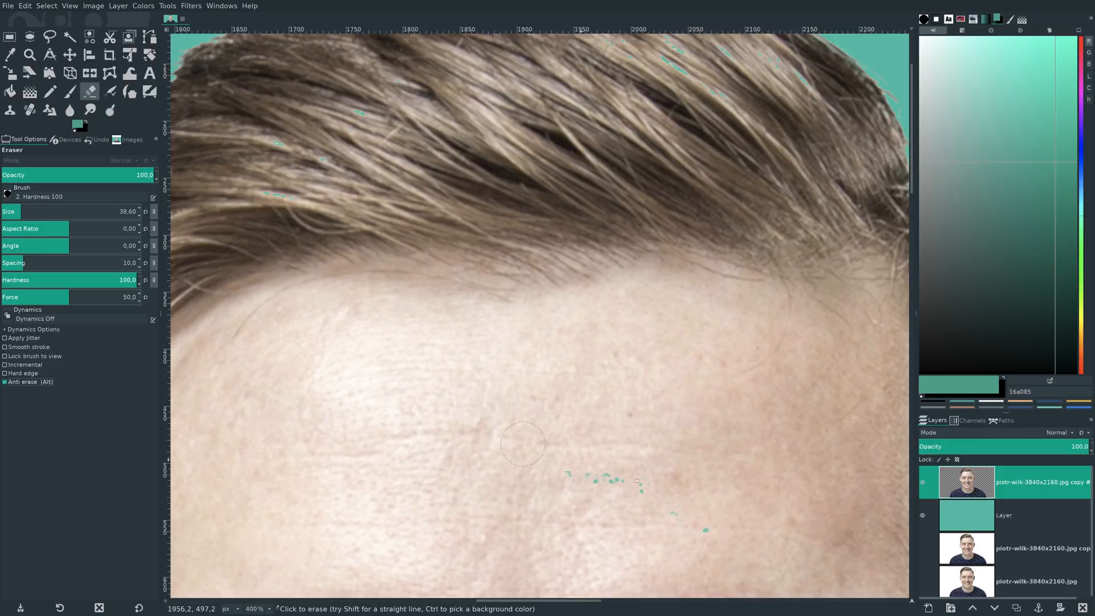
{"action": "left_click_drag", "start_coordinate": [658, 492], "coordinate": [680, 546]}
{"action": "scroll", "coordinate": [687, 488], "scroll_direction": "up", "scroll_amount": 5}
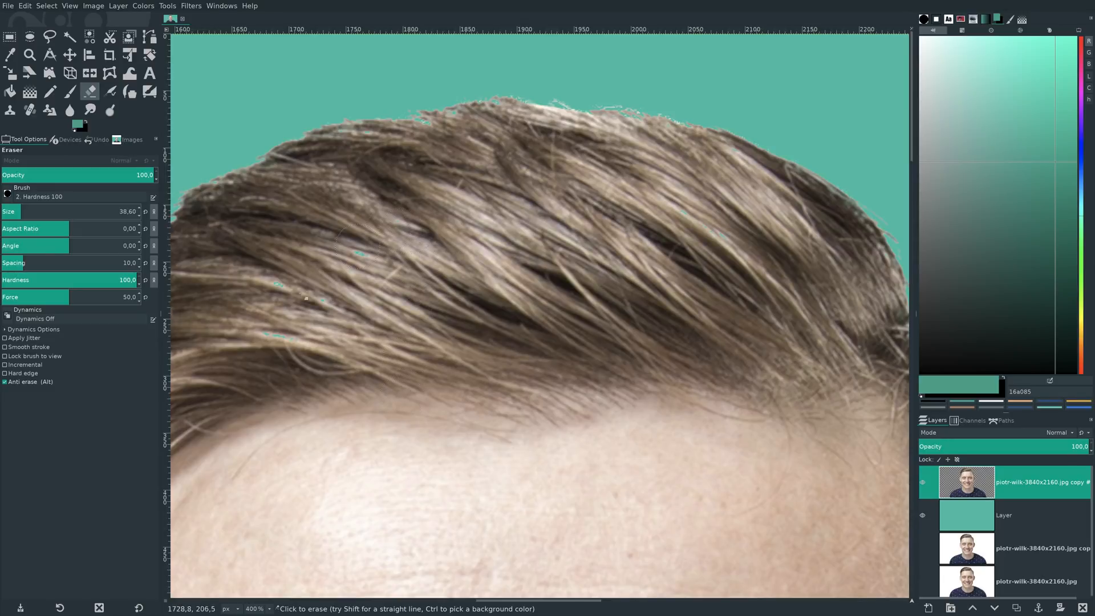
{"action": "scroll", "coordinate": [551, 355], "scroll_direction": "down", "scroll_amount": 10}
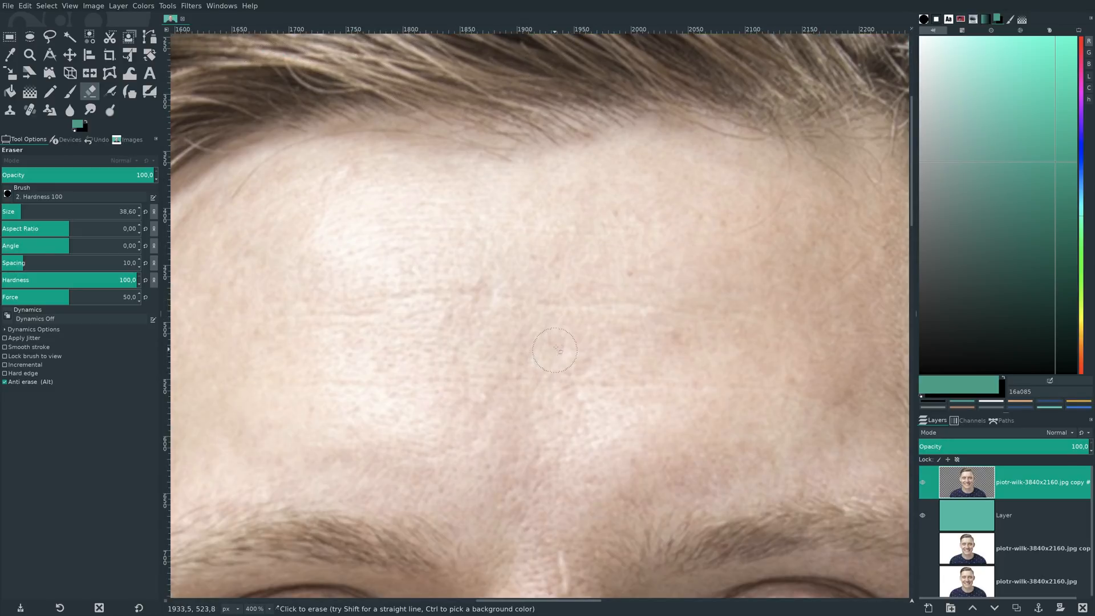
- Examine the face, image-right ear, neck and shirt at 400% for remaining erased spots
{"action": "scroll", "coordinate": [570, 347], "scroll_direction": "down", "scroll_amount": 5}
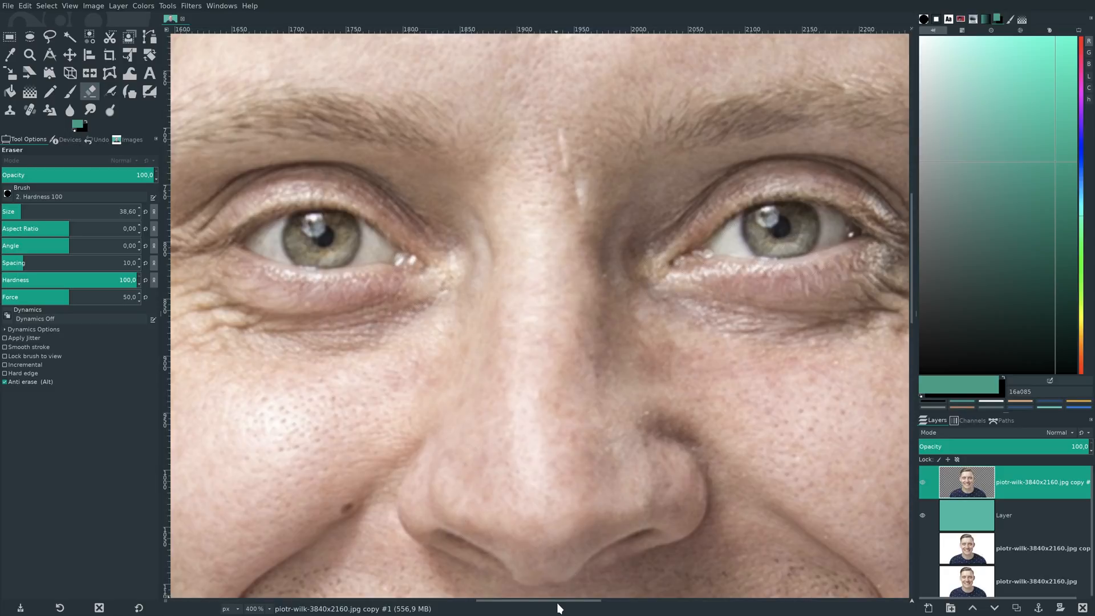
{"action": "left_click_drag", "start_coordinate": [561, 601], "coordinate": [589, 596]}
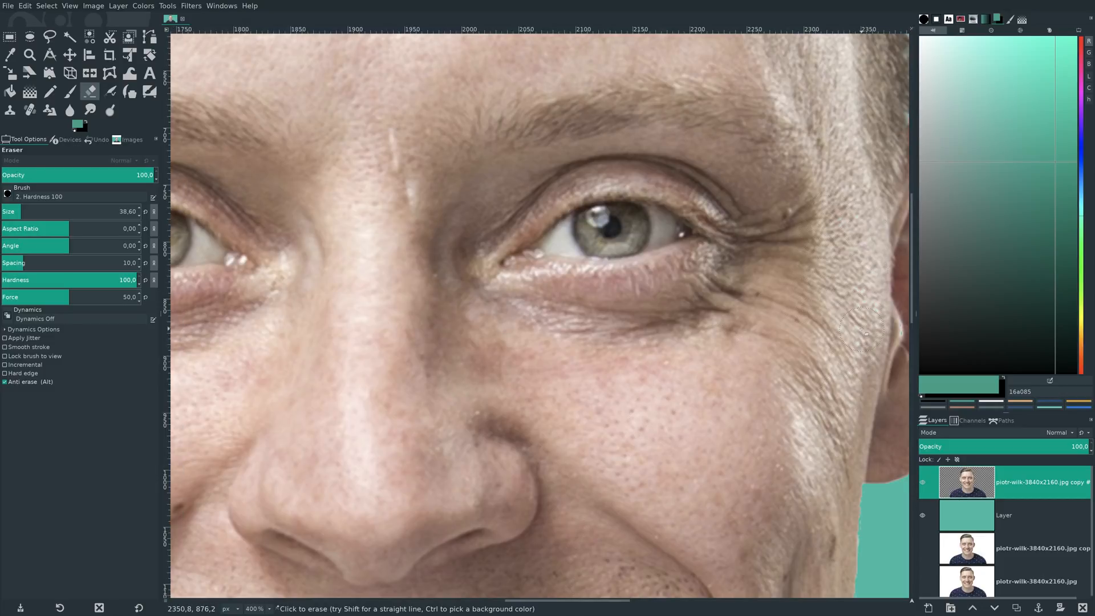
{"action": "scroll", "coordinate": [777, 372], "scroll_direction": "up", "scroll_amount": 10}
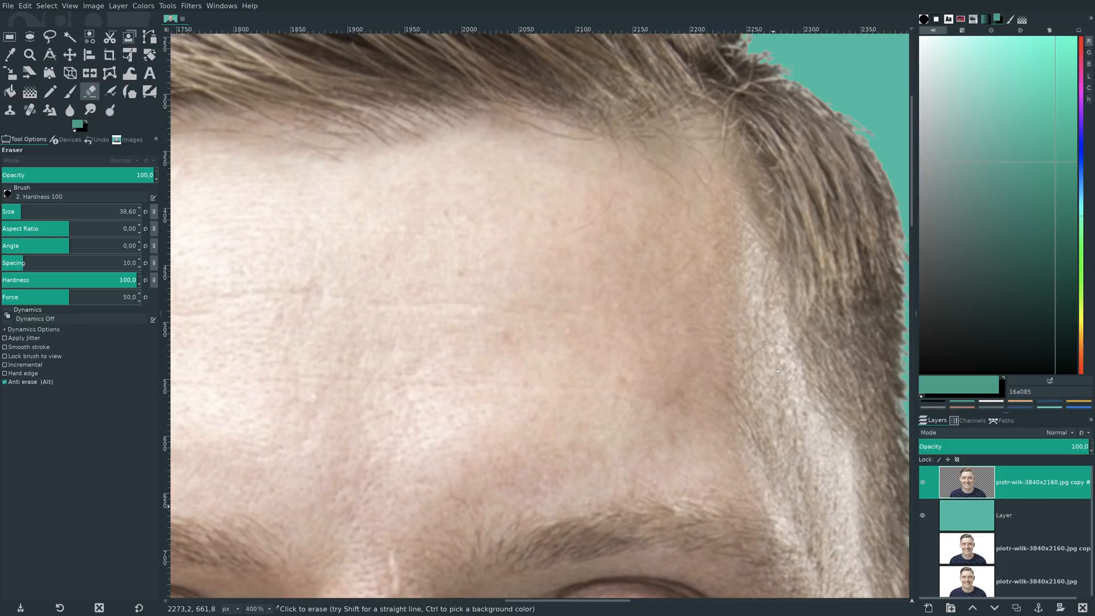
{"action": "scroll", "coordinate": [675, 401], "scroll_direction": "down", "scroll_amount": 10}
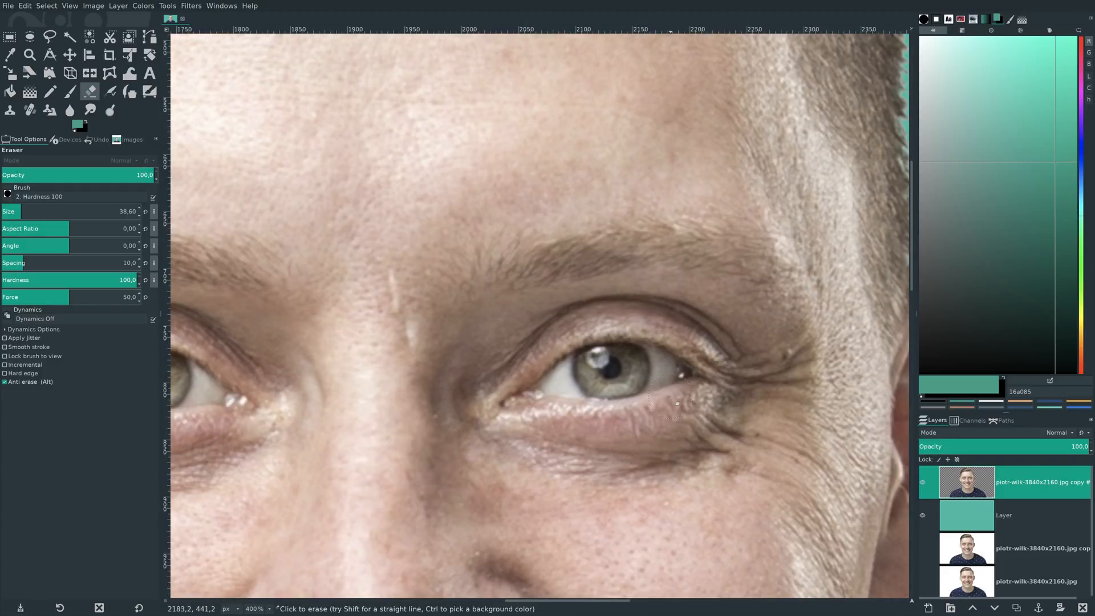
{"action": "scroll", "coordinate": [679, 408], "scroll_direction": "down", "scroll_amount": 5}
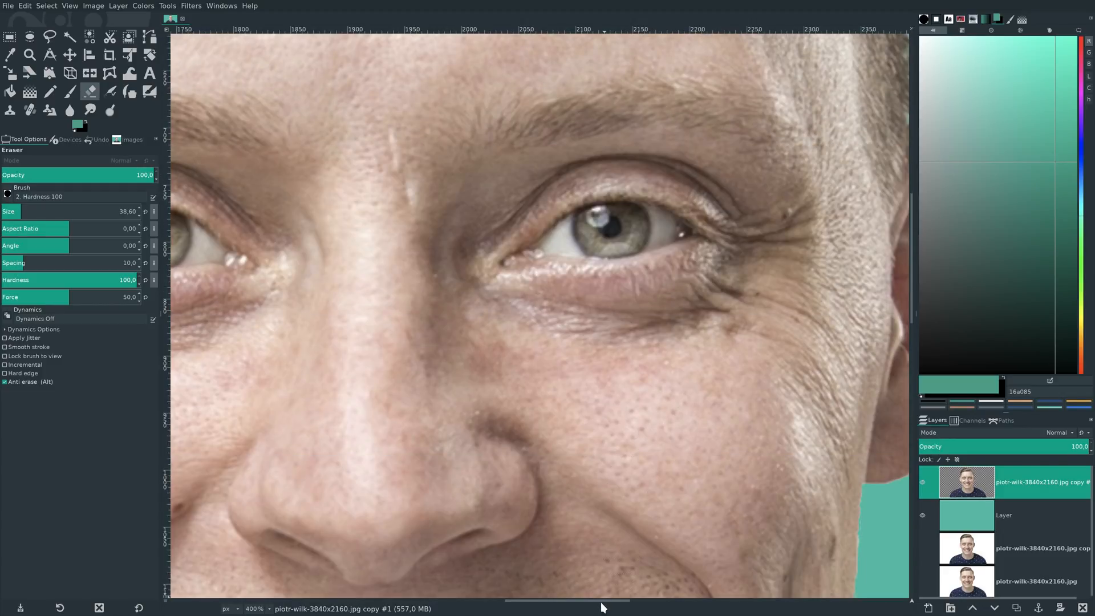
{"action": "left_click_drag", "start_coordinate": [605, 602], "coordinate": [646, 605]}
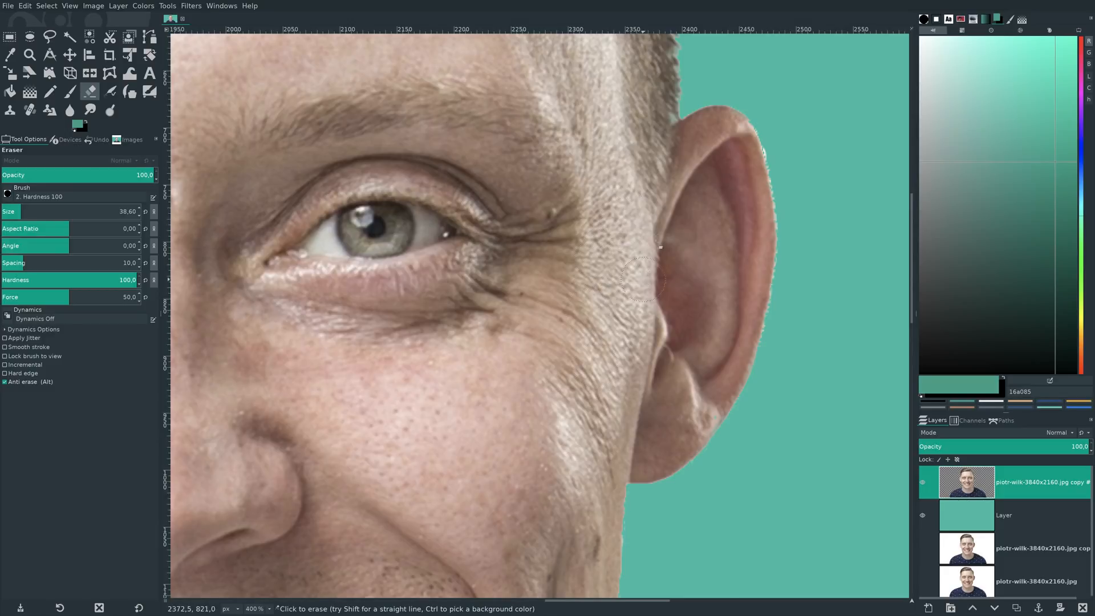
{"action": "scroll", "coordinate": [627, 297], "scroll_direction": "up", "scroll_amount": 5}
{"action": "scroll", "coordinate": [591, 320], "scroll_direction": "down", "scroll_amount": 5}
{"action": "scroll", "coordinate": [511, 451], "scroll_direction": "down", "scroll_amount": 5}
{"action": "left_click_drag", "start_coordinate": [579, 602], "coordinate": [517, 601]}
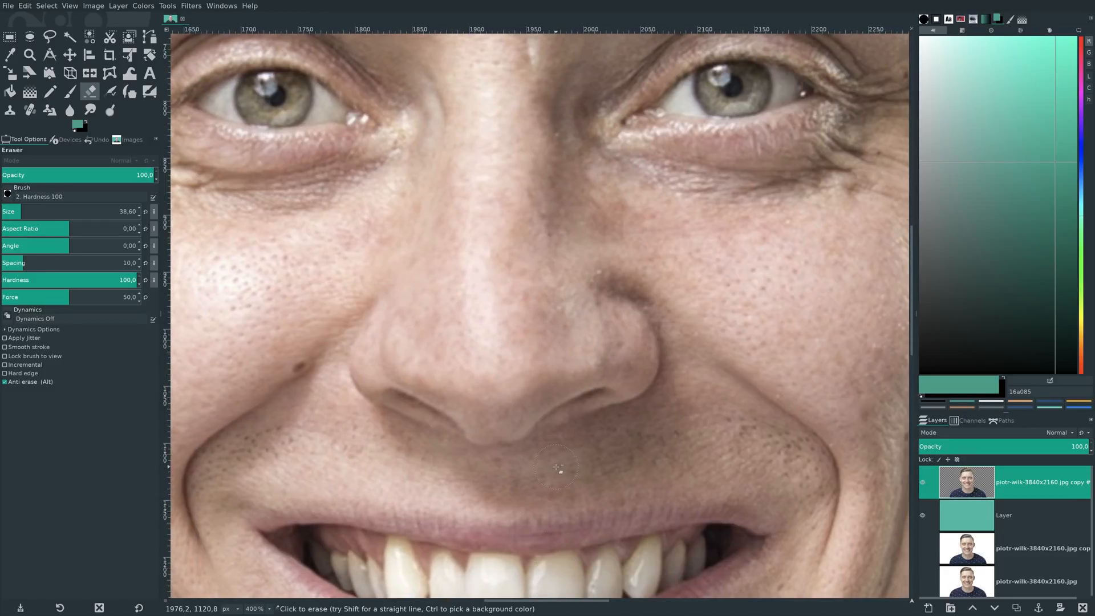
{"action": "scroll", "coordinate": [557, 468], "scroll_direction": "down", "scroll_amount": 10}
{"action": "scroll", "coordinate": [560, 471], "scroll_direction": "down", "scroll_amount": 14}
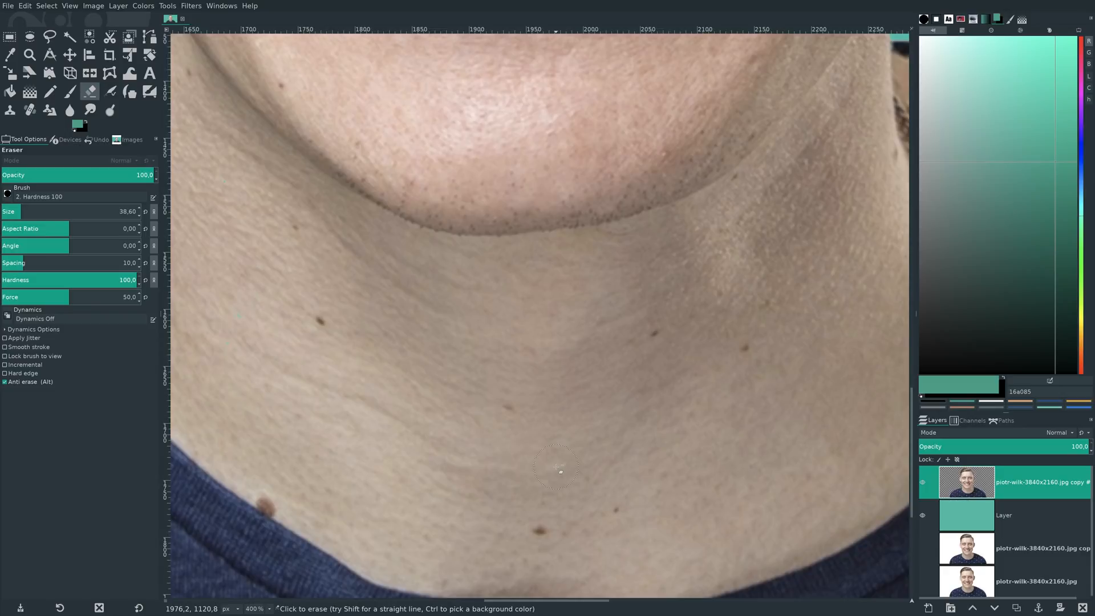
{"action": "scroll", "coordinate": [557, 467], "scroll_direction": "down", "scroll_amount": 20}
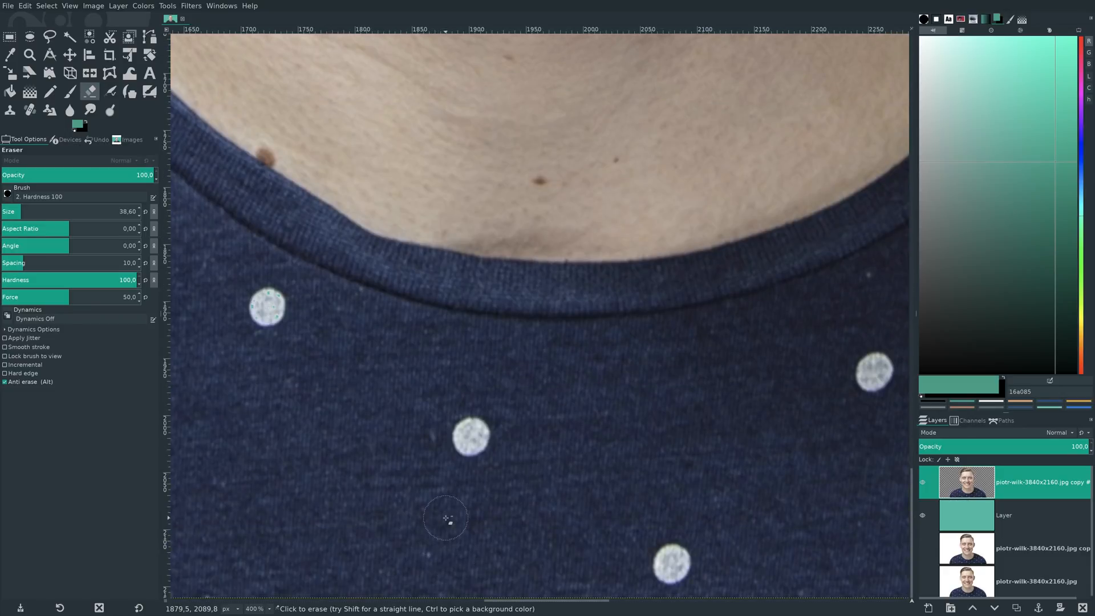
{"action": "key", "text": "shift+ctrl+j"}
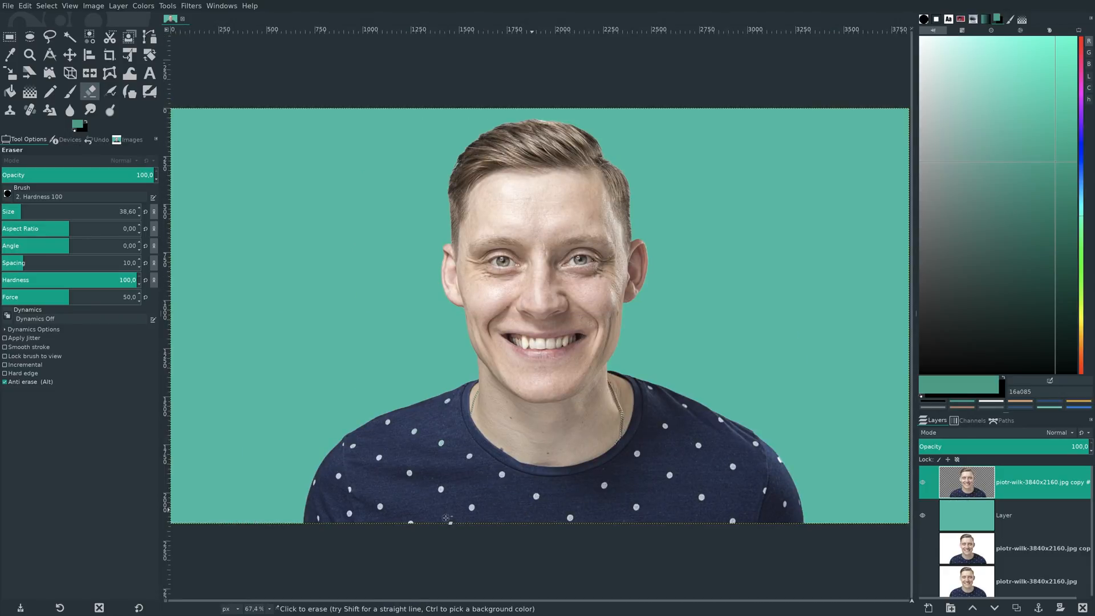
- Switch to the Move tool and merge the cutout layer down onto the green background layer
{"action": "left_click", "coordinate": [67, 57]}
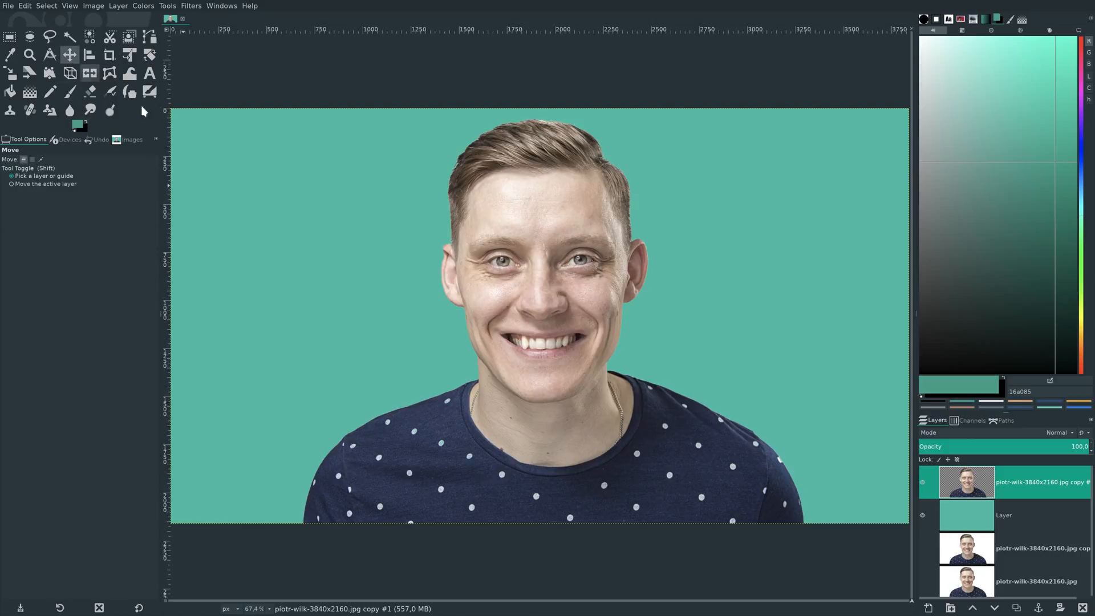
{"action": "right_click", "coordinate": [956, 480]}
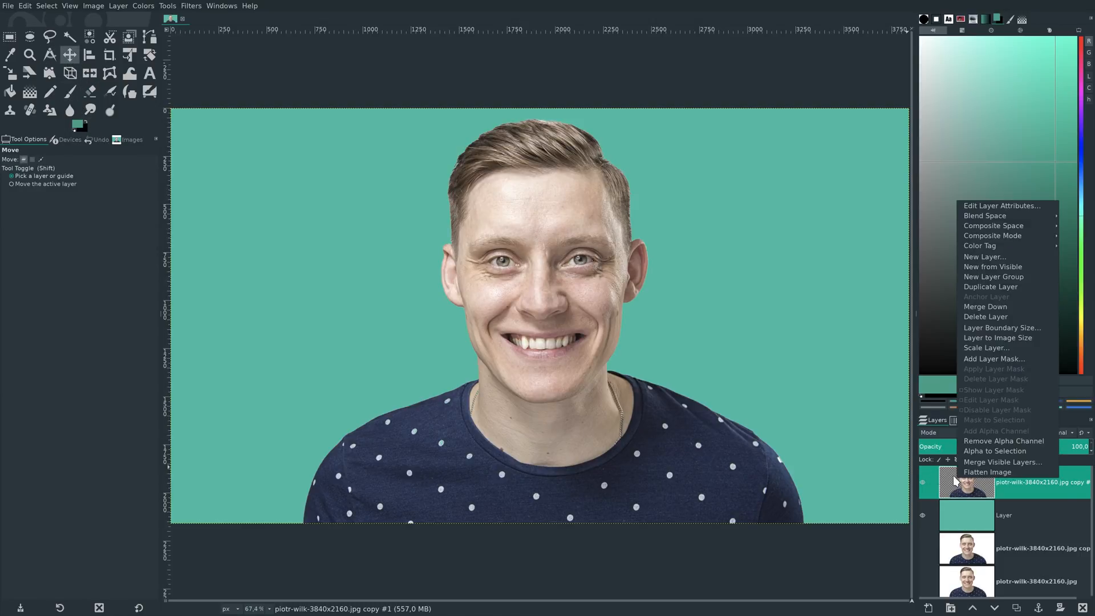
{"action": "left_click", "coordinate": [993, 310]}
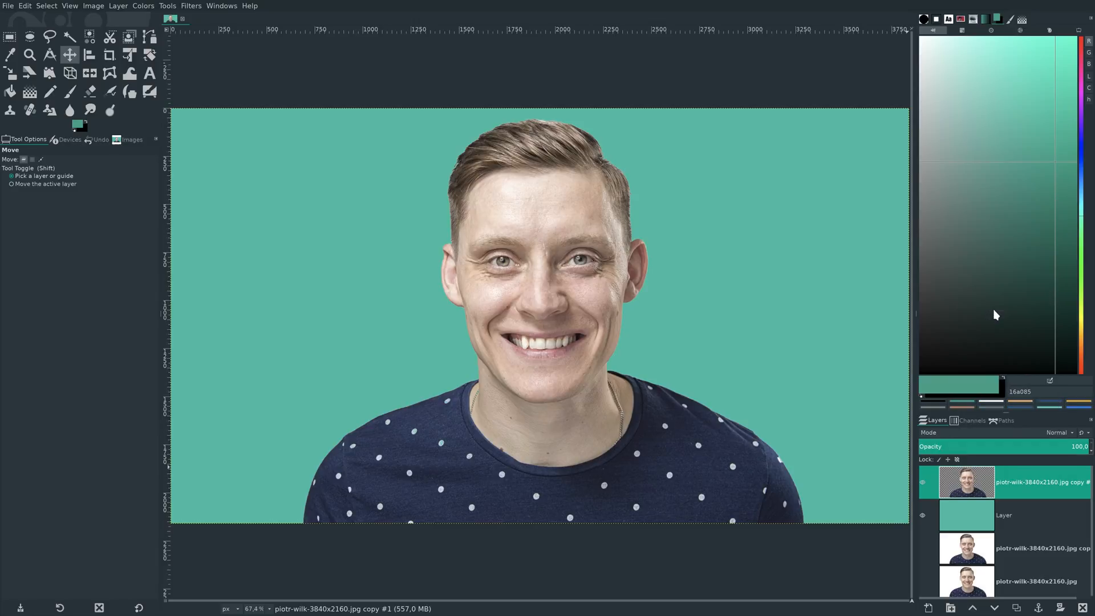